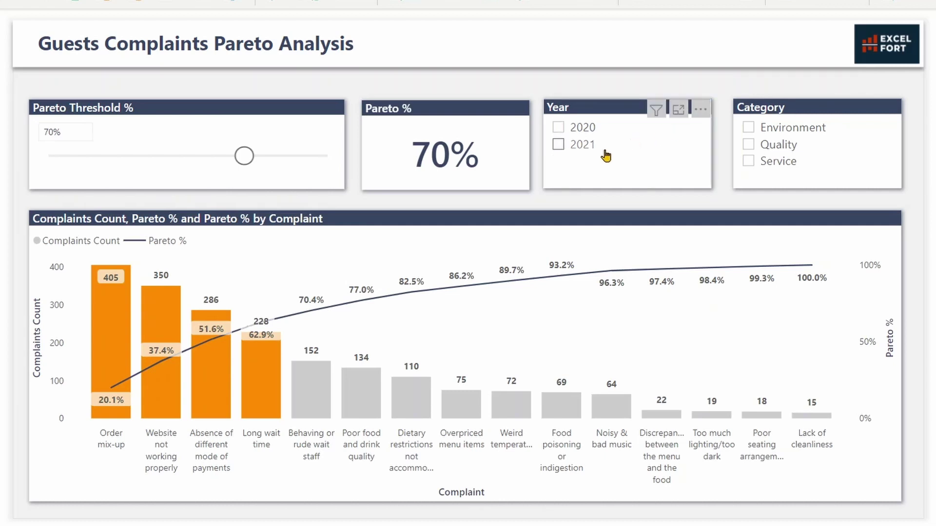
Step: Try the 2021 year filter on the finished Pareto report and inspect the rows of the complaints data table
left_click(572, 145)
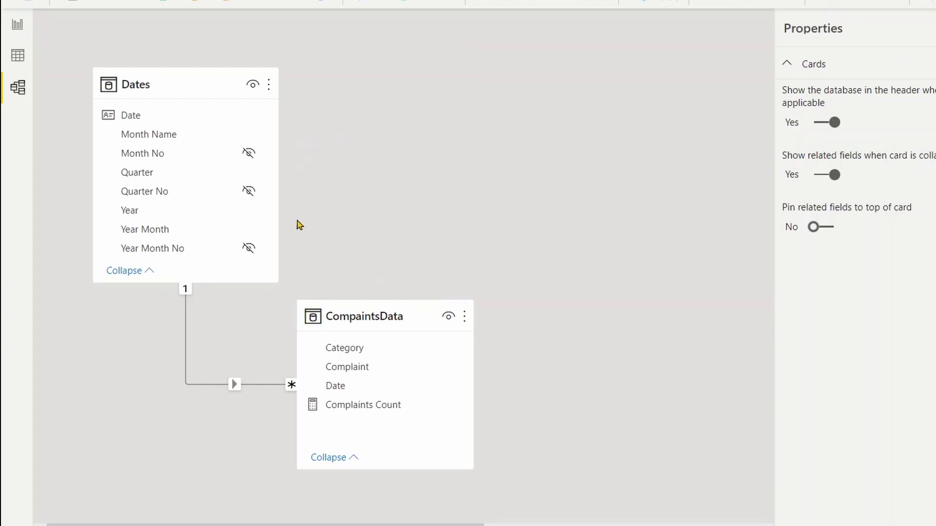
left_click(25, 57)
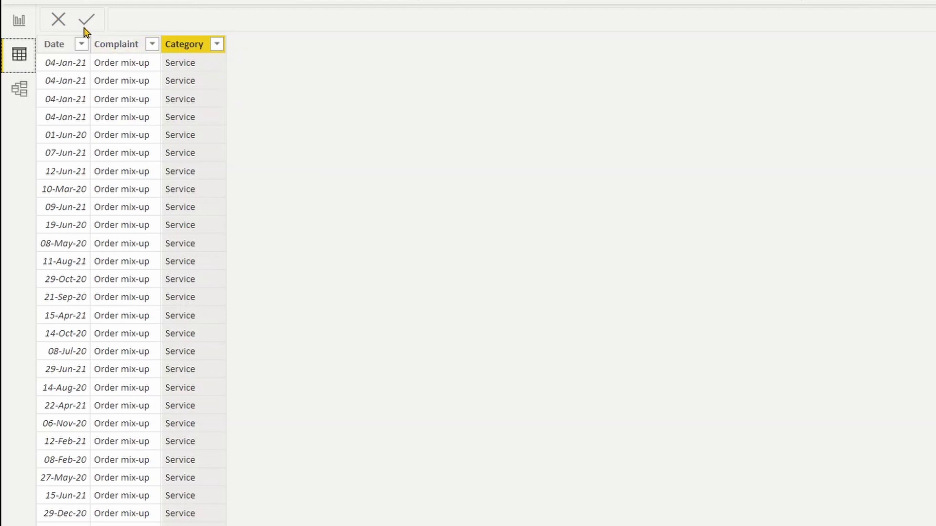
left_click(19, 22)
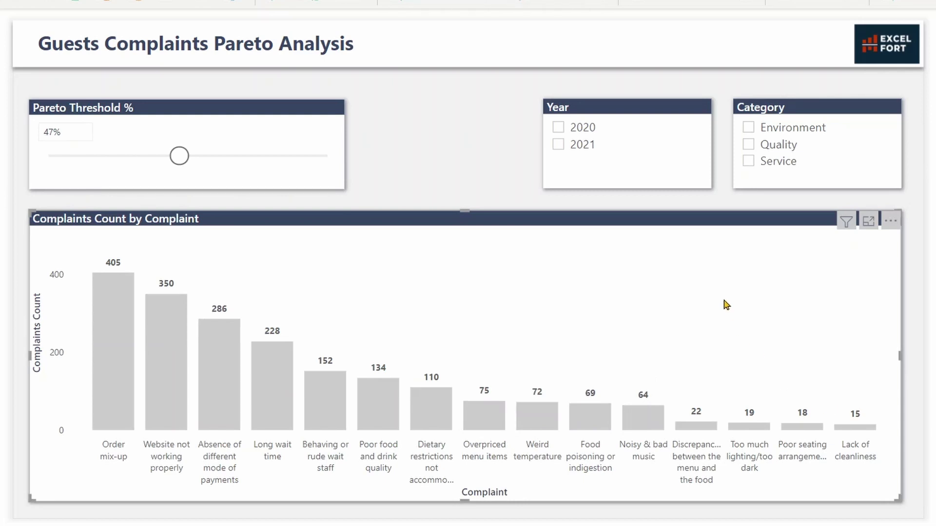
Step: Check the complaints chart filtered to 2021, clear the year filter, and view the Complaints Count measure's formula
left_click(580, 146)
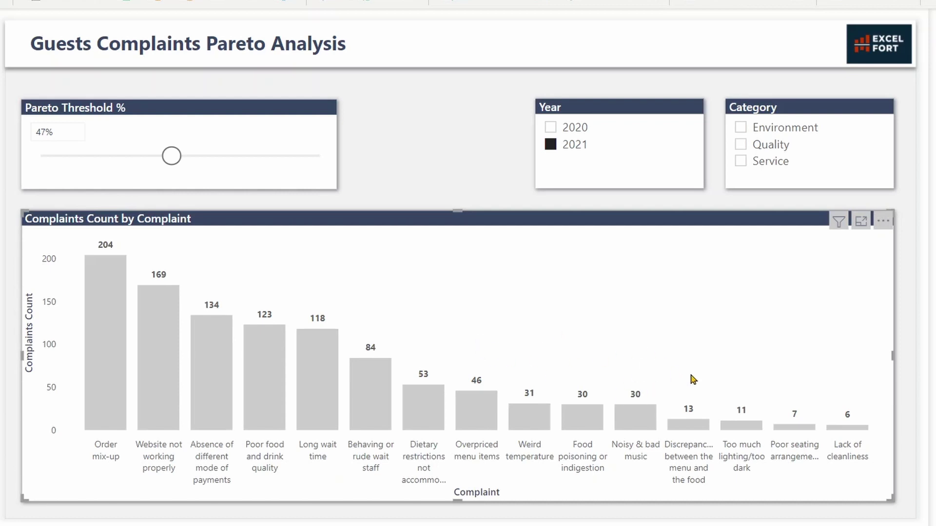
left_click(551, 145)
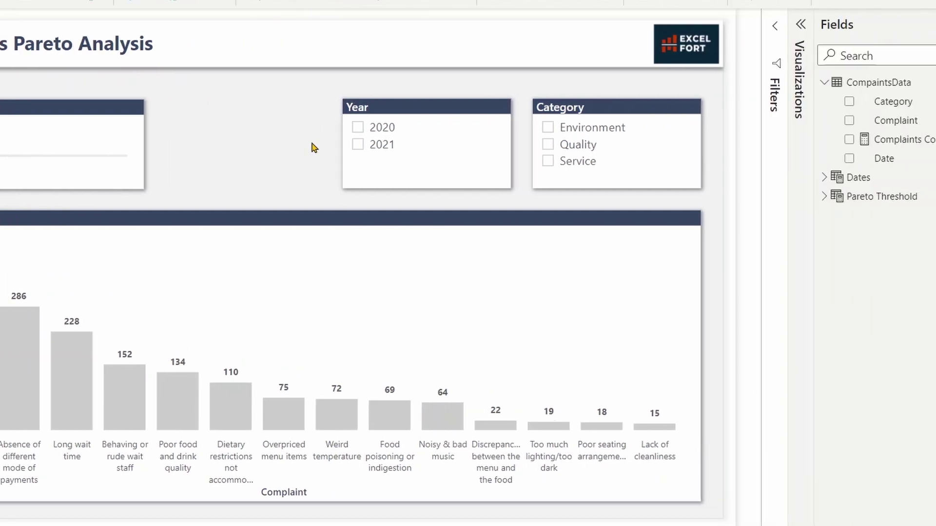
left_click(869, 139)
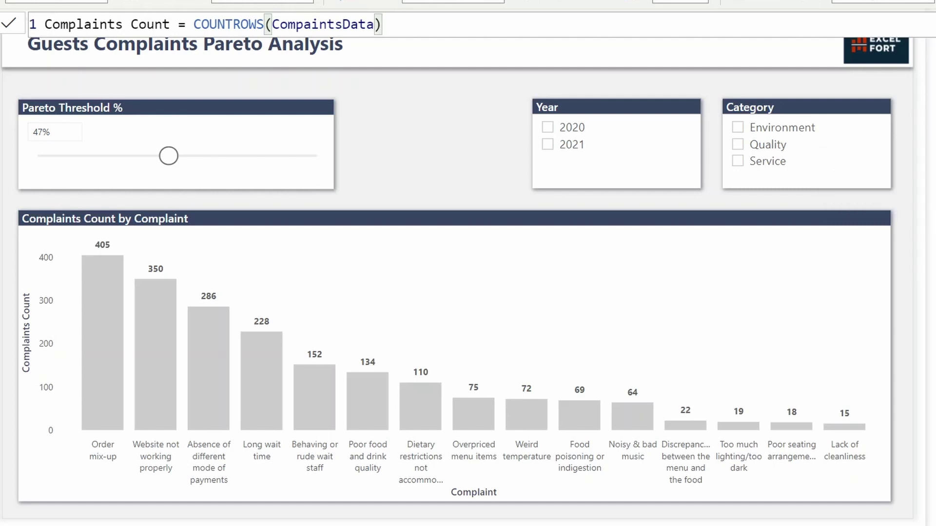
Step: Create a new measure named "Pareto %" in the CompaintsData table, with empty lines below its name for the formula
left_click(811, 175)
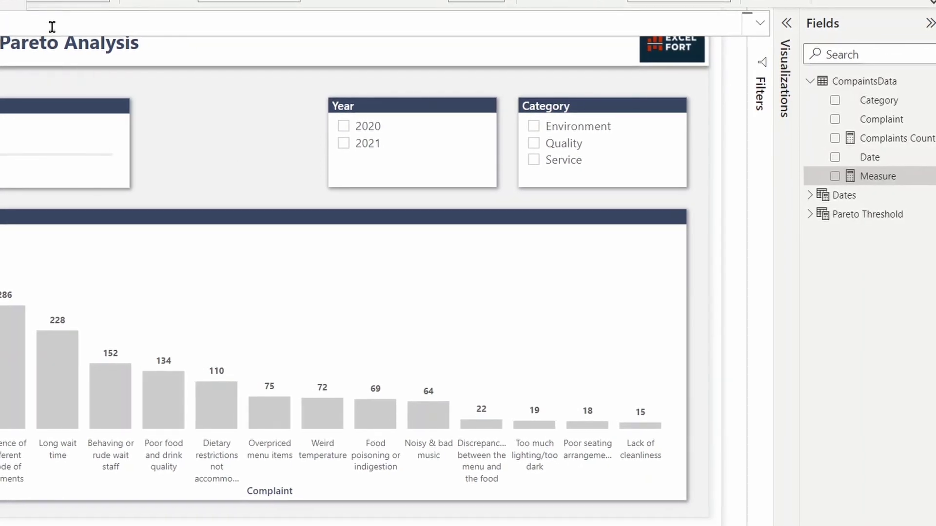
type("Pareto %")
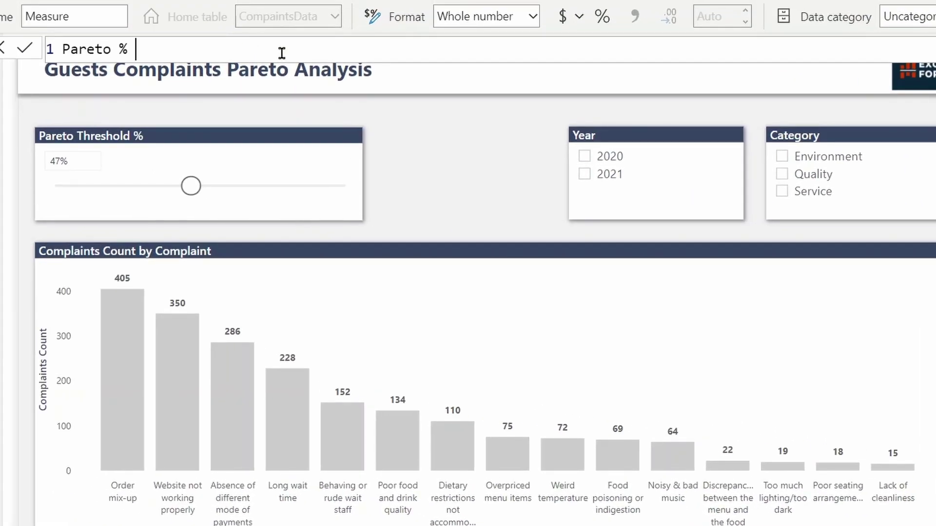
type(" =")
key("shift+Return")
key("shift+Return")
key("shift+Return")
key("Up")
key("Up")
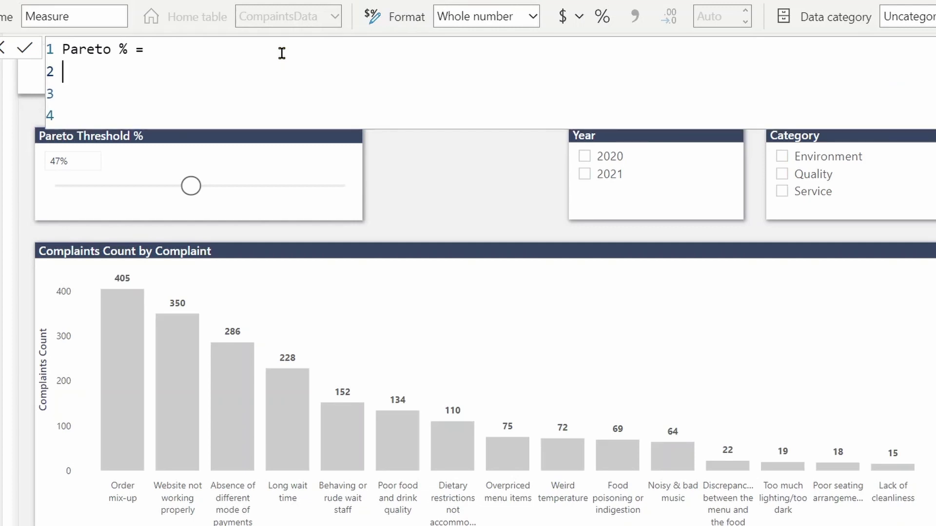
Step: Define the variable __CurrentComp as SELECTEDVALUE( CompaintsData[Complaint] ) on the second line, followed by RETURN
type("VAR __Cur")
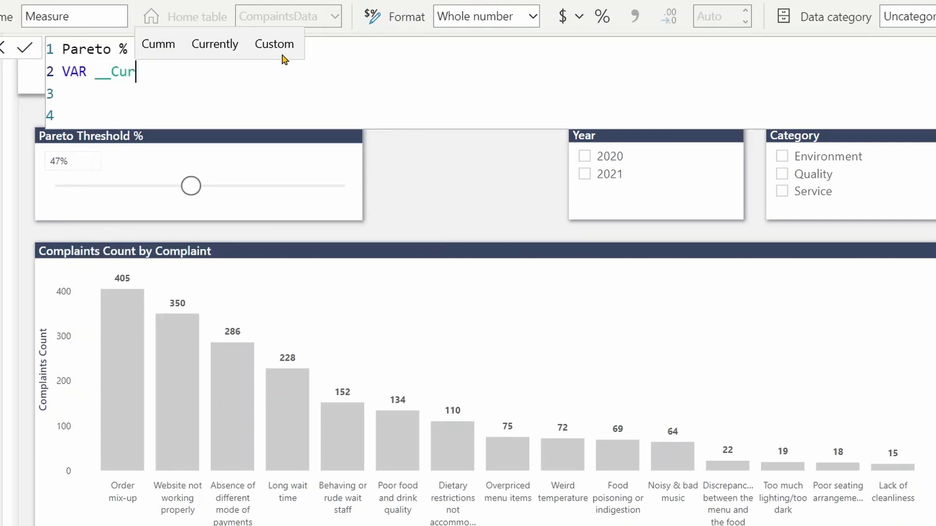
type("rentComp ")
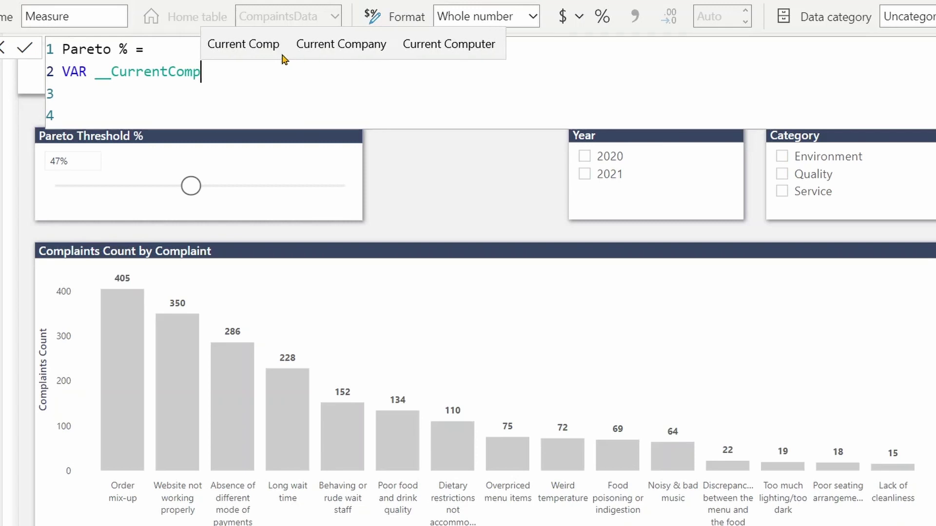
type("= ")
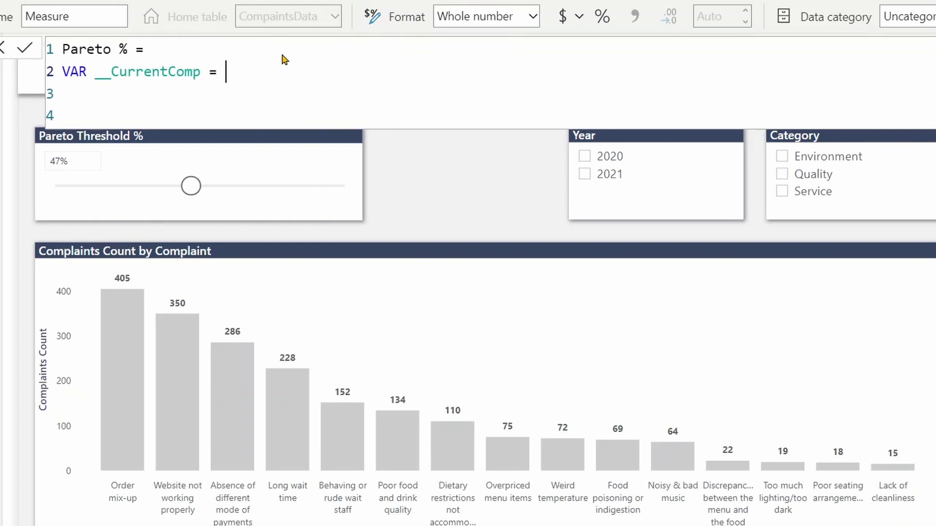
type("selec")
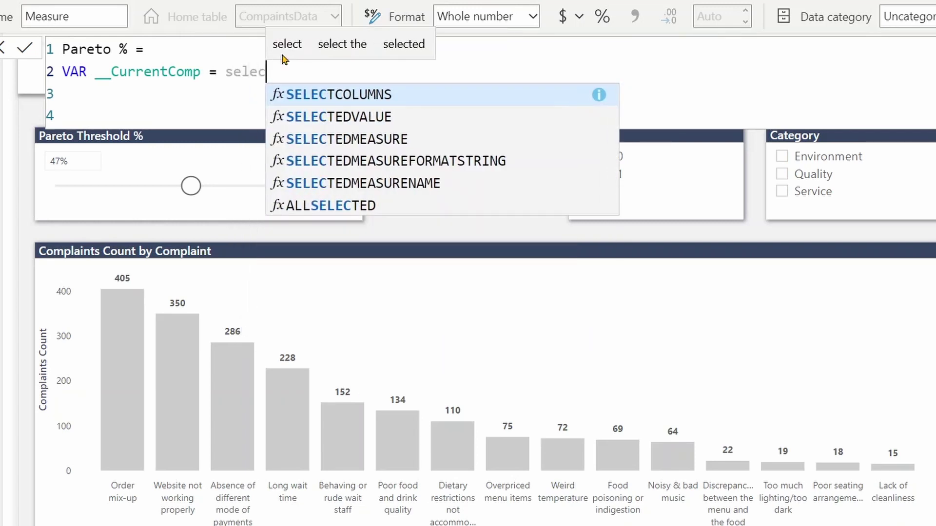
key("Down")
key("Tab")
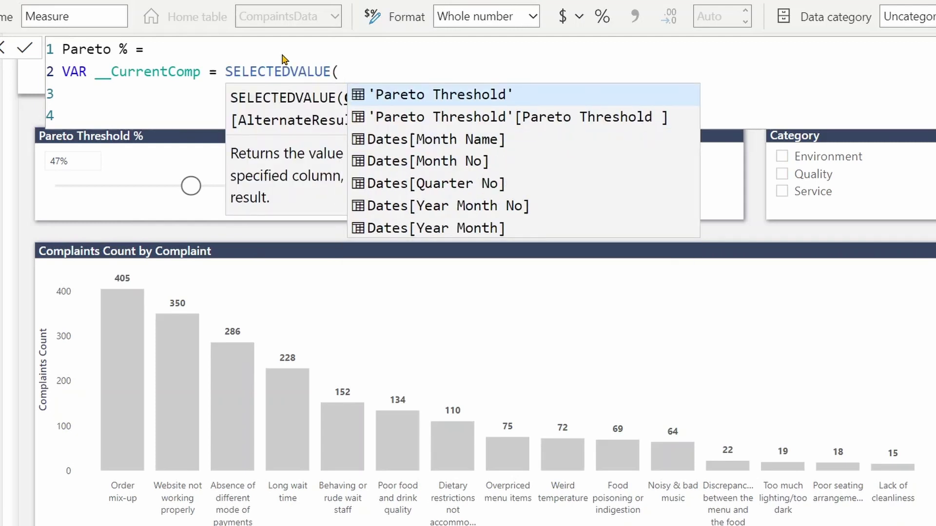
type("comp")
key("Down")
key("Down")
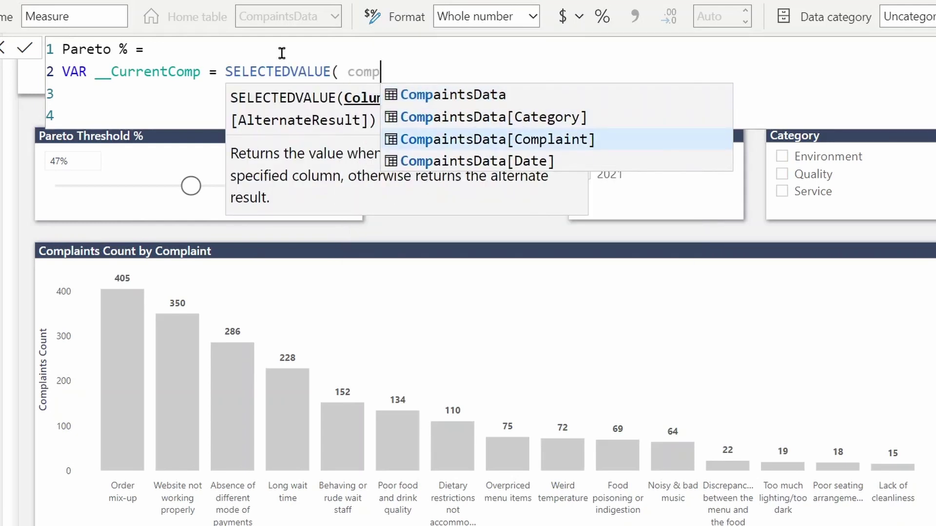
key("Tab")
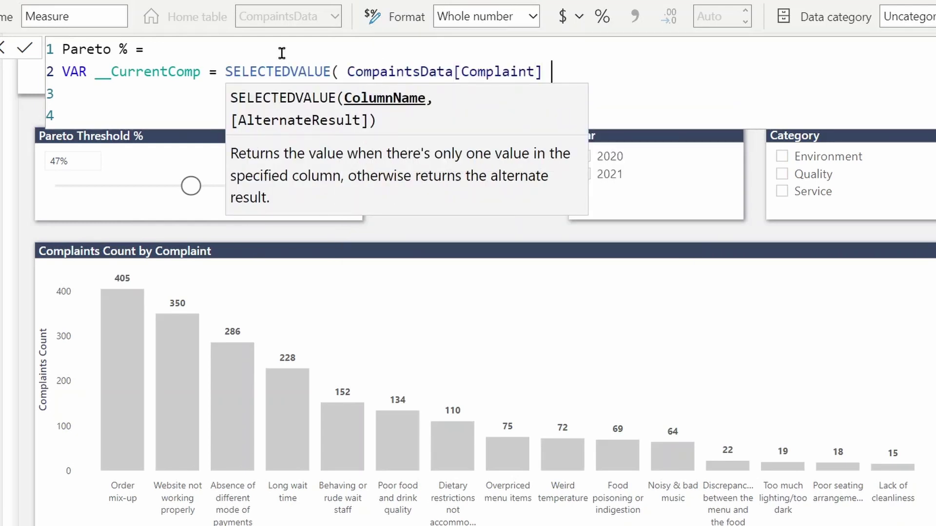
type(") RETURN")
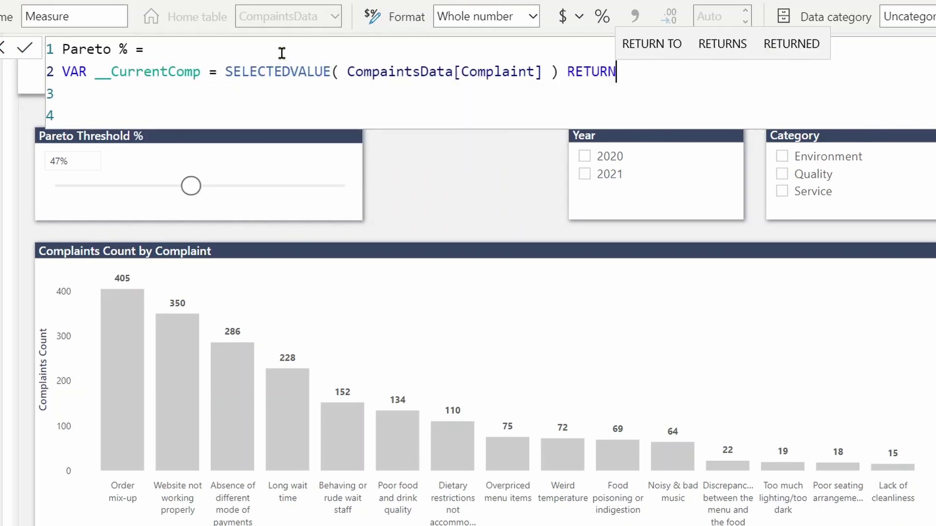
Step: Open the returned expression with IF( NOT ISBLANK( __CurrentComp ), and start an indented line beneath it
key("shift+Return")
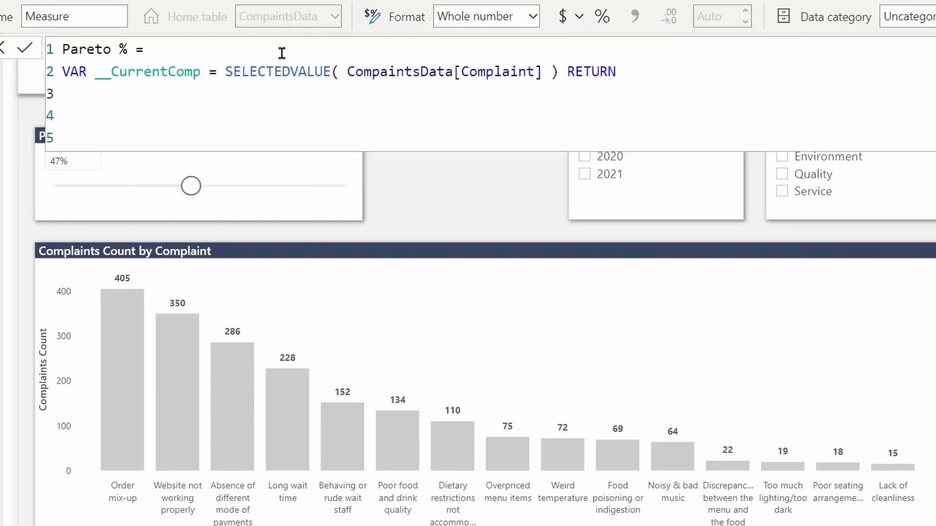
type("I")
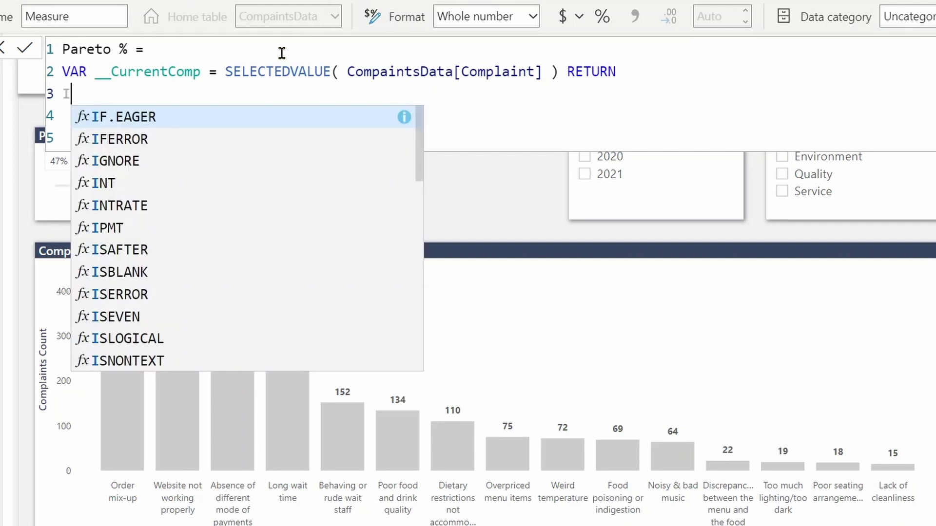
type("F( ")
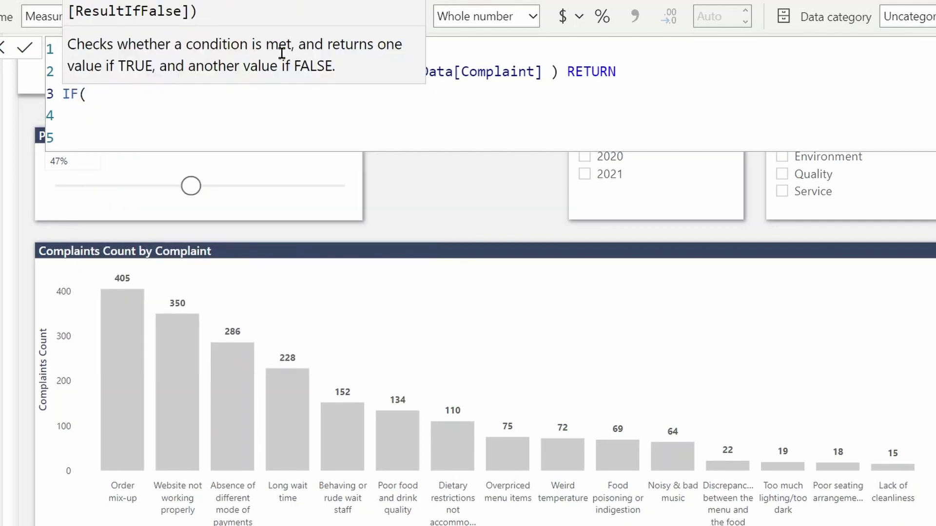
type("NOT ")
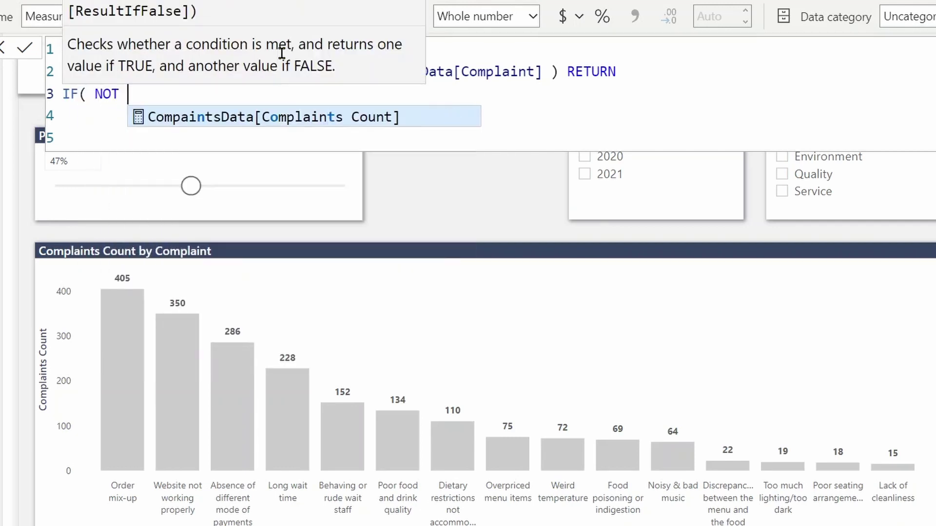
type("ISBLANK(")
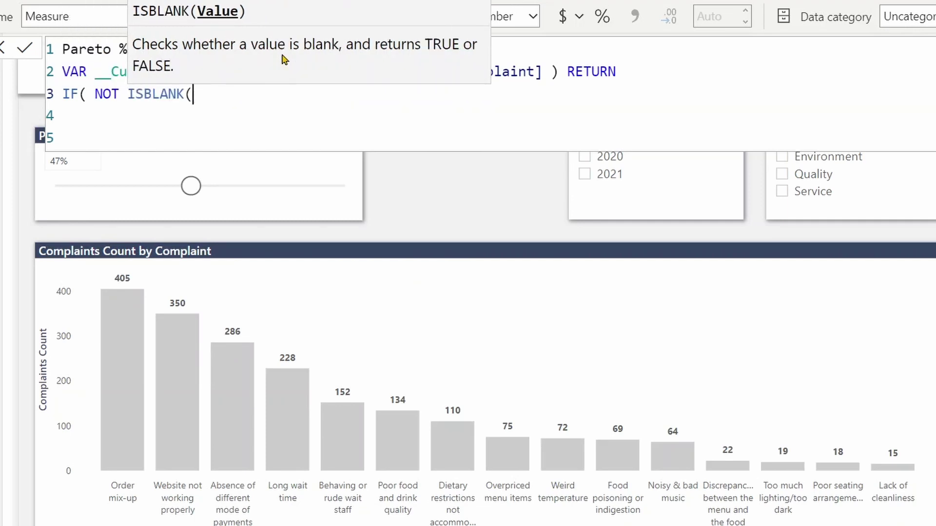
key("Escape")
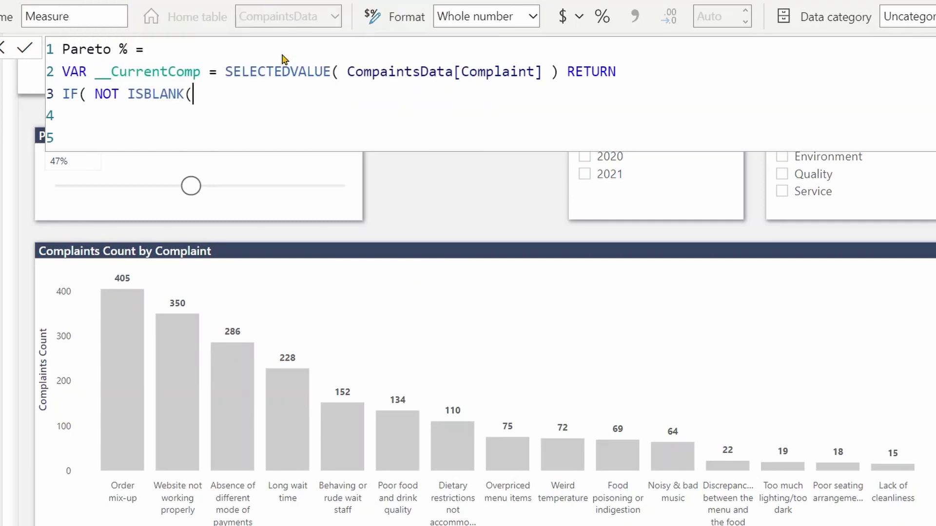
type("__CurrentComp")
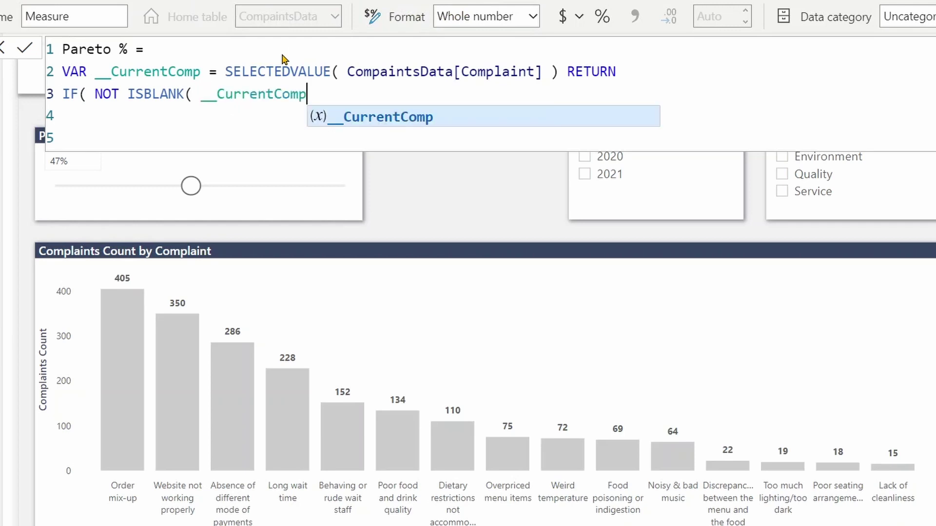
type(" )")
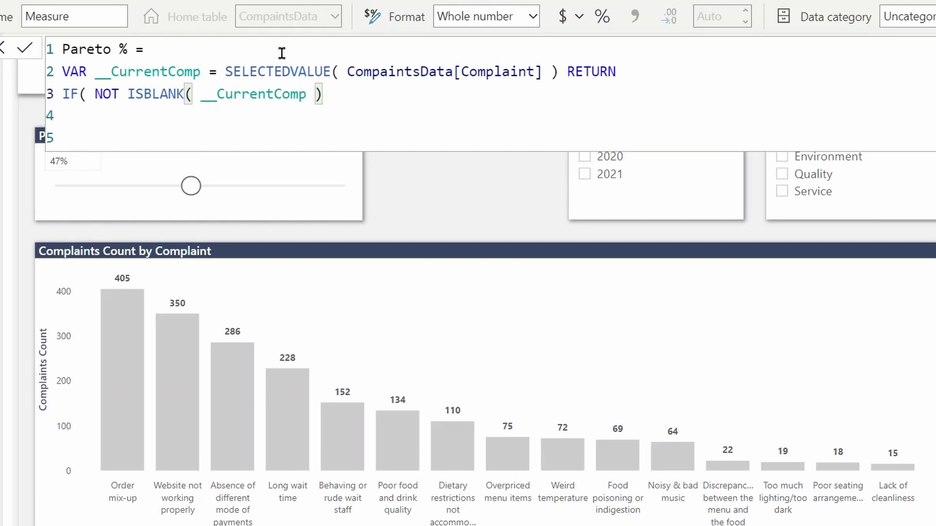
type(",")
key("shift+Return")
key("Tab")
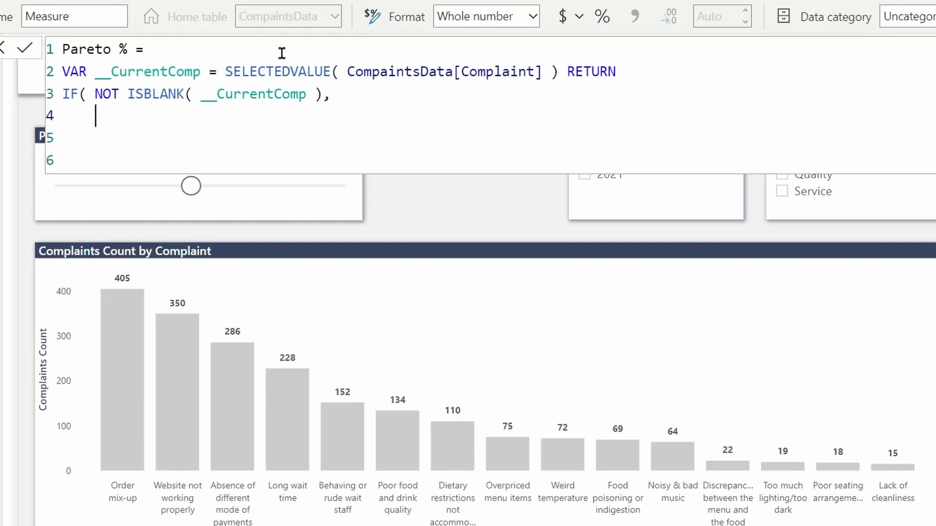
Step: Define the variable __AllselectedComp as ALLSELECTED( CompaintsData[Complaint] ) inside the IF expression
type("VAR __Alls")
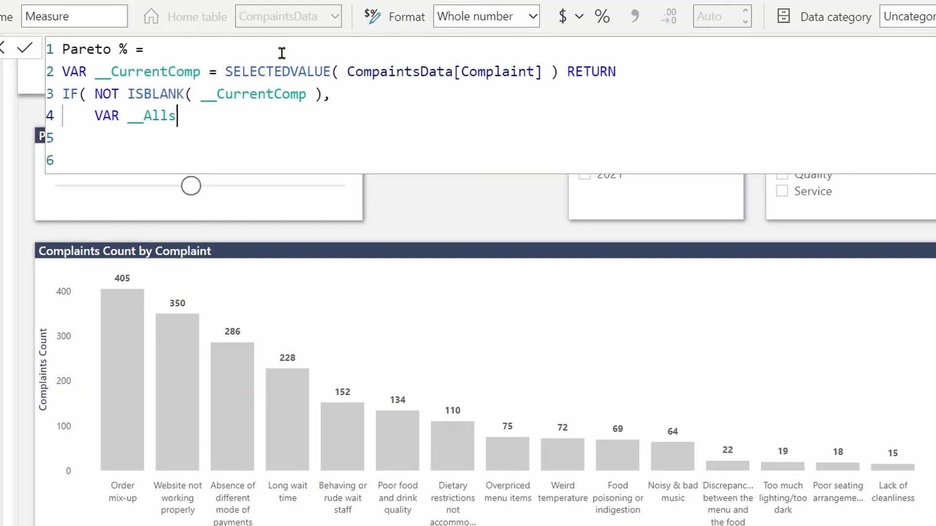
type("electedComp =")
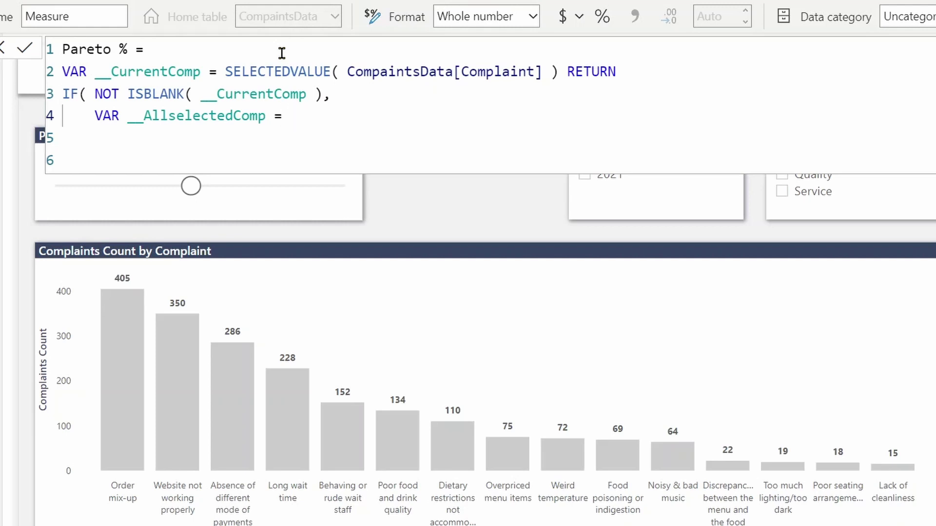
type(" ALLSELECTED( ")
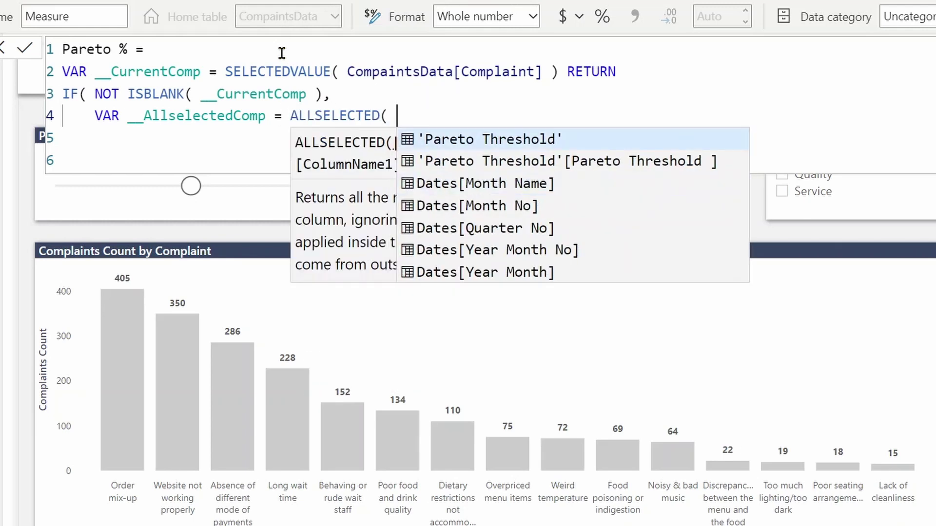
type("comp")
key("Down")
key("Down")
key("Tab")
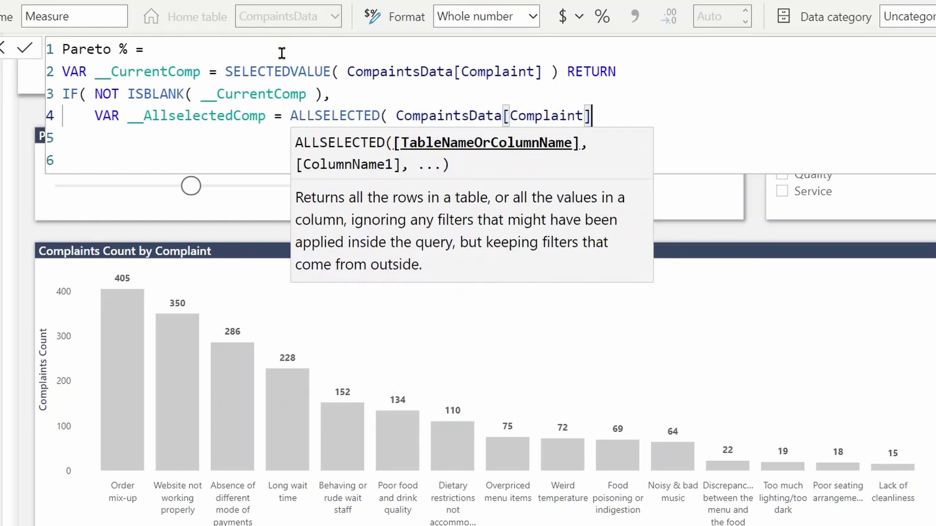
type(")")
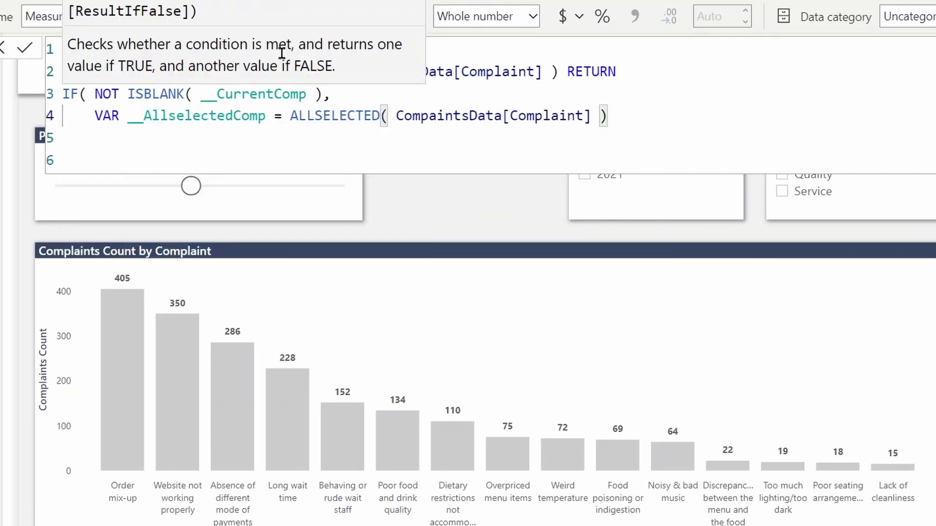
key("Escape")
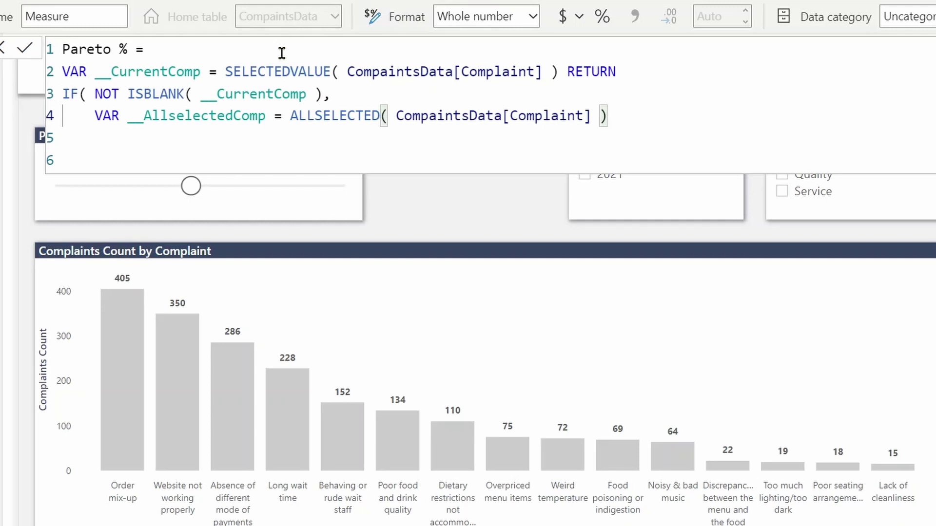
Step: Declare a variable named __CompTable below __AllselectedComp, with an indented line ready for its expression
key("Return")
type("VAR ")
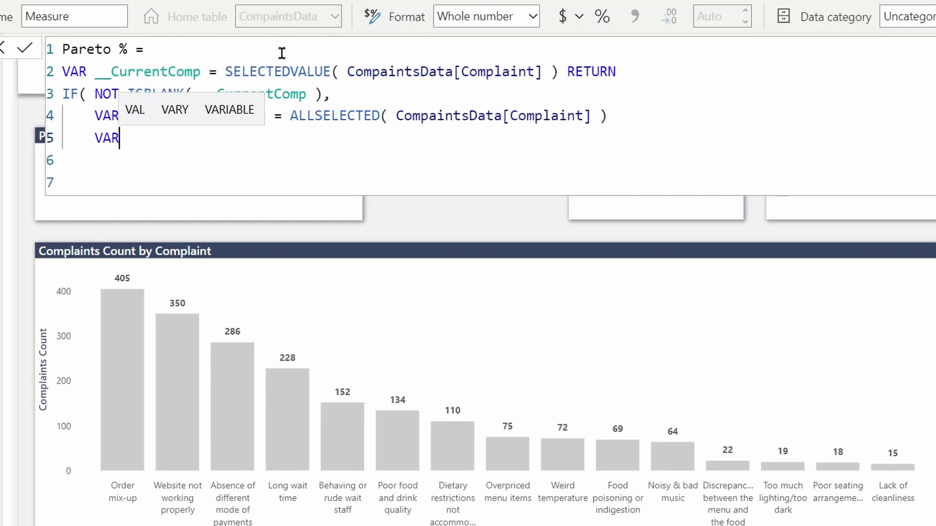
type("__")
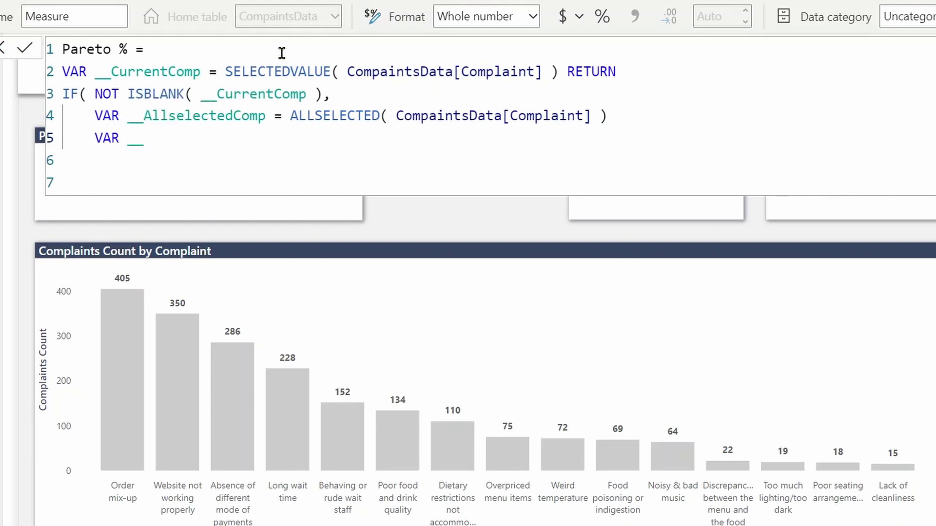
type("CompTabl")
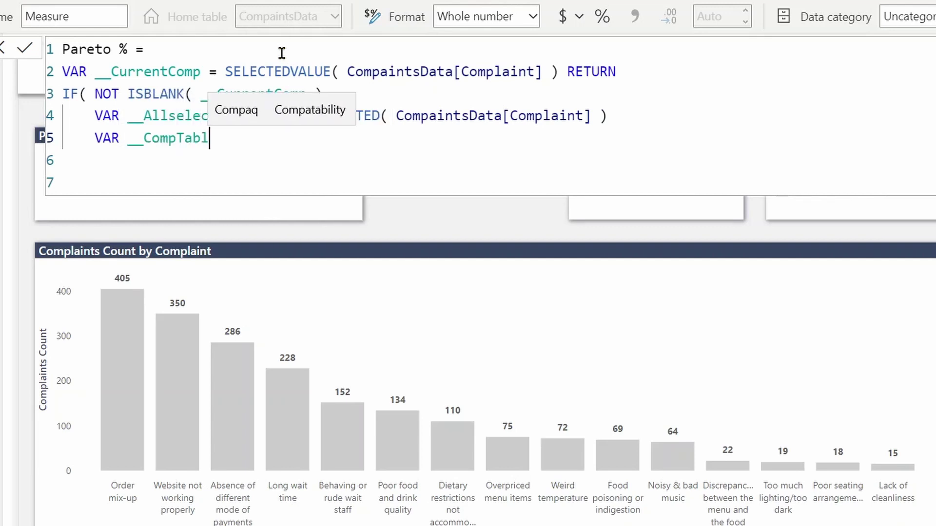
type("e =")
key("Return")
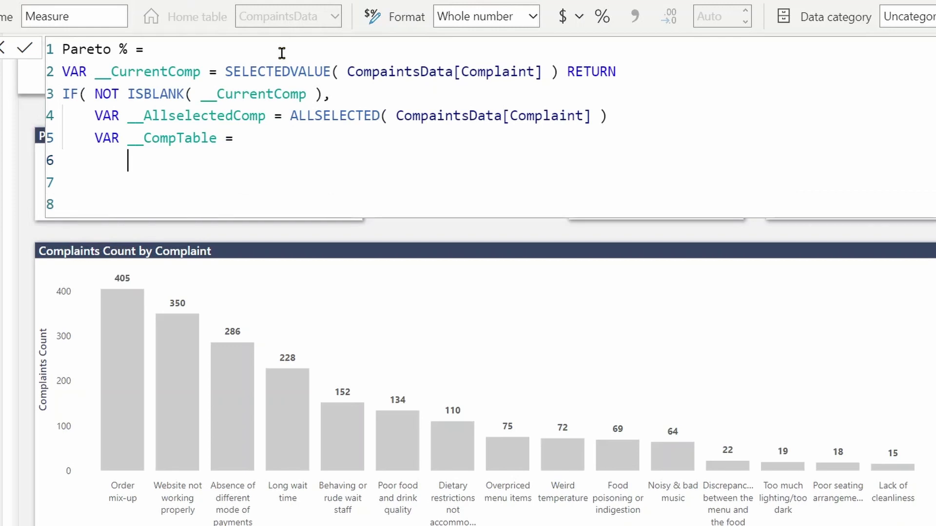
Step: Begin the __CompTable expression with ADDCOLUMNS, using __AllselectedComp as its table argument
type("add")
key("Tab")
key("shift+Return")
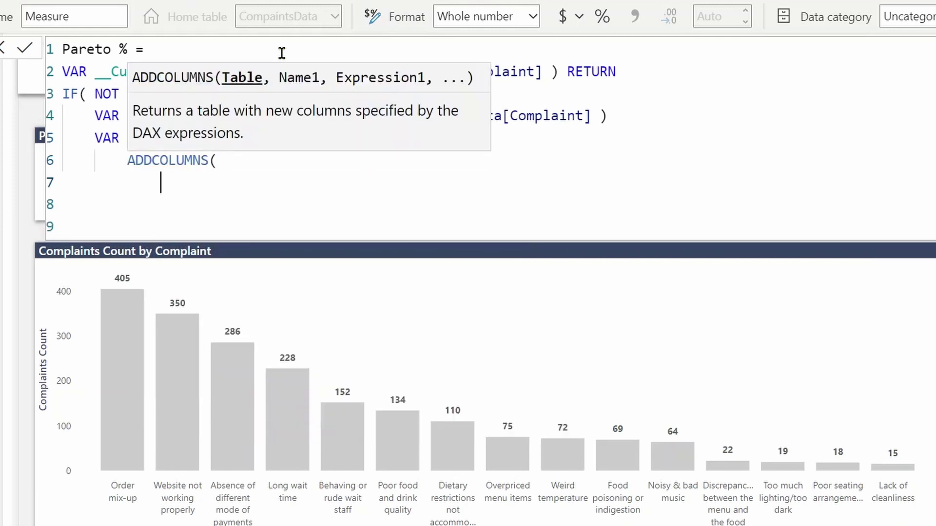
type("__AllselectedComp")
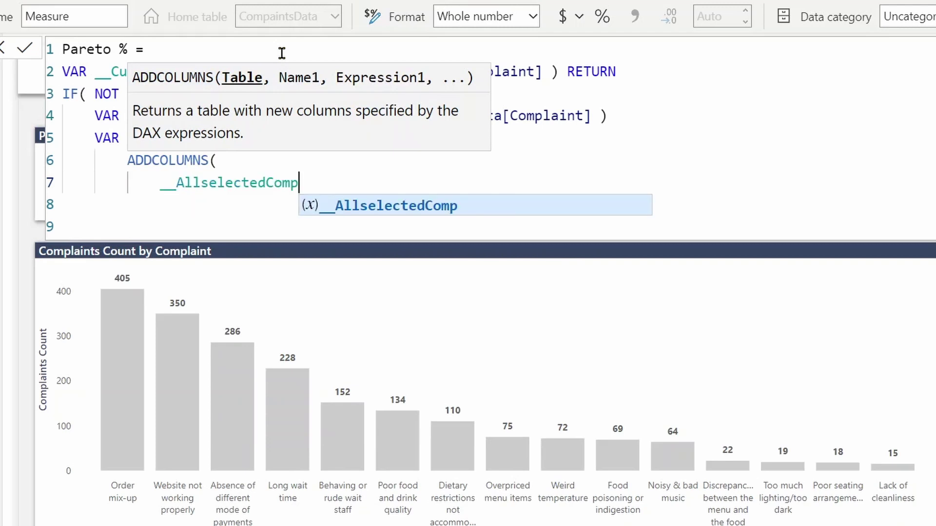
type(",")
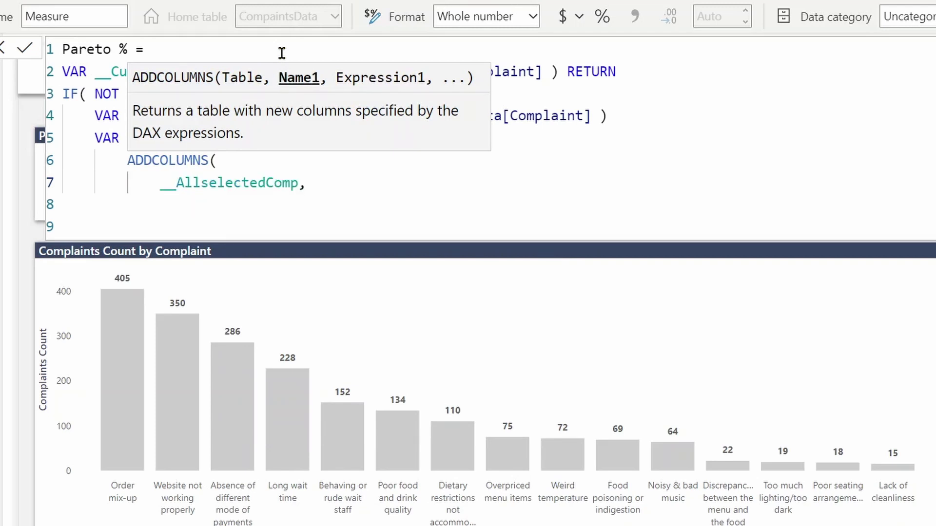
key("Return")
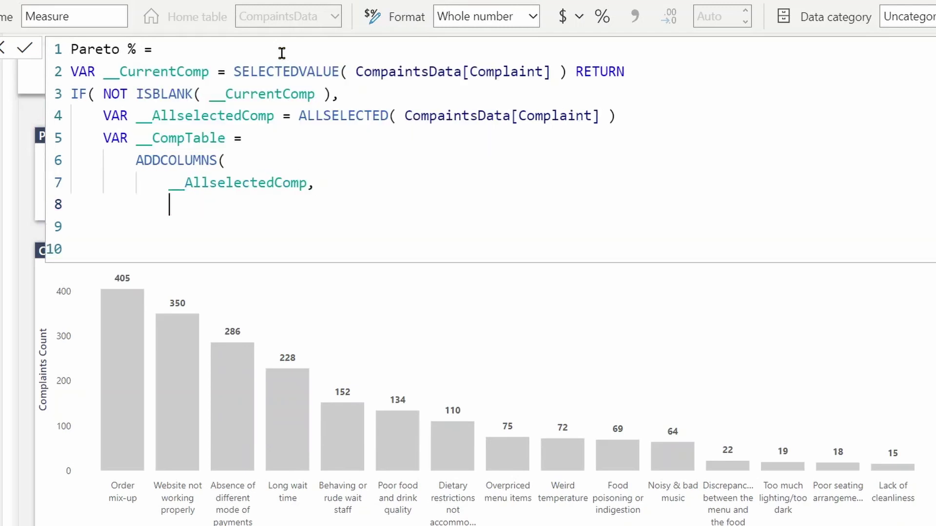
type("\"@Cou")
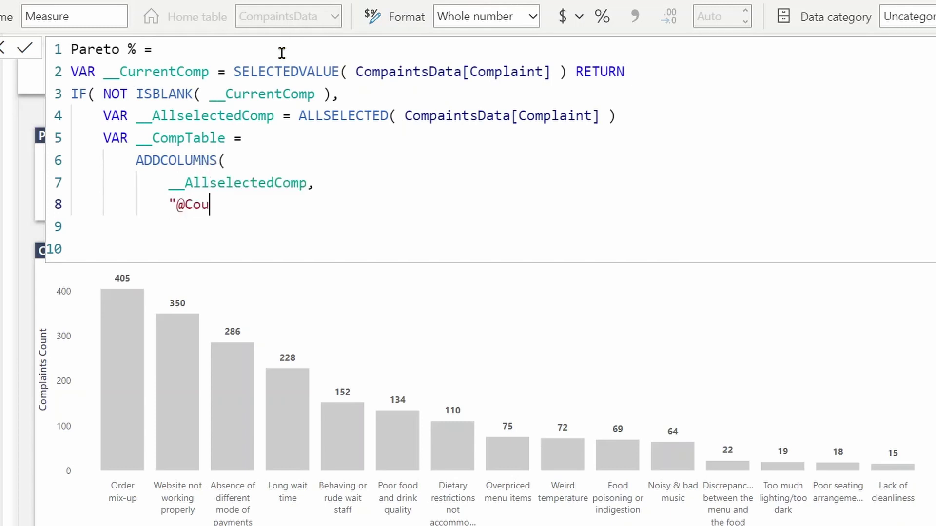
type("nt\", [")
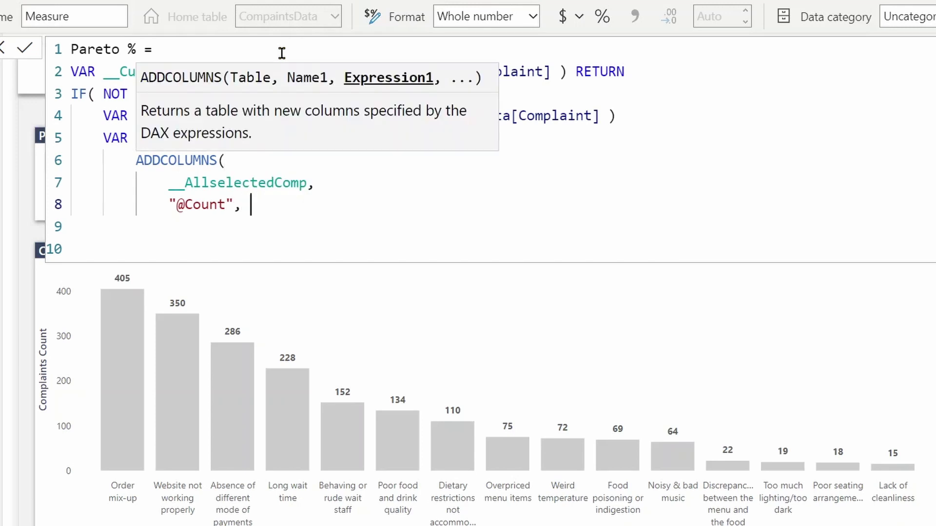
key("Down")
key("Tab")
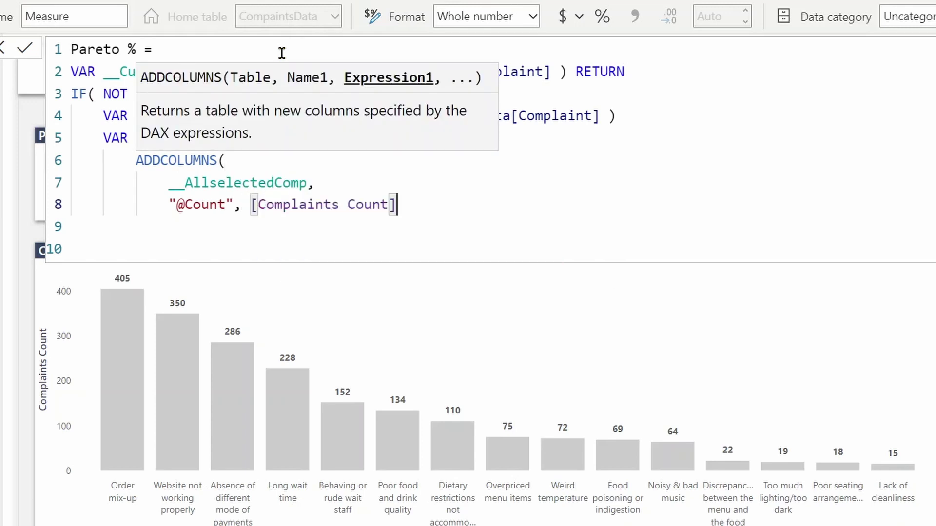
type(",")
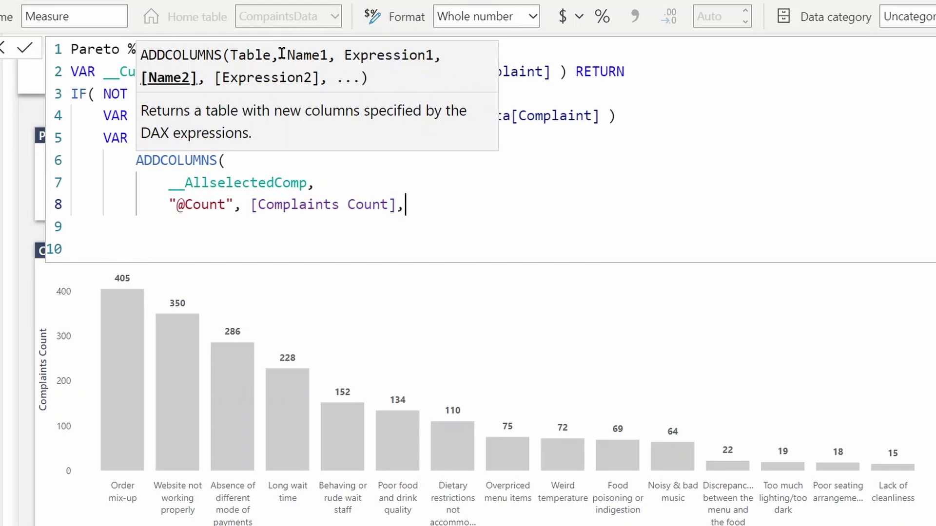
key("Return")
type("\"@Ra")
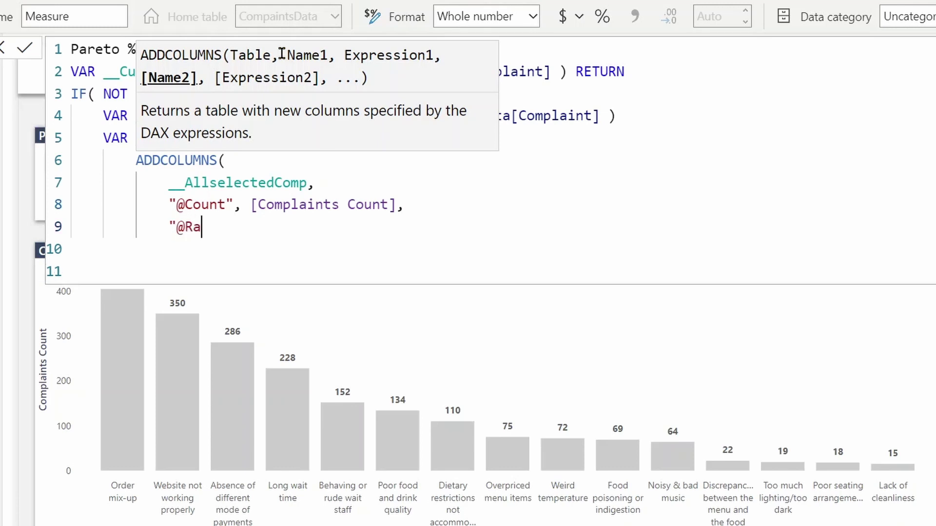
type("nk\" ,")
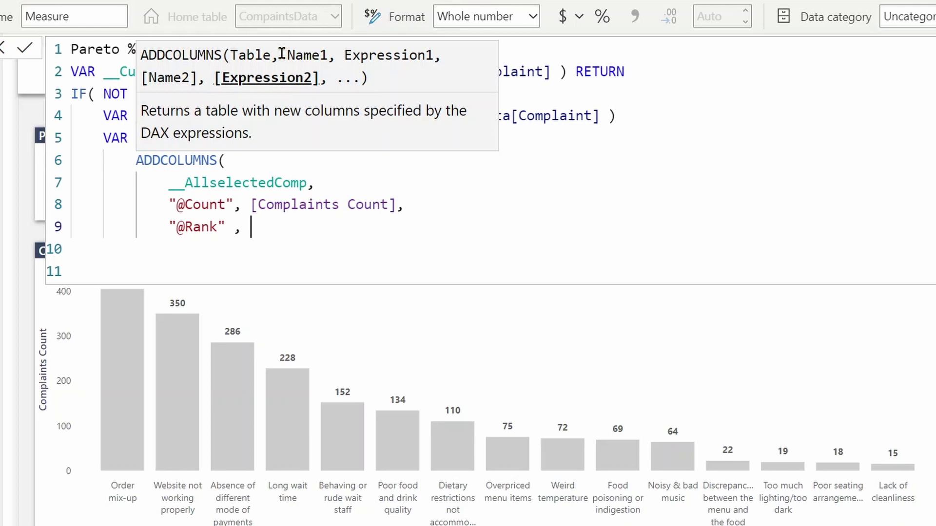
type(" rankx")
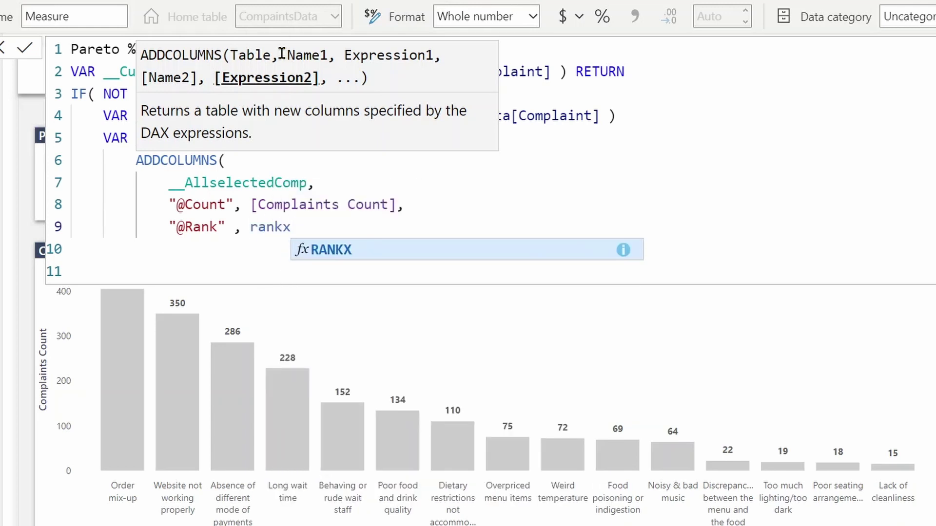
key("Tab")
type("_")
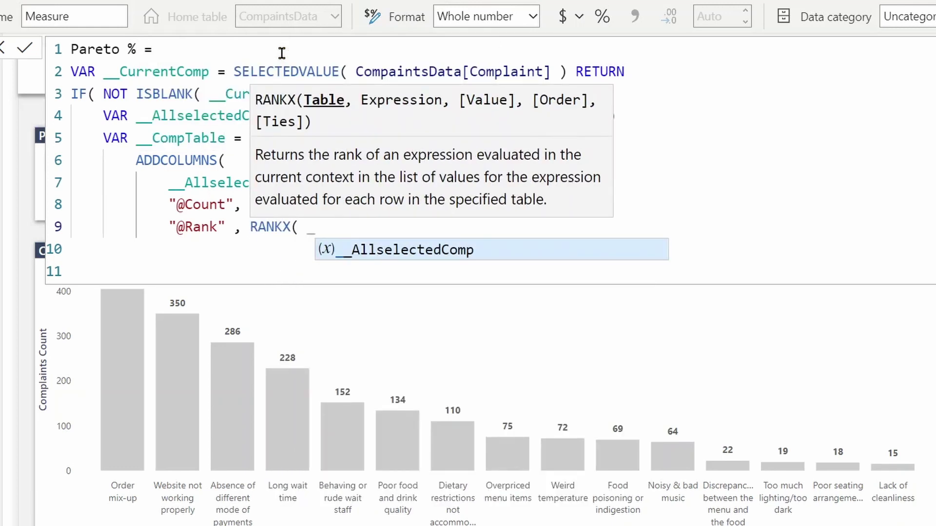
key("Tab")
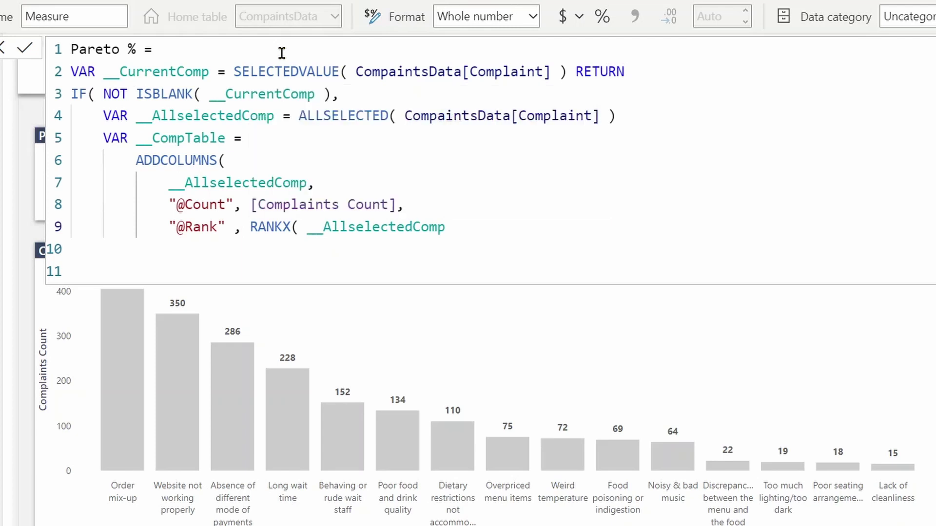
type(", [")
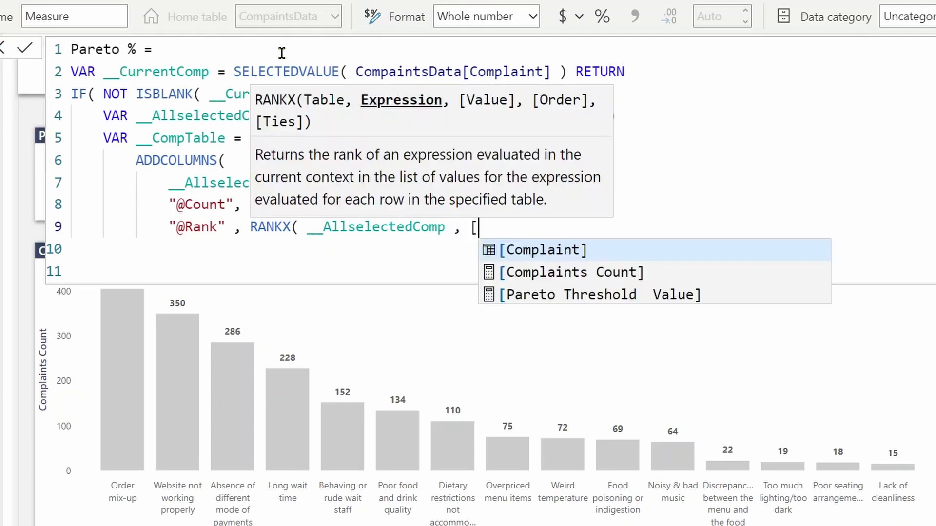
key("Down")
key("Tab")
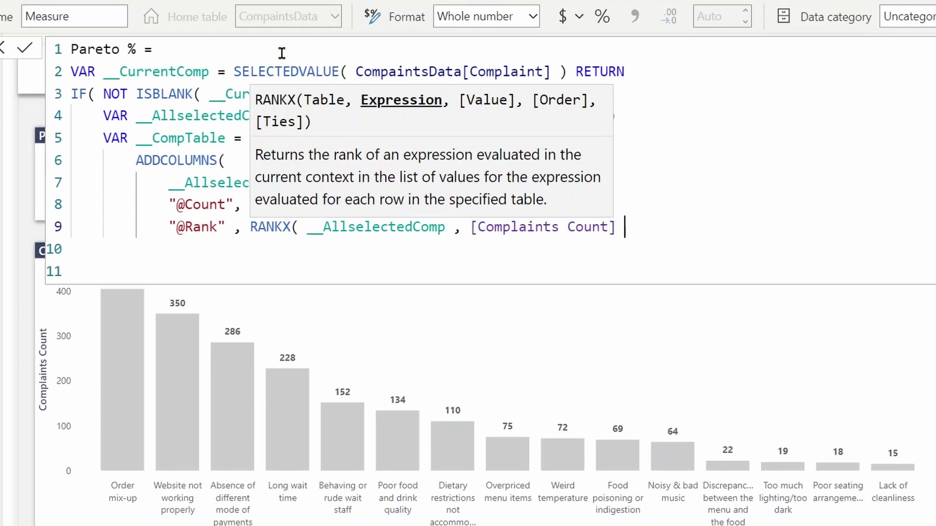
type(")")
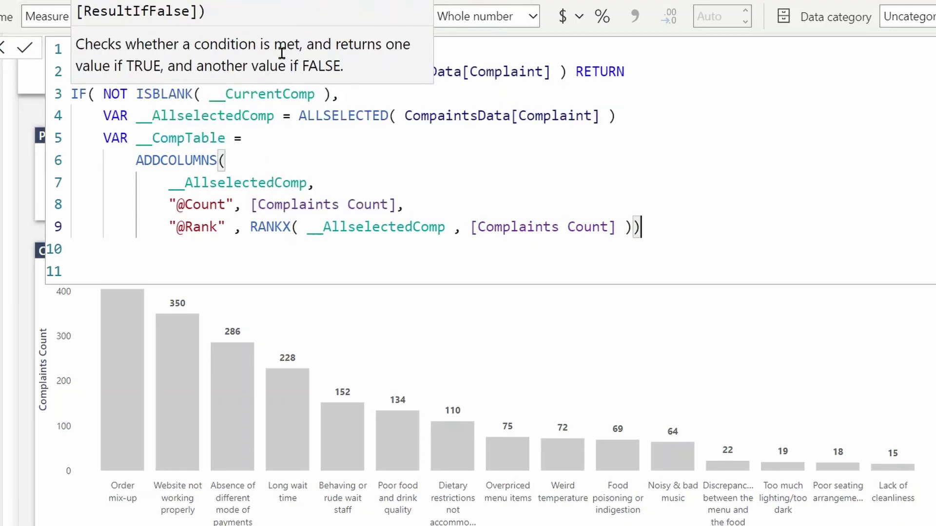
key("Return")
type(")")
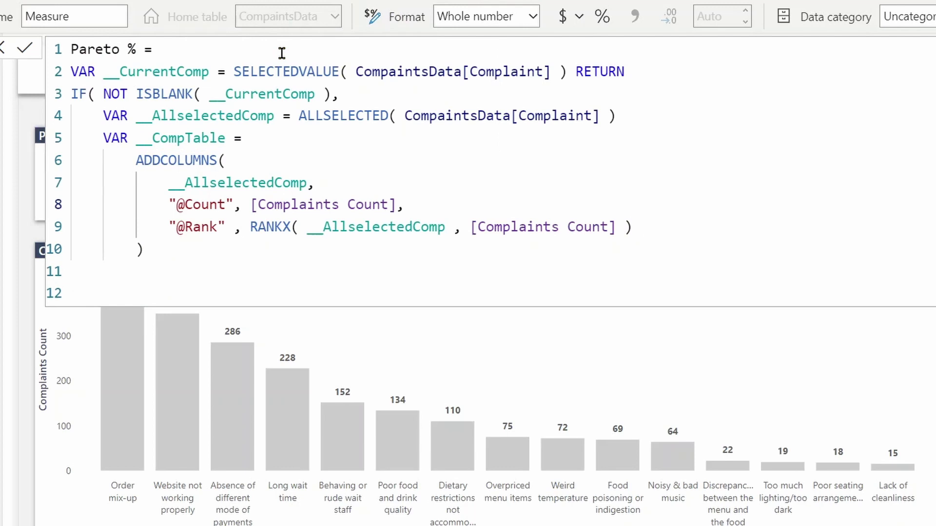
key("Up")
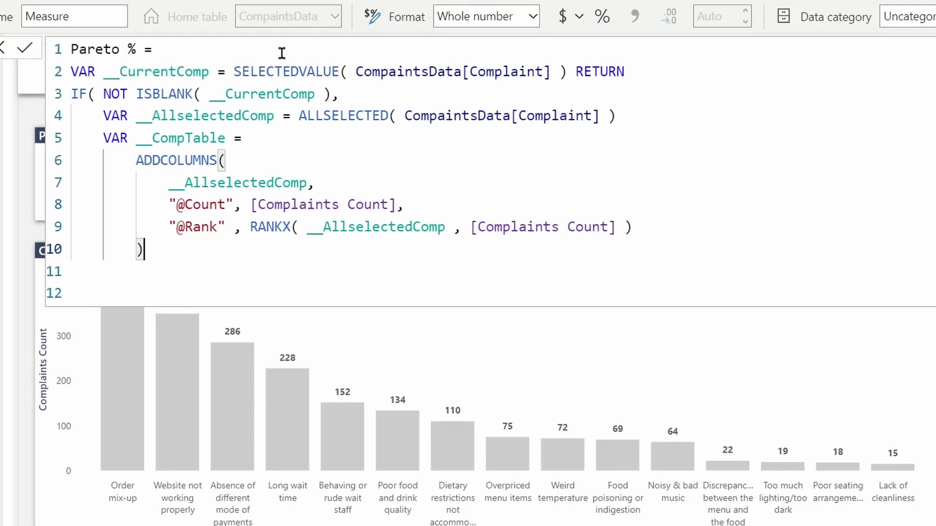
Step: Add a RETURN with the placeholder value 1 after __CompTable, and close the IF on a separate line
key("Return")
key("BackSpace")
type("RE")
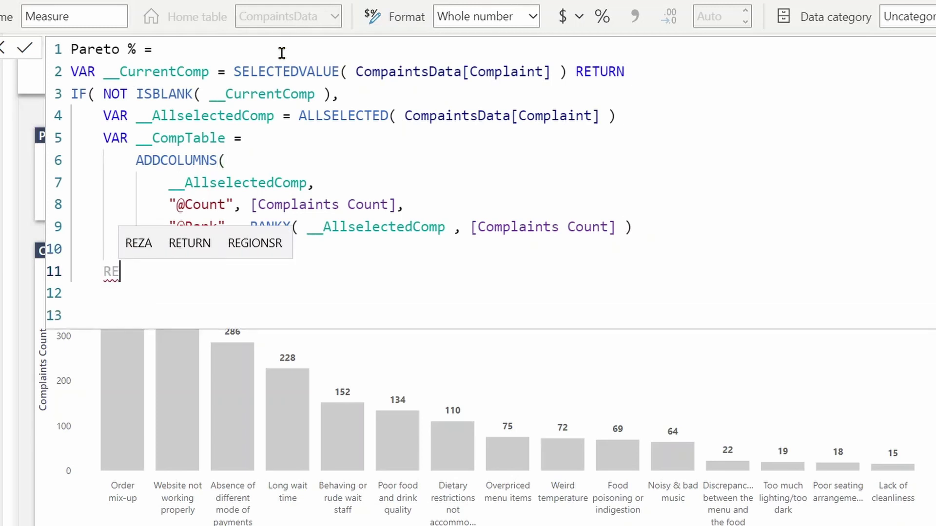
type("TURN")
key("Escape")
key("Return")
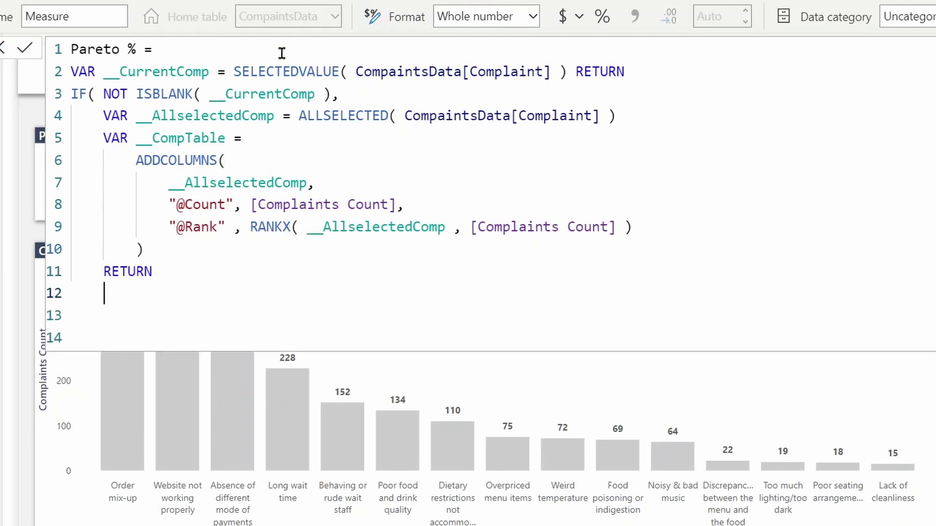
type("1)")
key("Left")
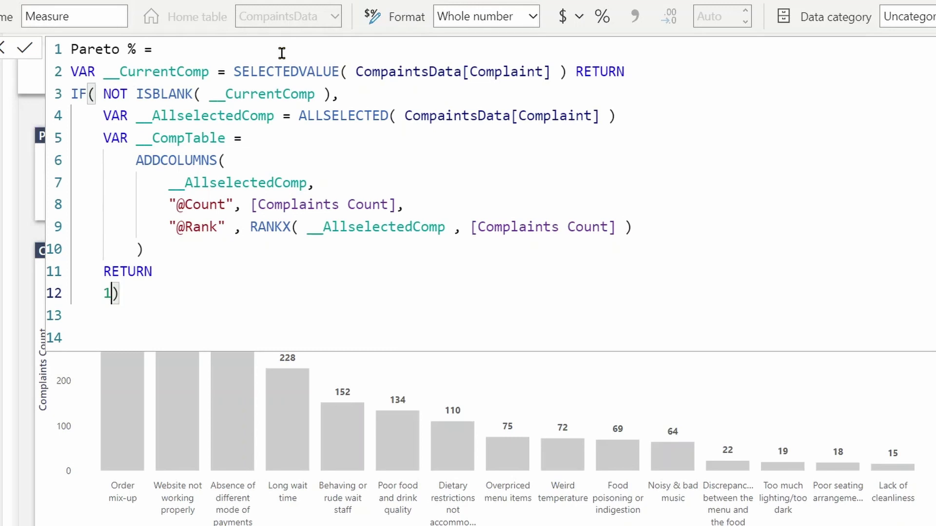
key("Return")
key("BackSpace")
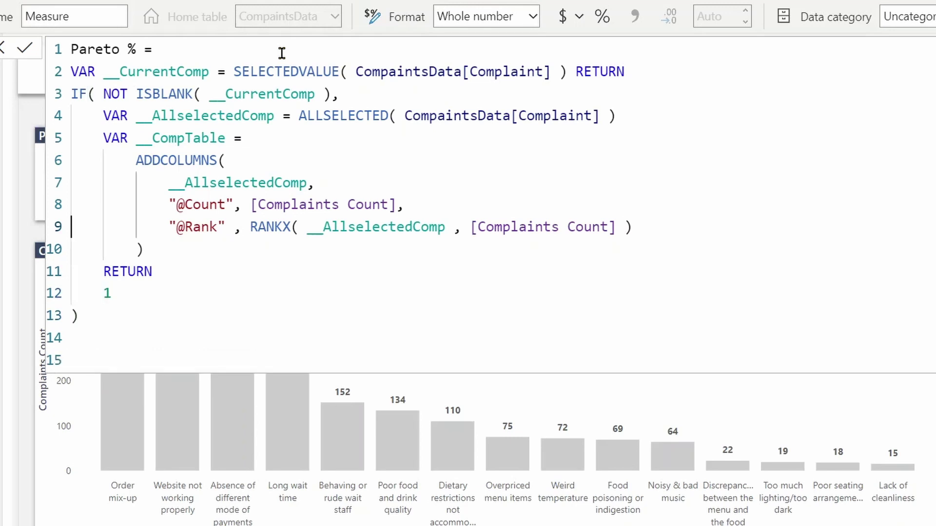
Step: Copy the formula text from VAR __AllselectedComp through the inner RETURN
key("Up")
key("Up")
key("Up")
key("Up")
key("Right")
key("Down")
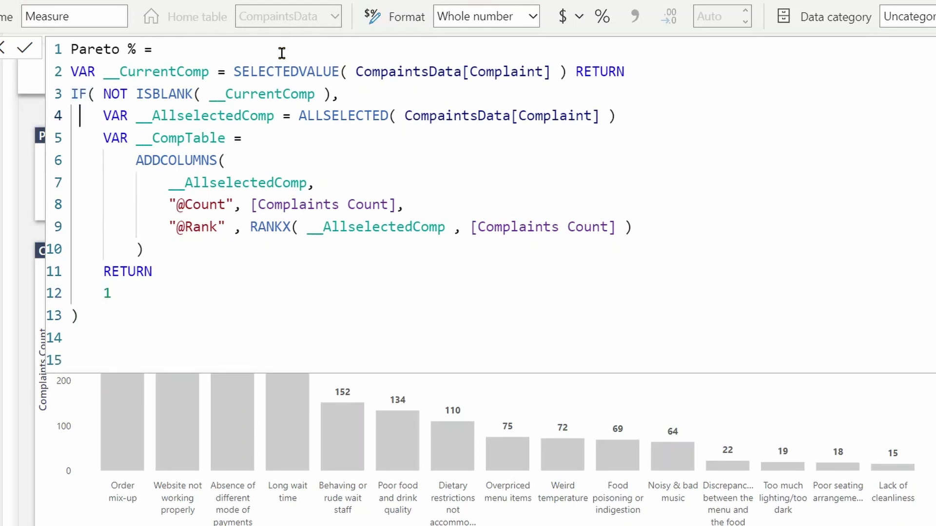
key("ctrl+Right")
key("Home")
key("shift+Down")
key("shift+Down")
key("shift+Down")
key("shift+Down")
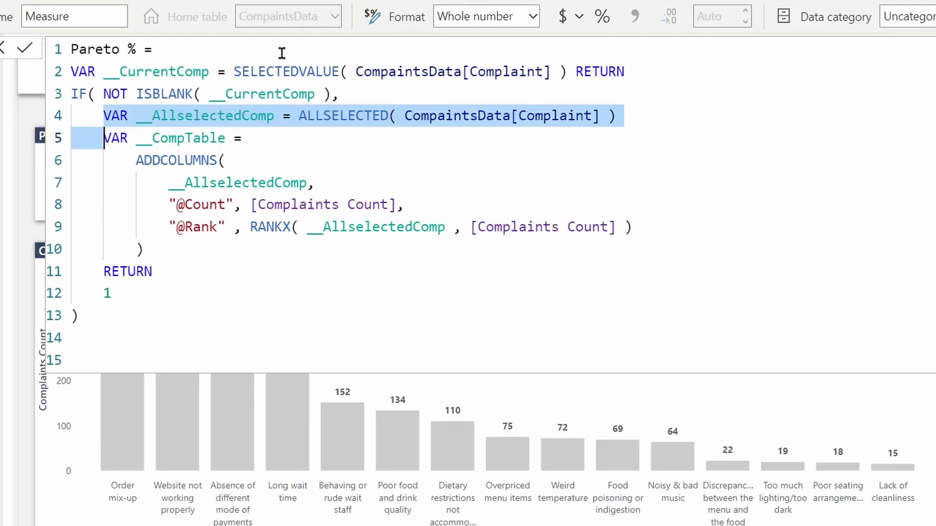
key("shift+Down")
key("shift+Right")
key("shift+Right")
key("shift+Right")
key("shift+Right")
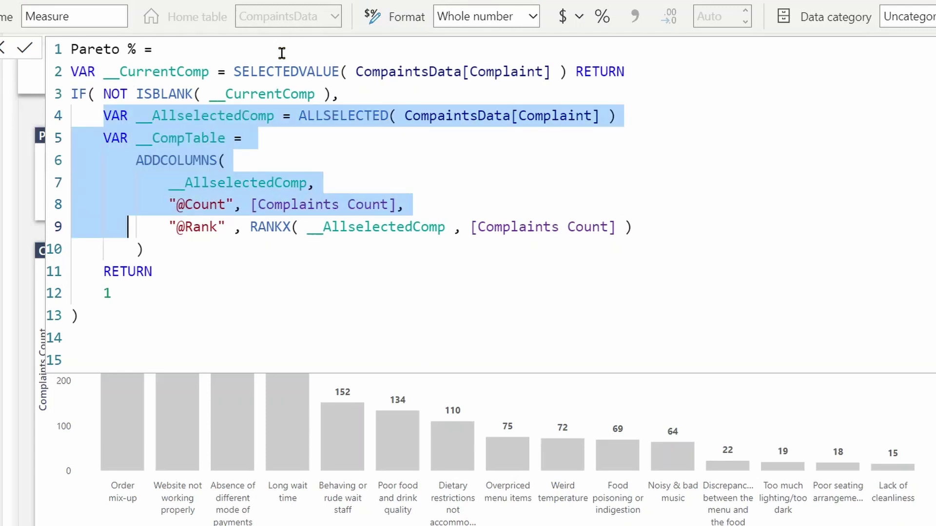
key("shift+Down")
key("shift+End")
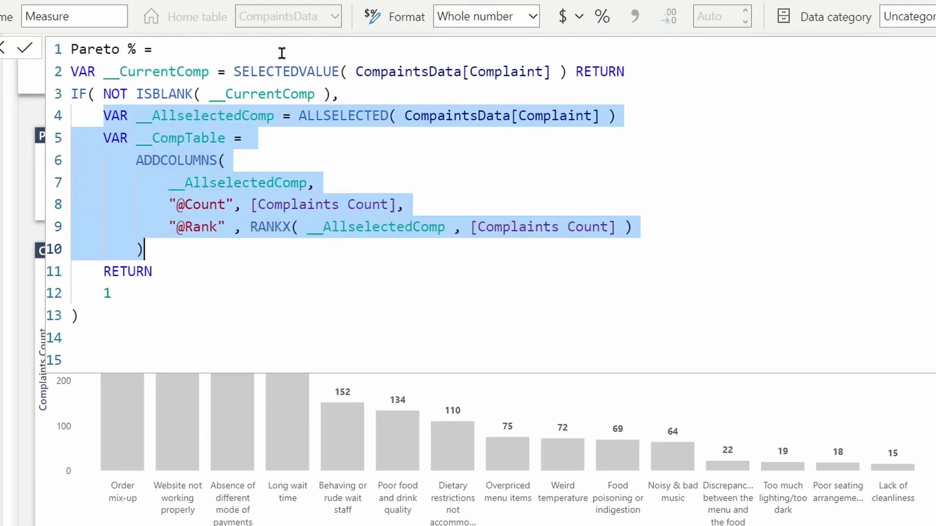
key("shift+Down")
key("shift+End")
key("ctrl+c")
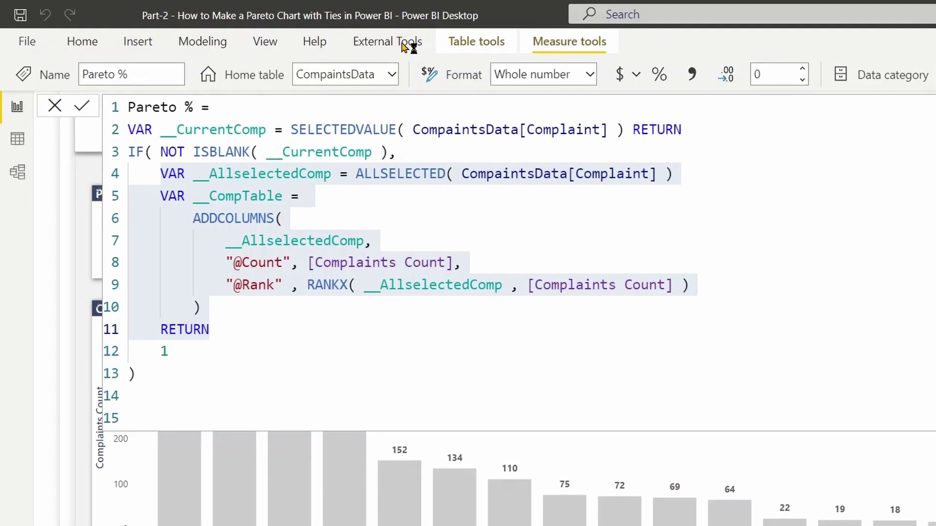
Step: Open DAX Studio for this model and write an EVALUATE query with the copied variable definitions pasted below it
left_click(403, 43)
left_click(363, 77)
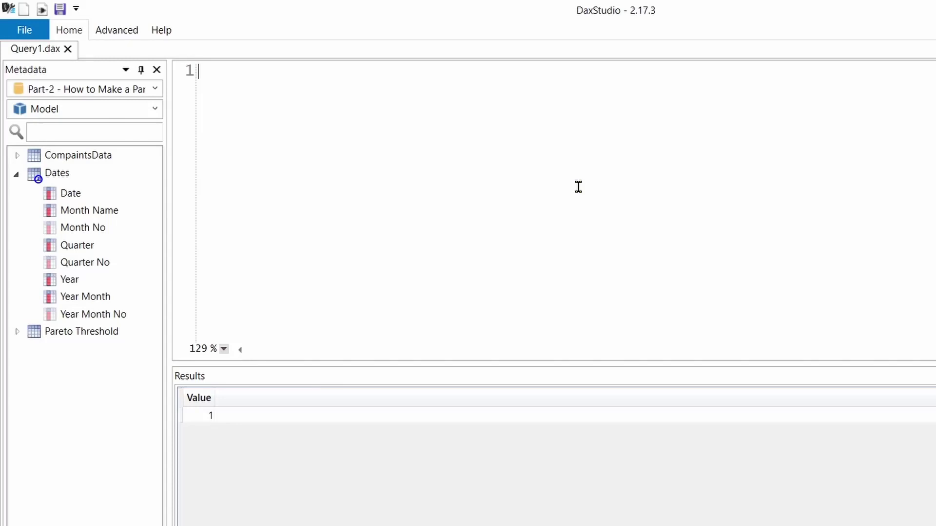
type("eval")
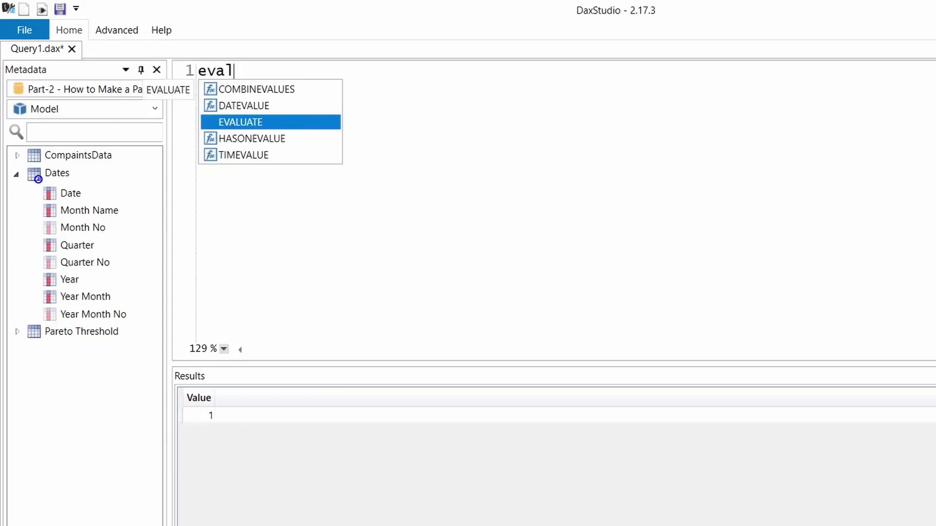
key("Tab")
key("Return")
key("Return")
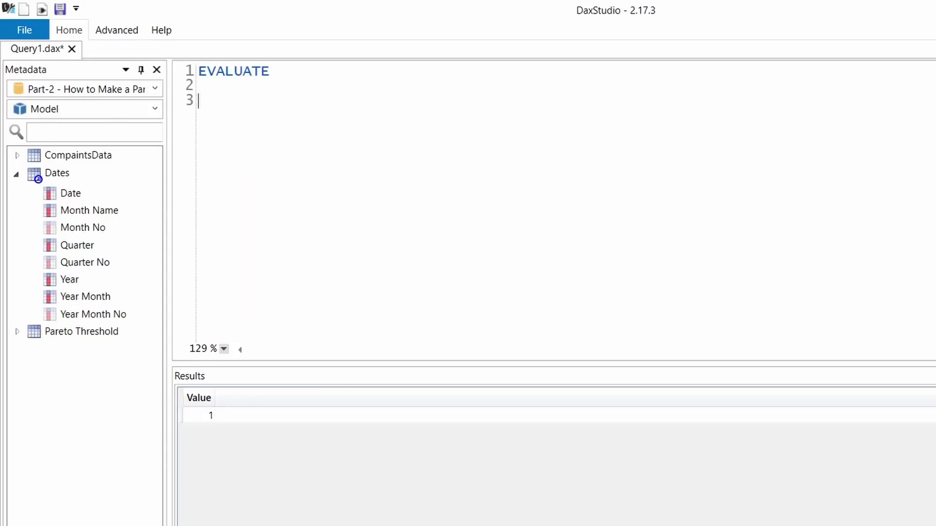
key("ctrl+v")
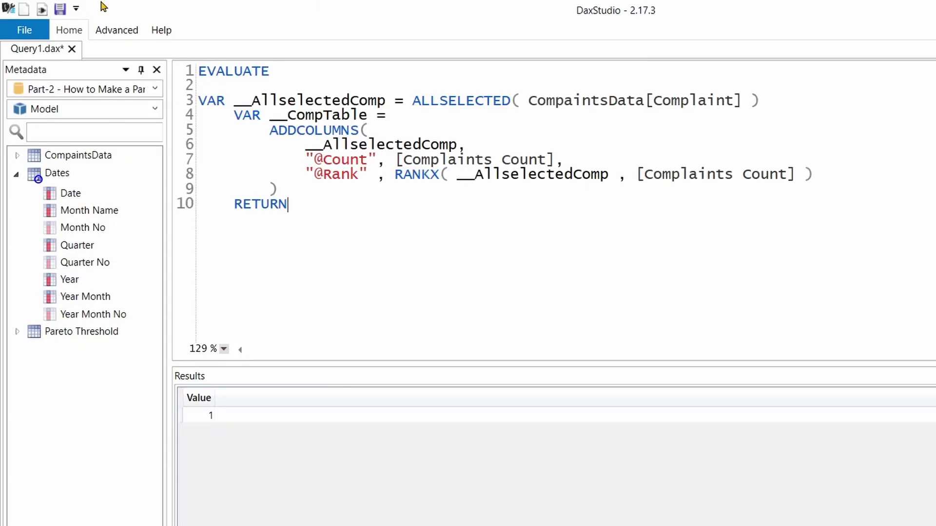
Step: Complete the query by returning __CompTable below RETURN, and format the whole query with DAX Formatter
left_click(74, 32)
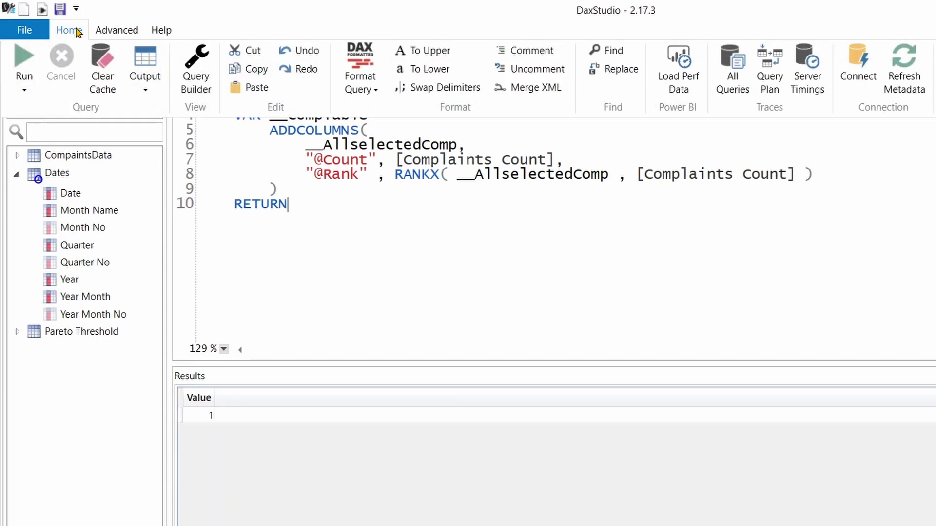
left_click(360, 68)
key("Return")
key("Return")
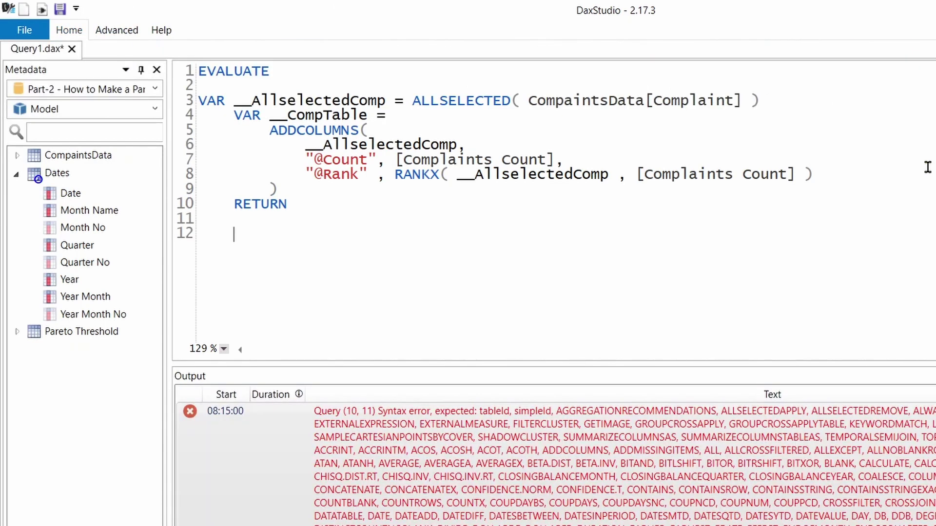
double_click(323, 117)
key("ctrl+c")
left_click(277, 236)
key("ctrl+v")
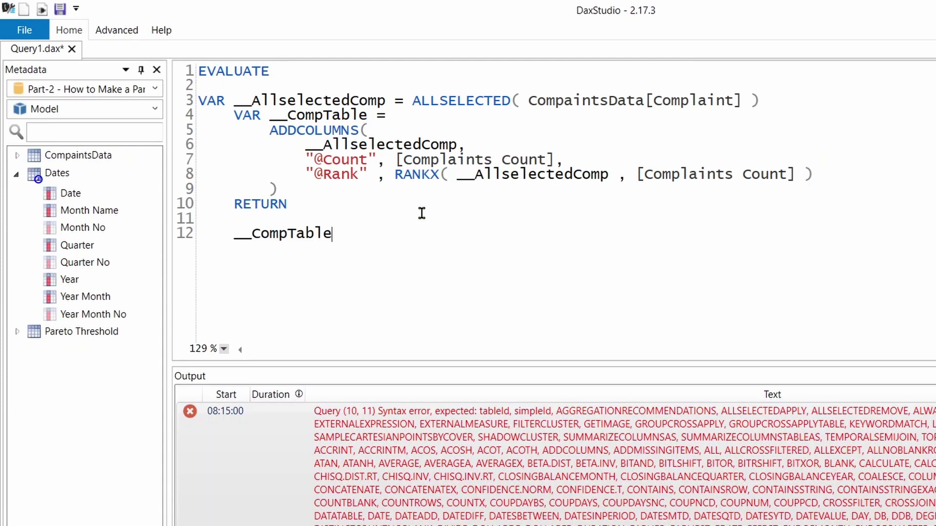
left_click(69, 31)
left_click(366, 54)
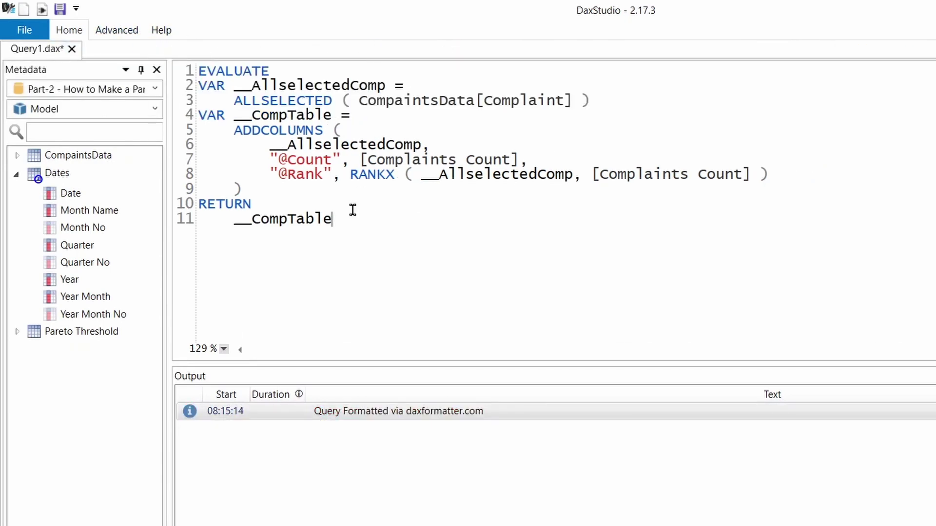
left_click(69, 31)
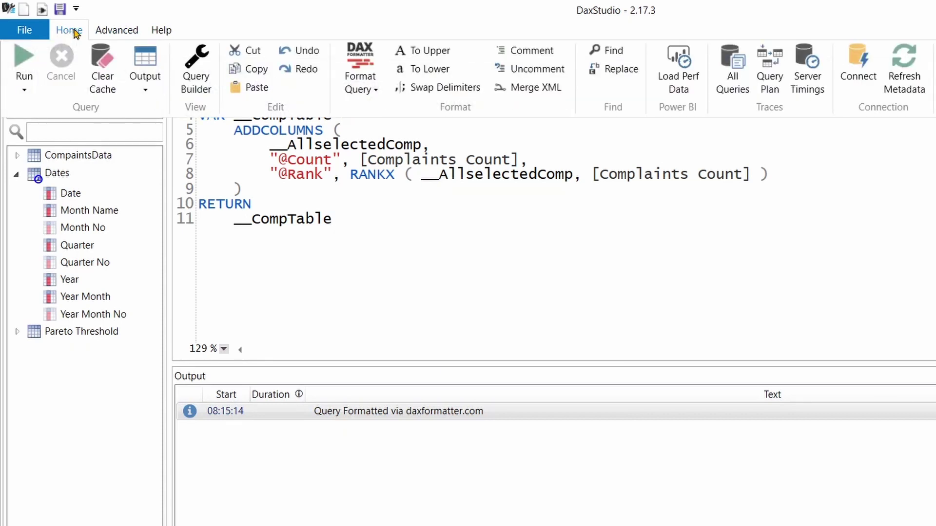
left_click(13, 52)
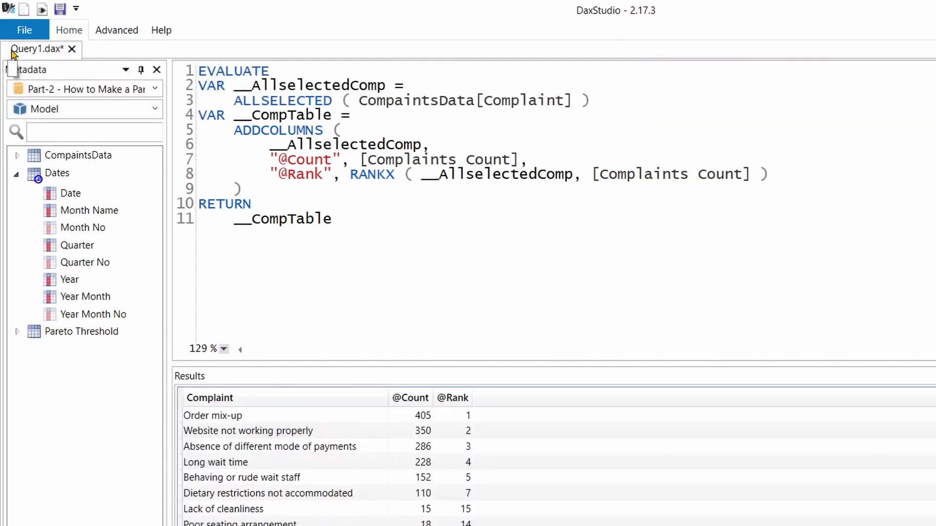
left_click_drag(445, 362, 451, 330)
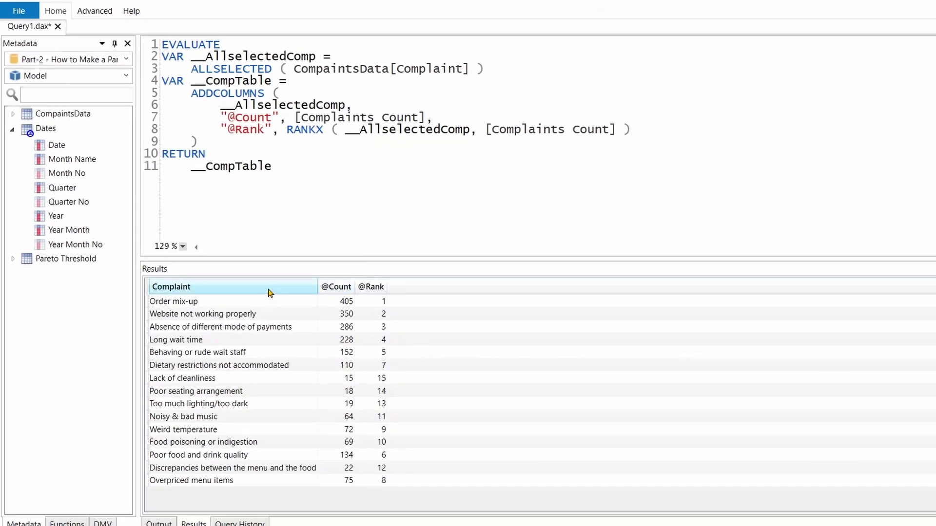
left_click(336, 287)
left_click(336, 287)
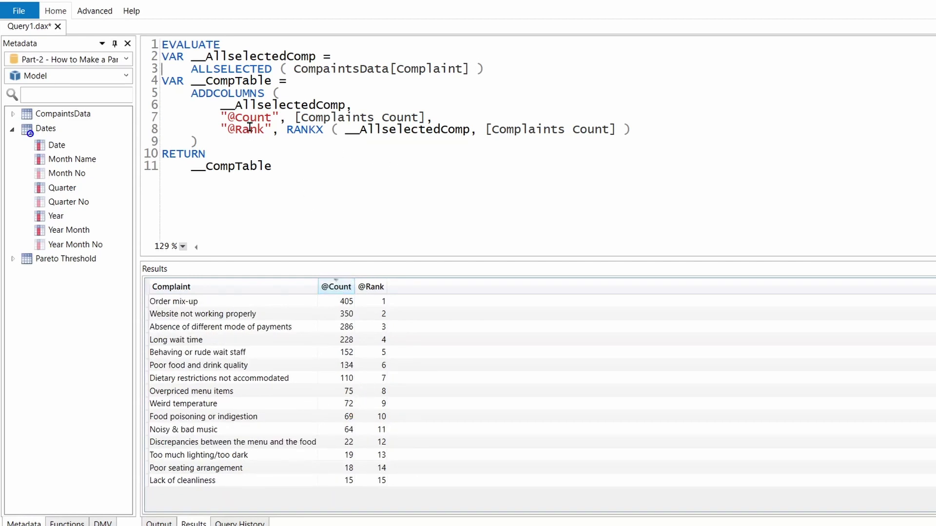
Step: Insert an opening CALCULATETABLE( on its own line before ADDCOLUMNS in the __CompTable variable
left_click(190, 93)
key("Return")
type("cl")
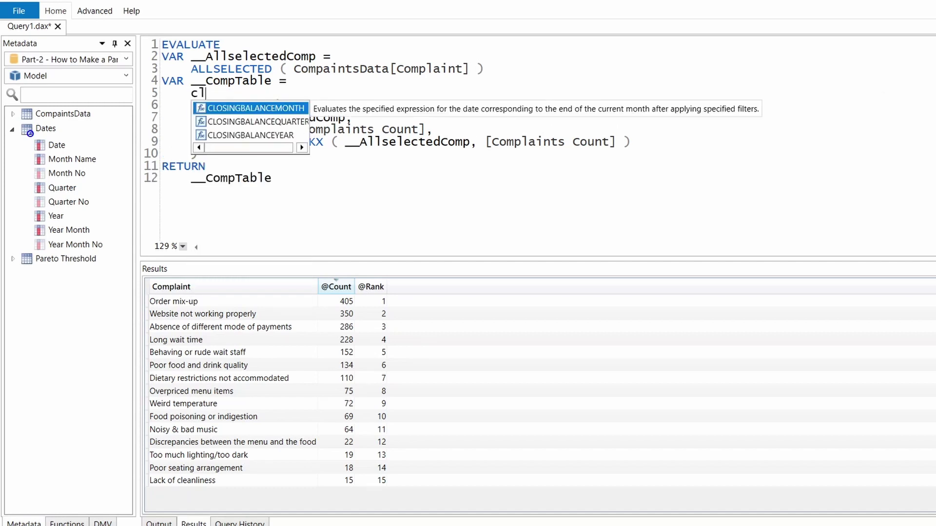
key("BackSpace")
type("alc")
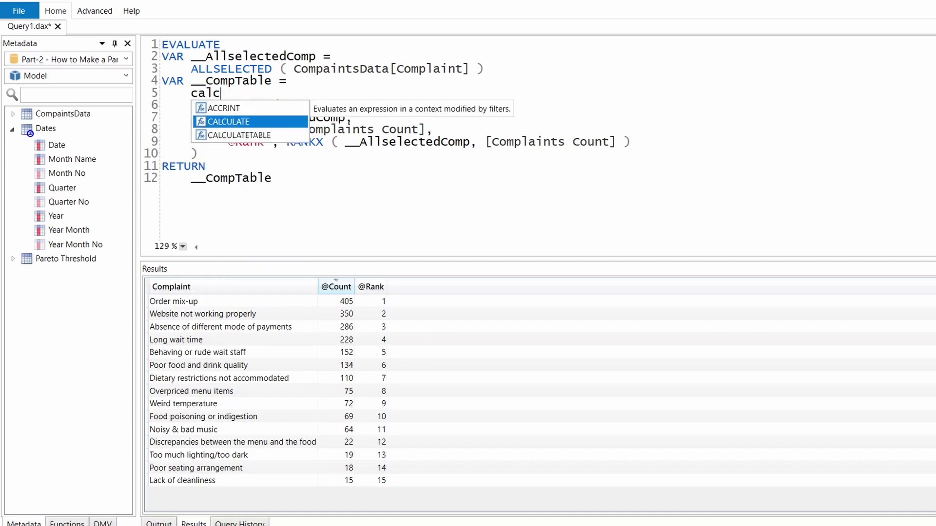
key("Down")
type("(")
left_click(191, 105)
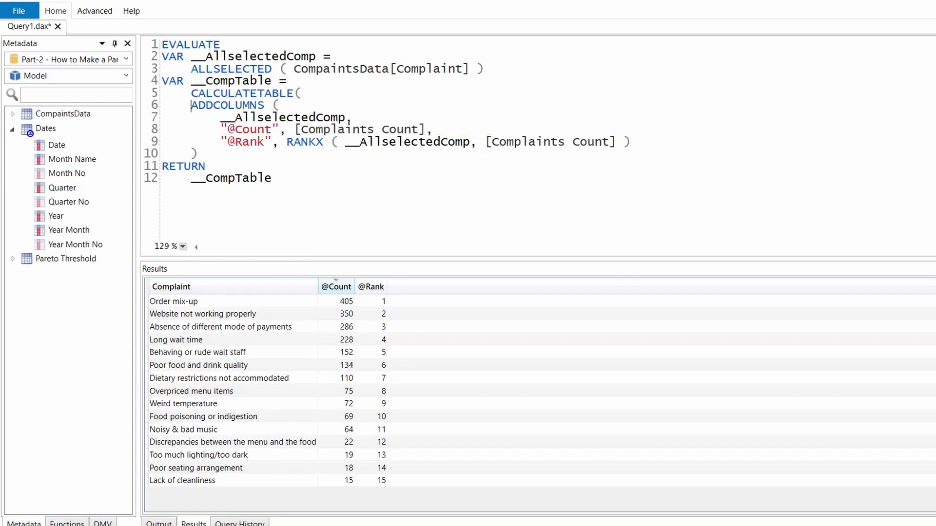
Step: Add the filter Dates[Year] = 2021 after ADDCOLUMNS, close CALCULATETABLE, and reformat the query
key("End")
type(",")
key("Return")
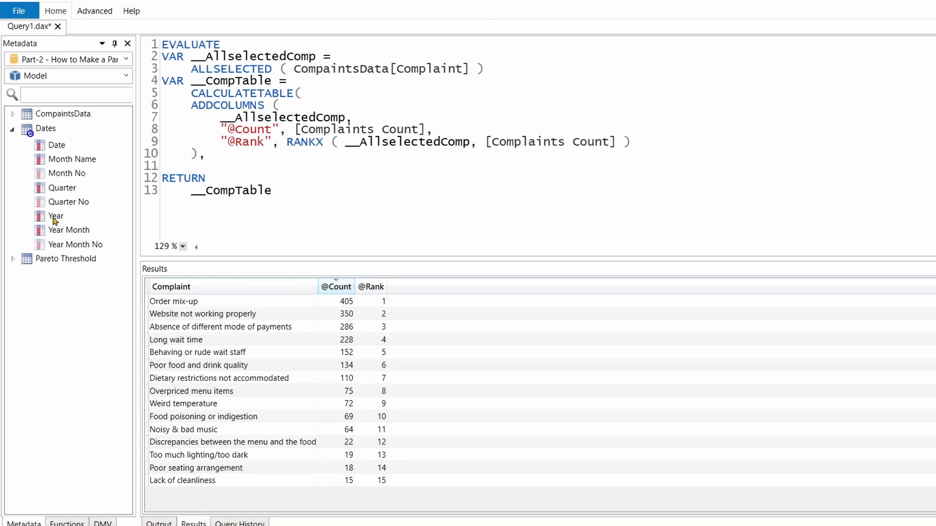
left_click_drag(56, 215, 228, 172)
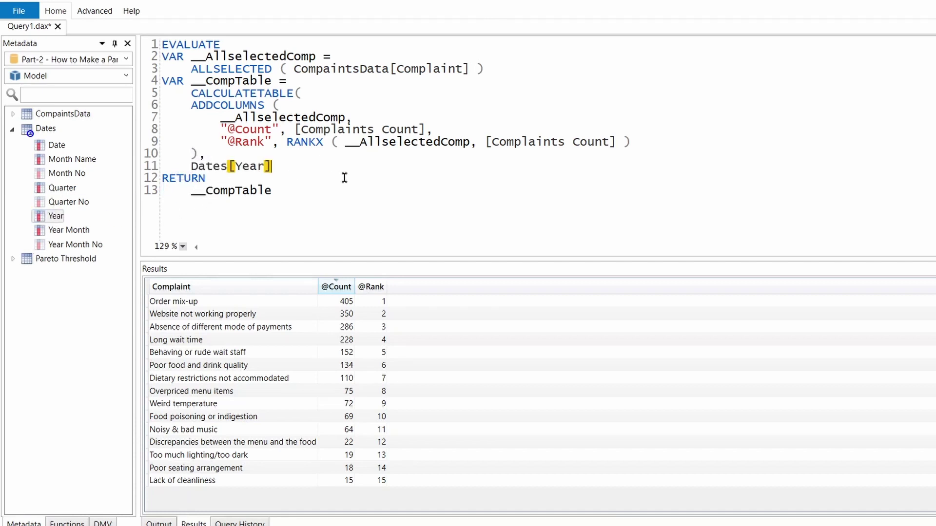
type("=2021)")
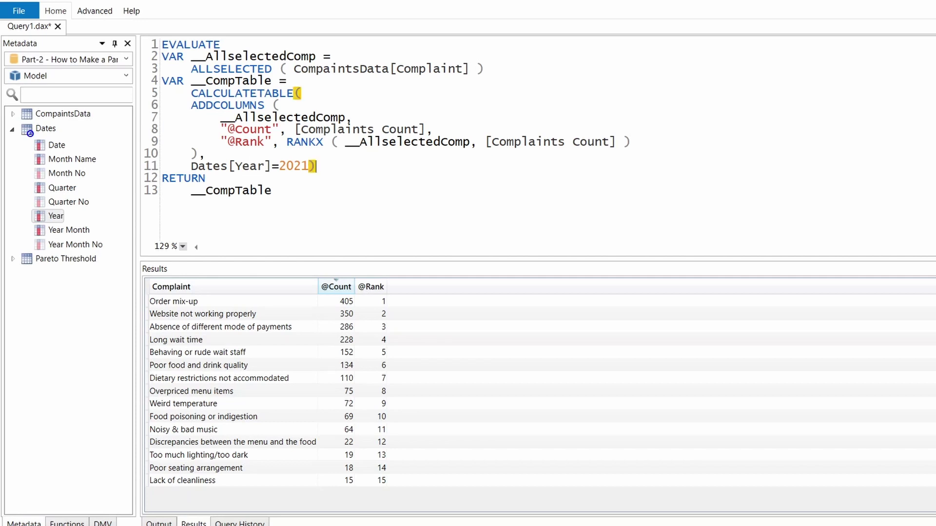
left_click(56, 10)
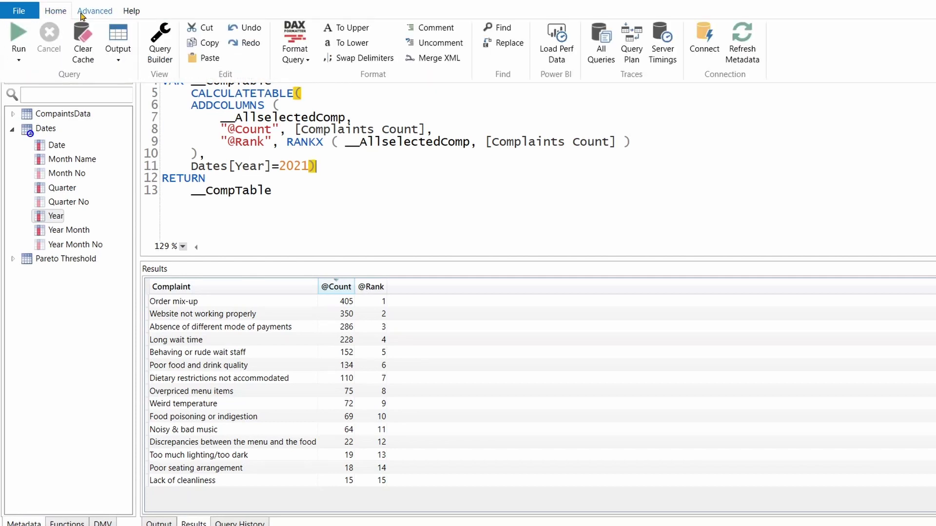
left_click(295, 49)
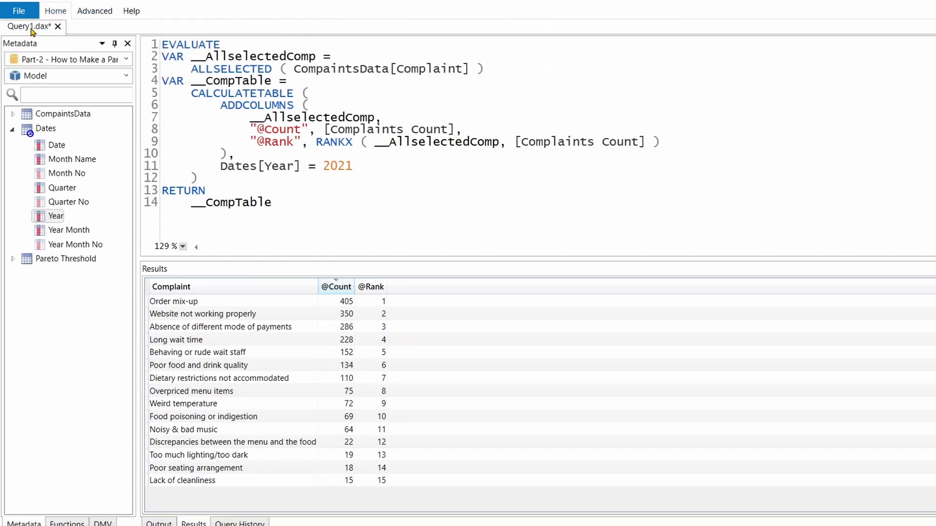
left_click(55, 10)
left_click(19, 34)
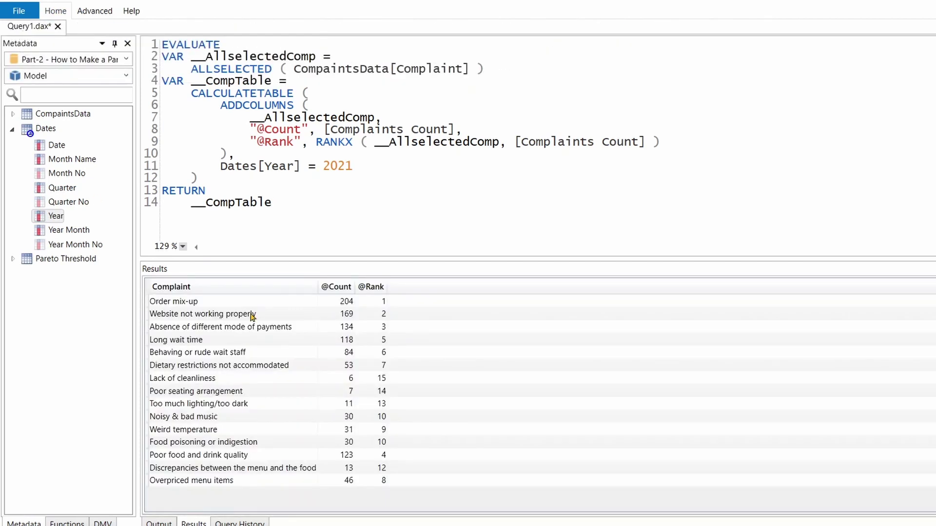
left_click(336, 287)
left_click(346, 288)
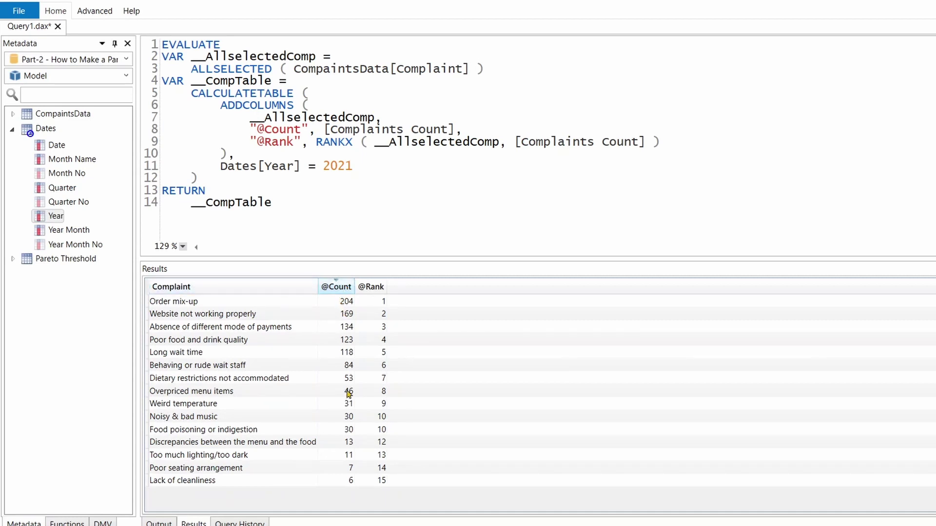
key("alt")
mouse_move(149, 411)
left_mouse_down()
mouse_move(378, 422)
mouse_move(392, 435)
left_mouse_up()
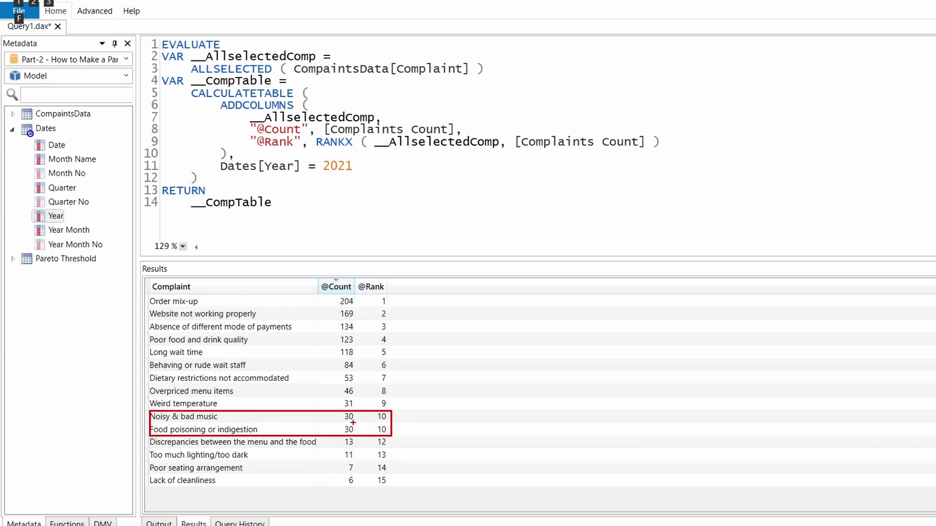
key("Escape")
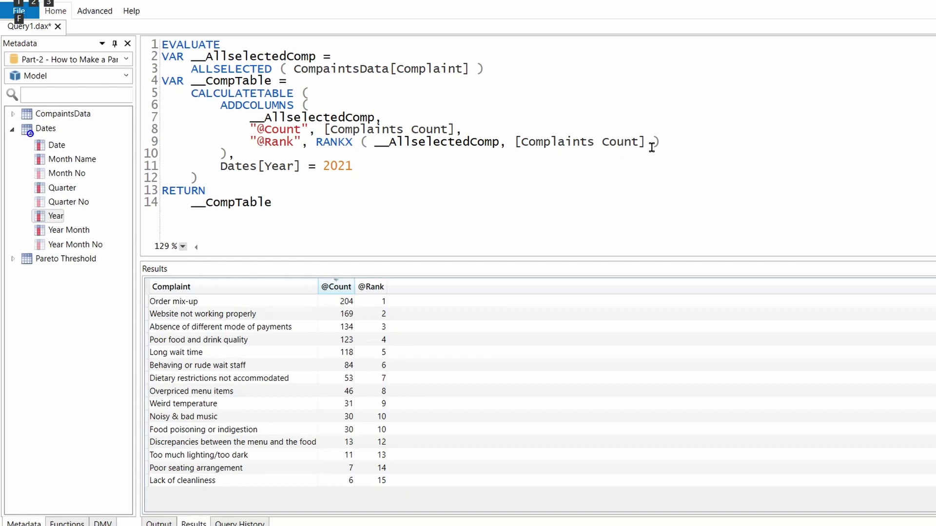
left_click_drag(661, 142, 250, 142)
key("ctrl+c")
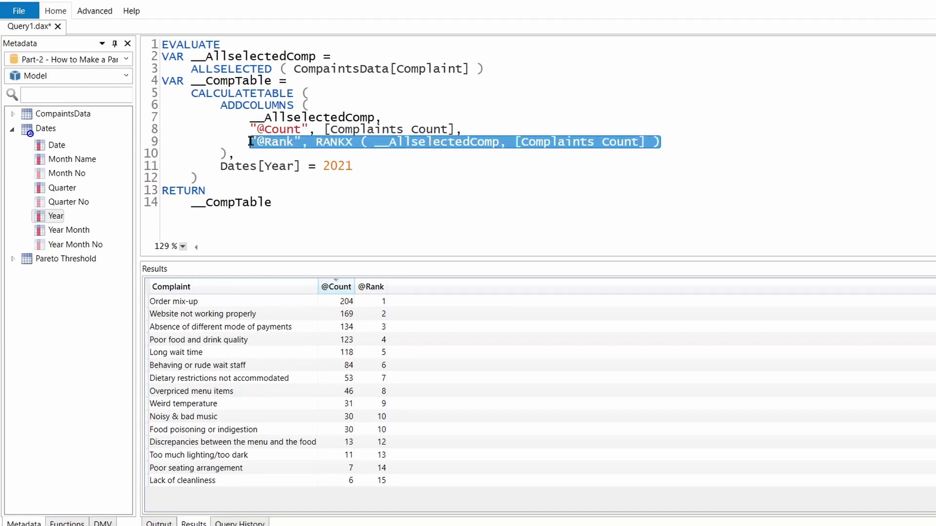
left_click(665, 142)
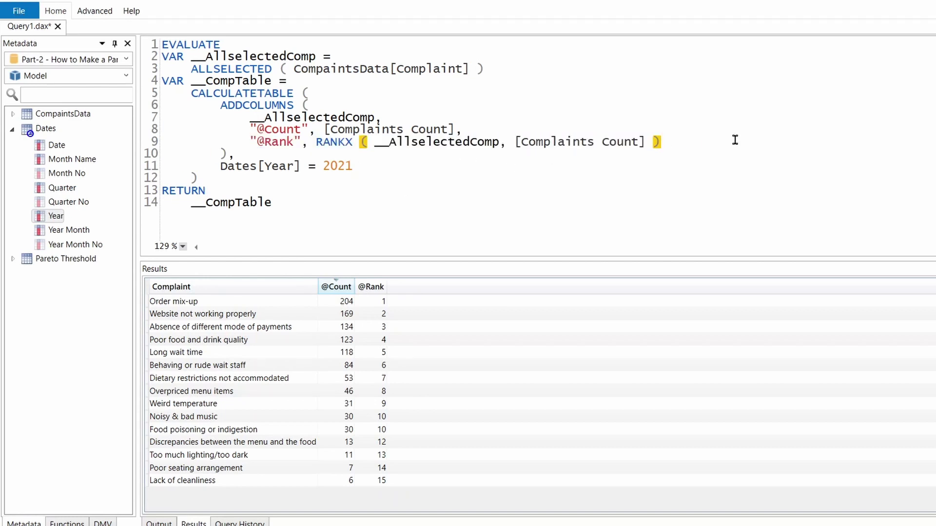
type(",")
key("Return")
key("ctrl+v")
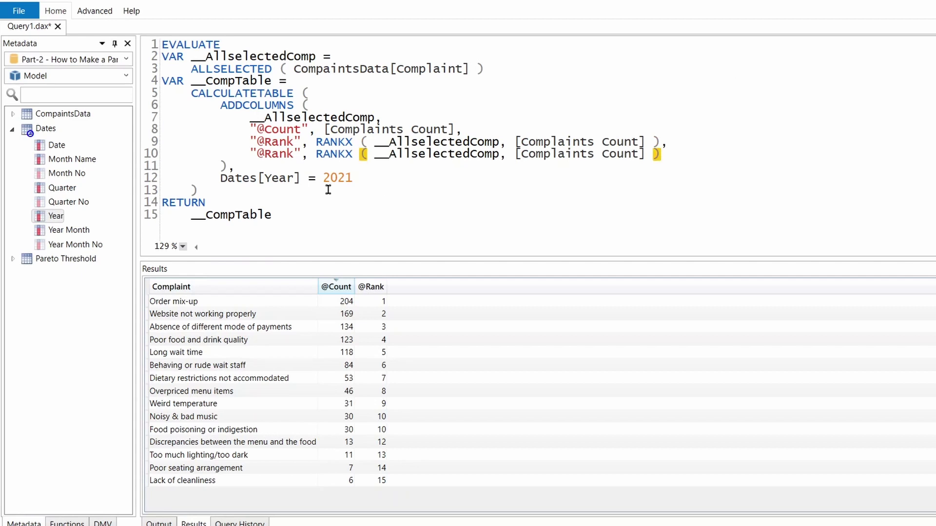
left_click(295, 154)
type("Comp")
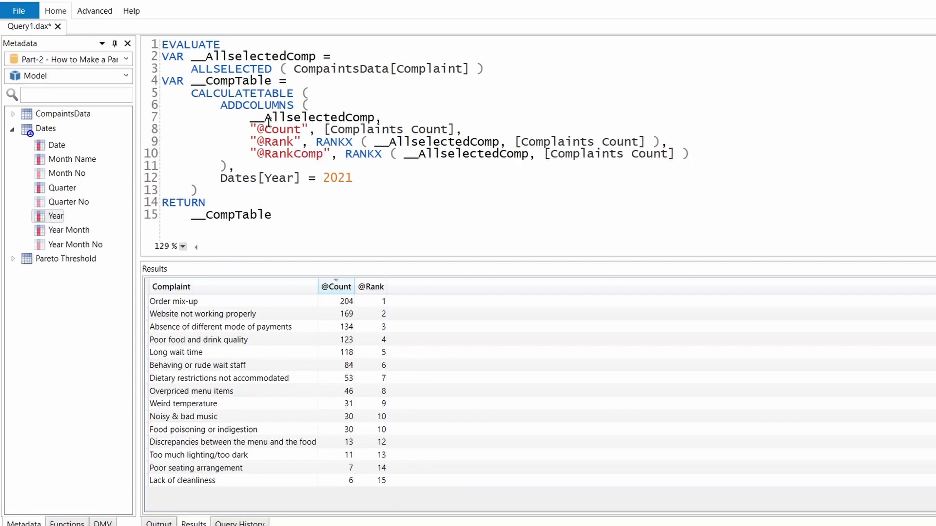
left_click_drag(544, 154, 677, 154)
key("BackSpace")
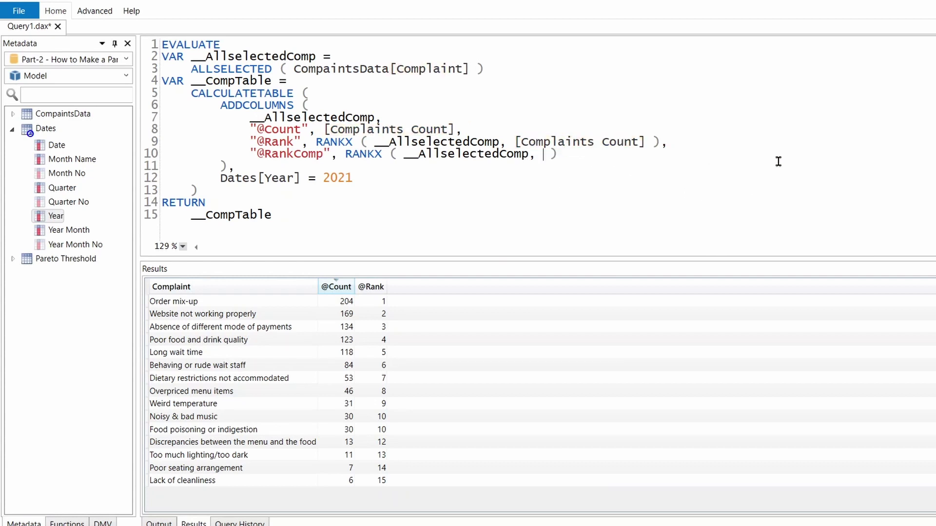
type("comp")
key("Tab")
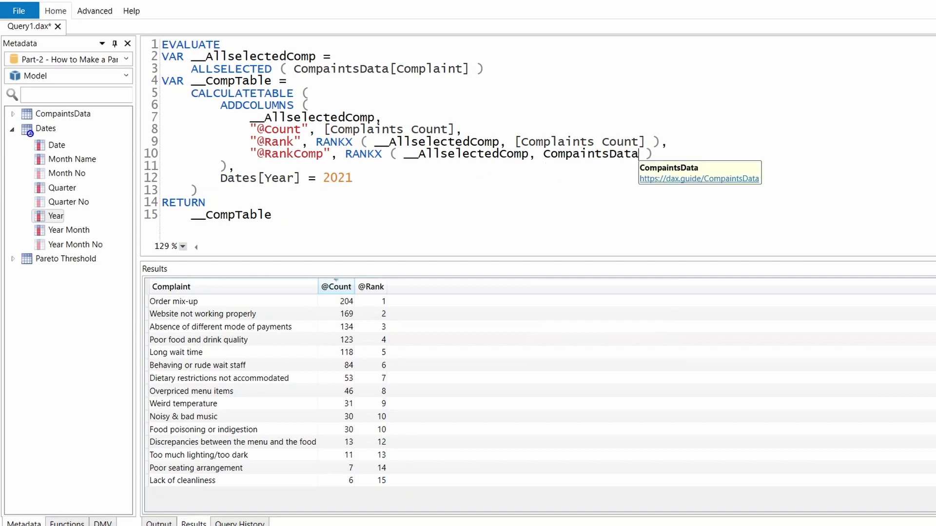
type("[C")
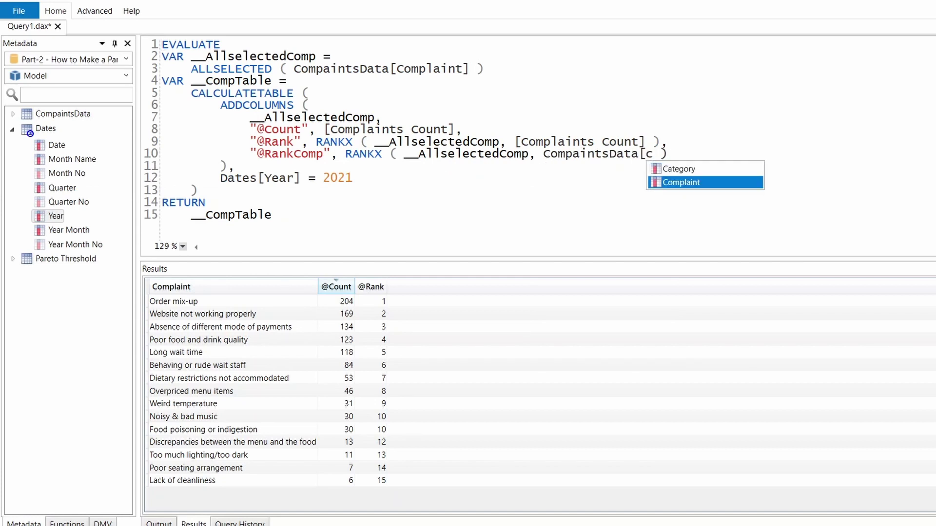
key("Tab")
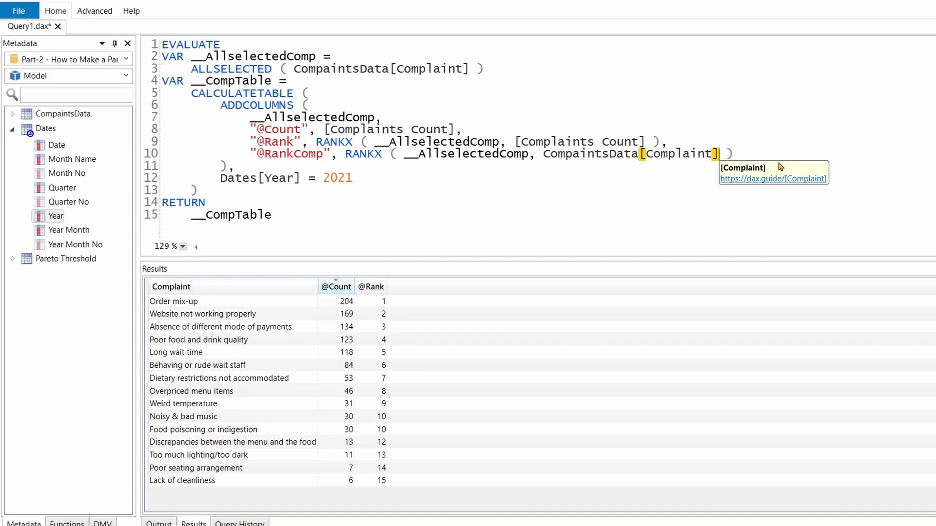
key("Delete")
key("End")
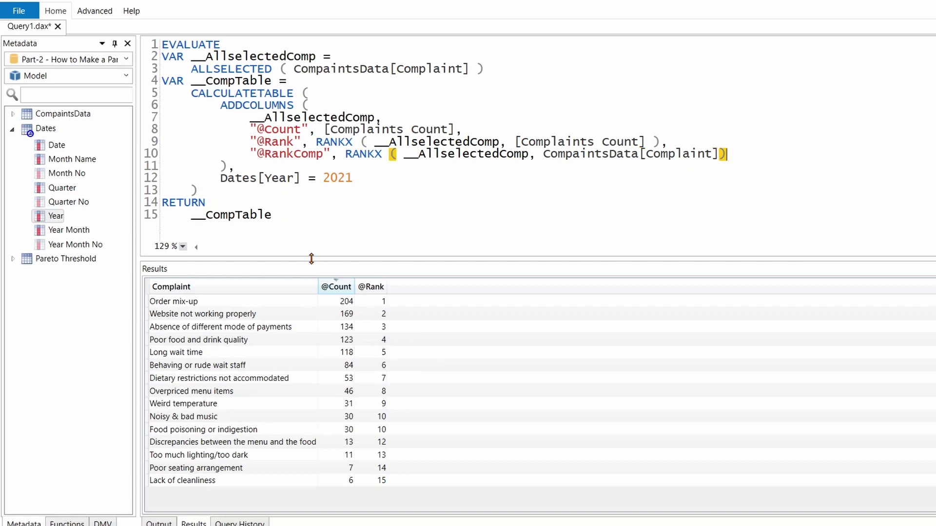
key("F5")
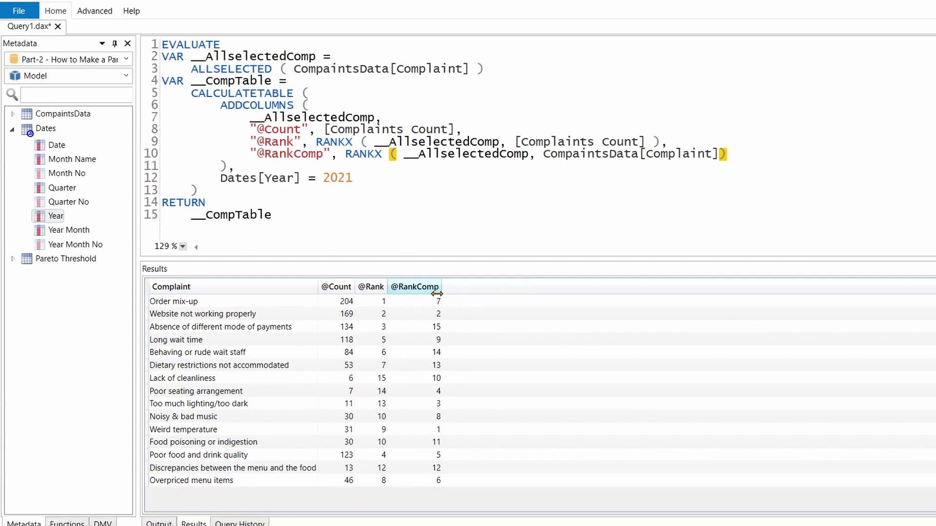
left_click(206, 290)
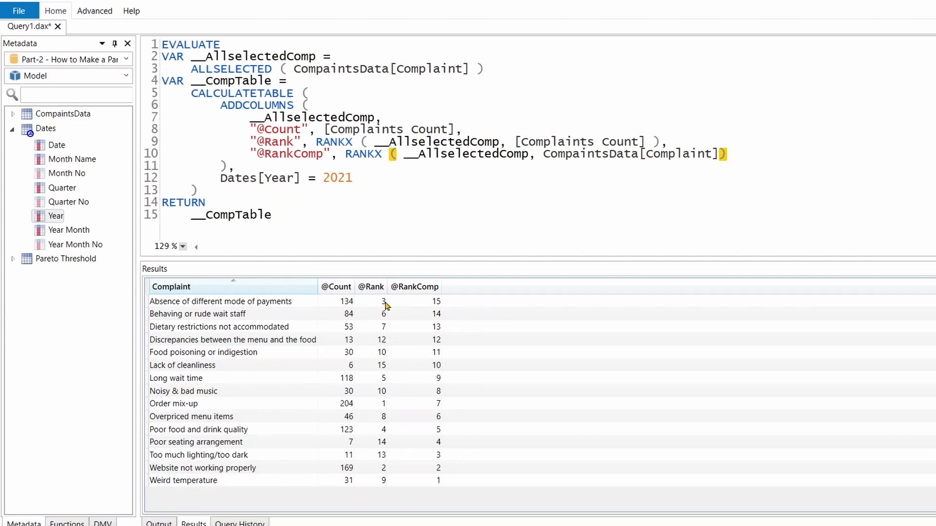
left_click(339, 288)
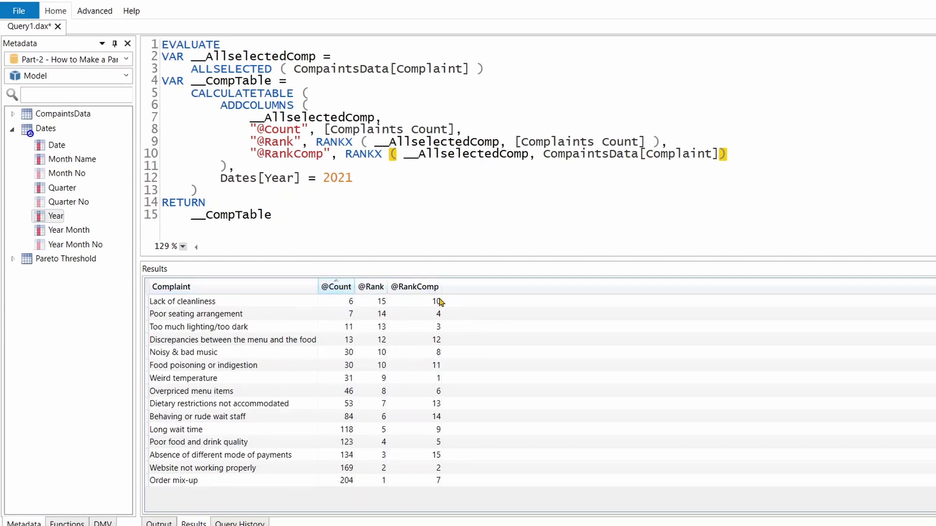
left_click(344, 288)
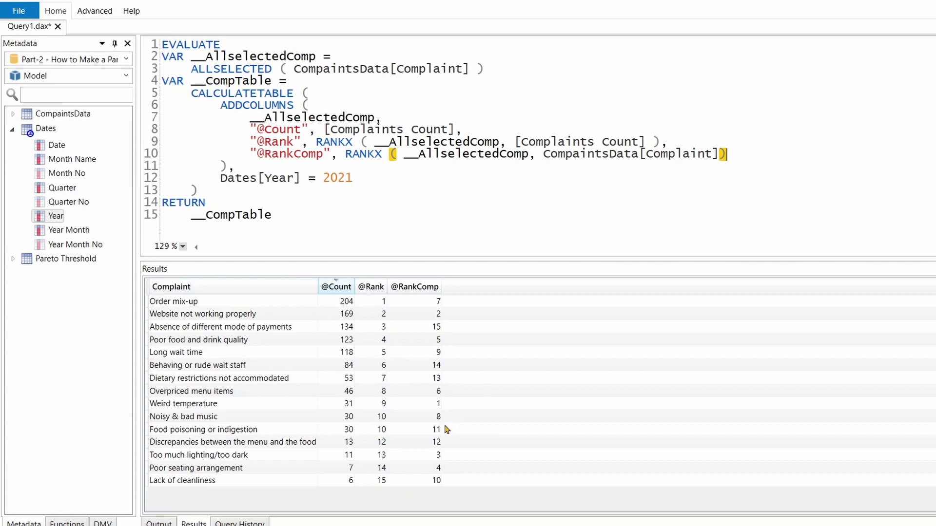
key("Down")
key("Down")
key("Down")
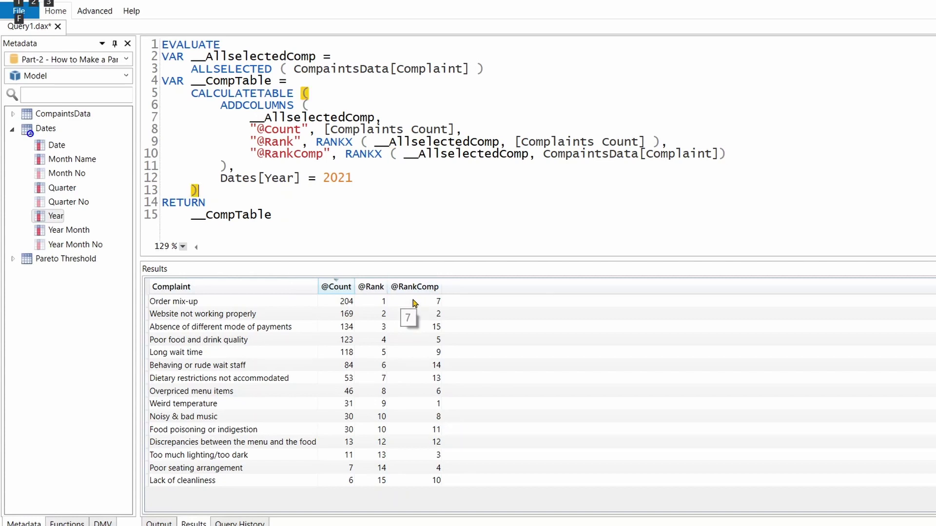
key("alt")
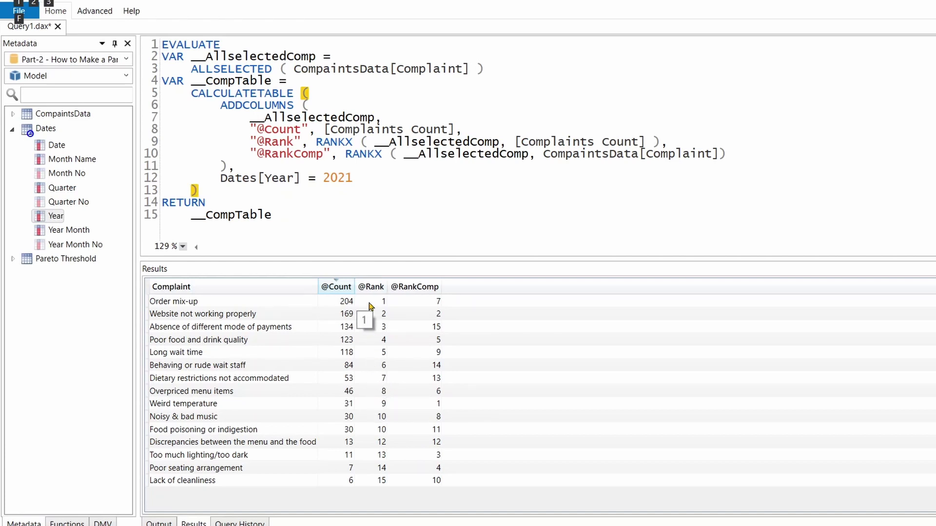
left_click(740, 151)
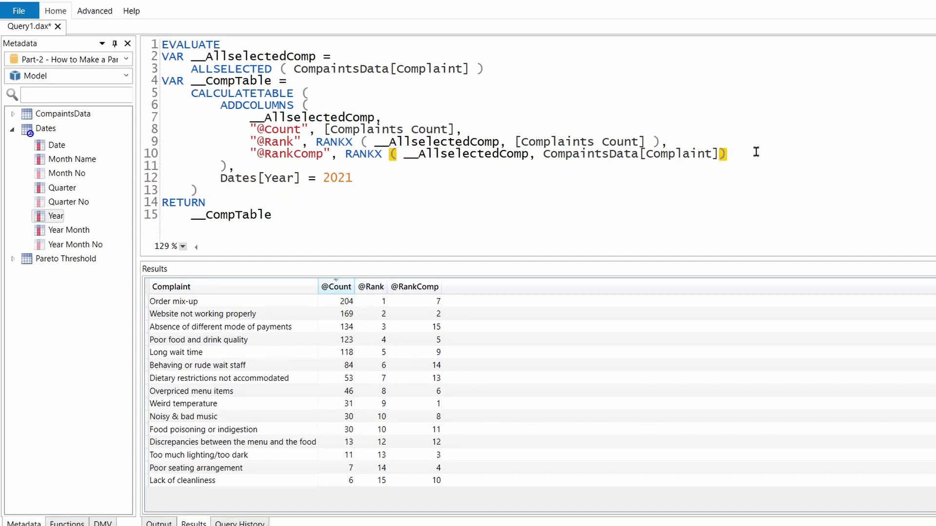
type("/10000")
key("F5")
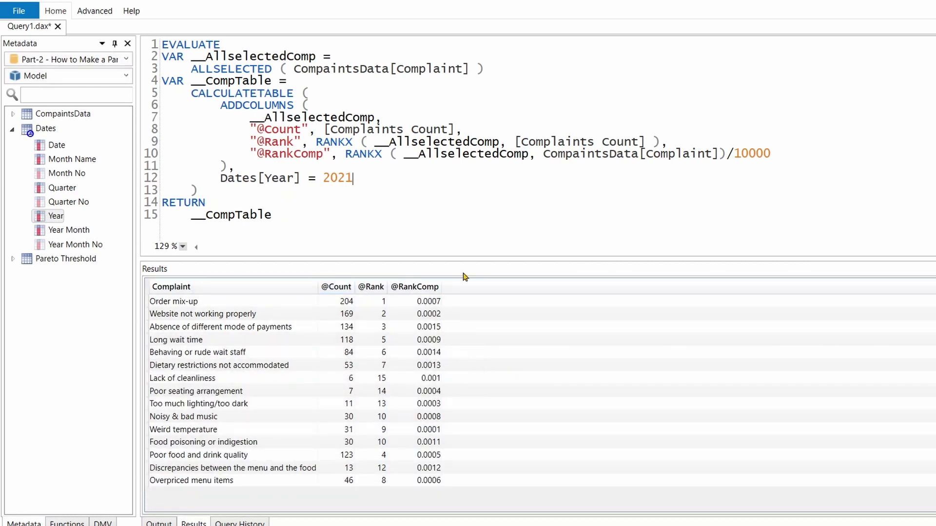
left_click(659, 141)
type("+")
left_click_drag(249, 154, 345, 154)
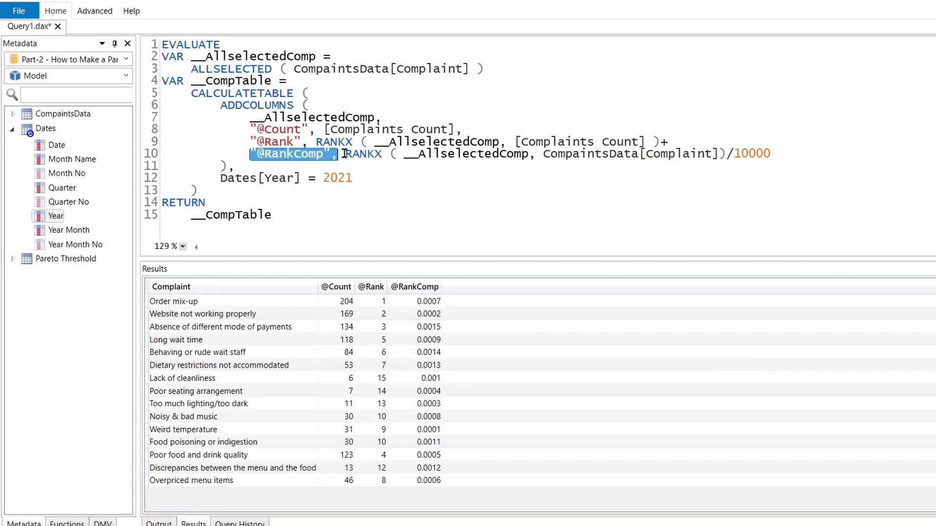
key("Delete")
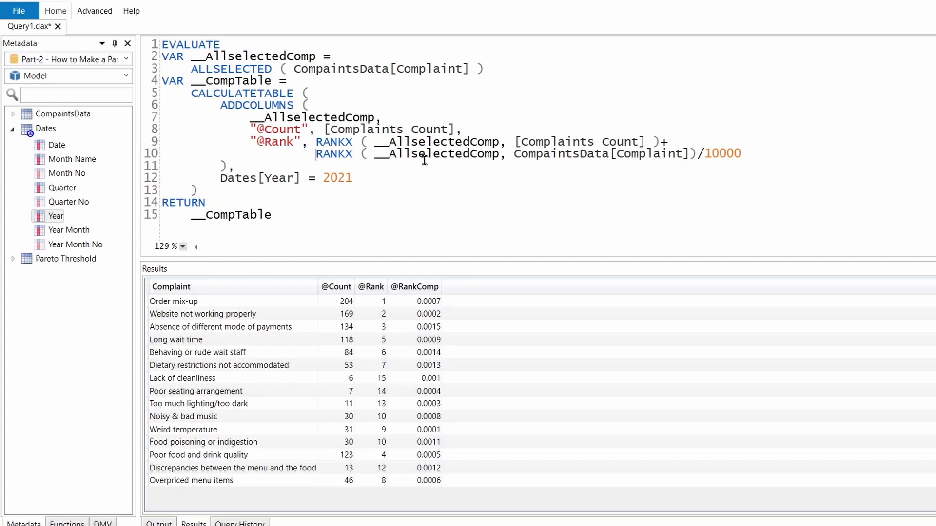
left_click(498, 155)
key("F5")
left_click(336, 287)
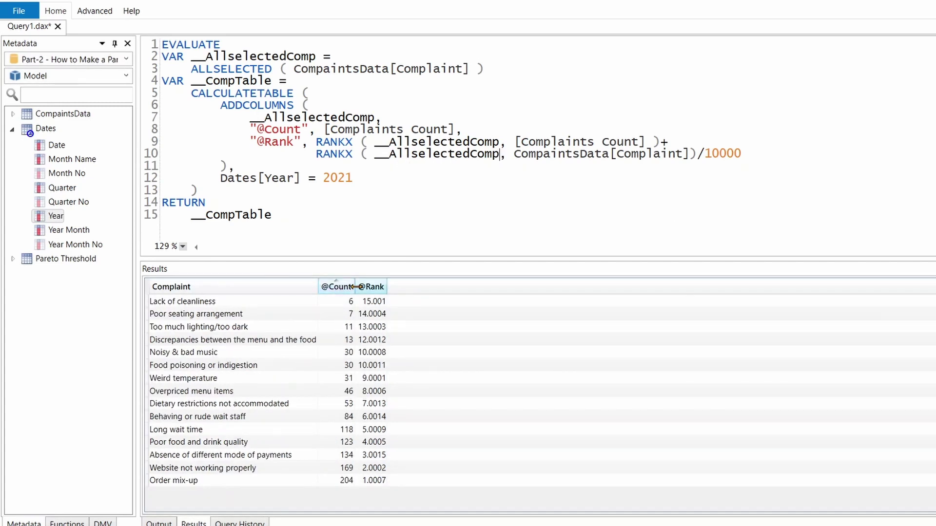
left_click(338, 288)
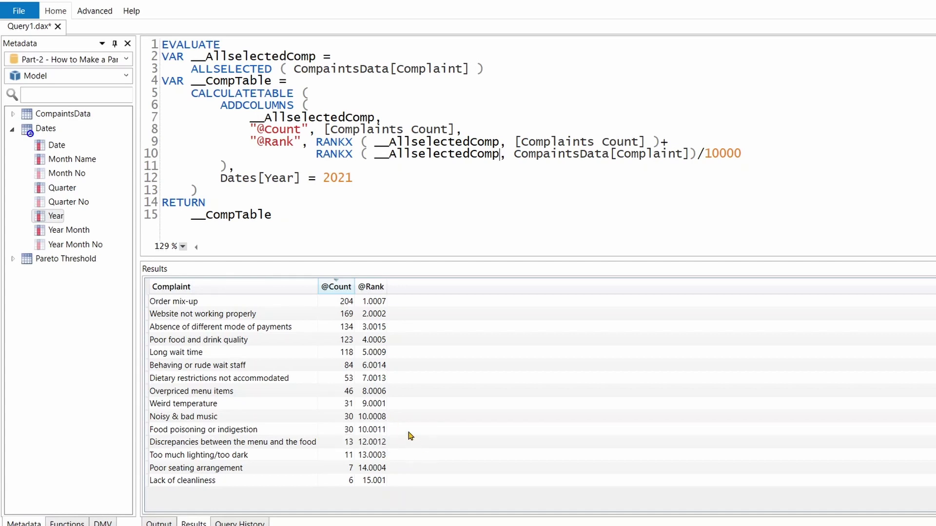
Step: Increase the divisor of the tie-breaking RANKX term to 1000000 and rerun the query
key("ctrl+End")
left_click(750, 151)
type("00")
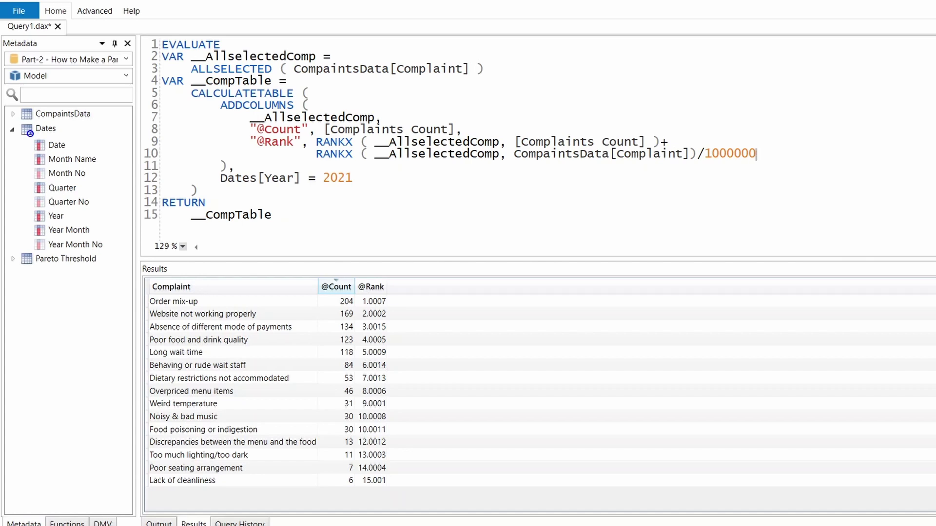
left_click(293, 141)
key("F5")
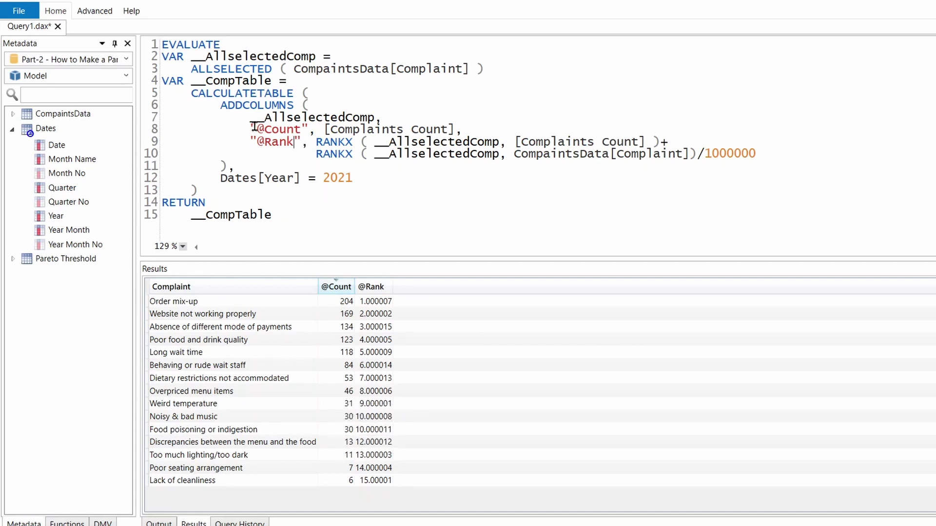
Step: Copy the query's ADDCOLUMNS expression and use it to replace the ADDCOLUMNS block of __CompTable in the "Pareto %" measure in Power BI Desktop
left_click_drag(213, 105, 230, 163)
key("ctrl+c")
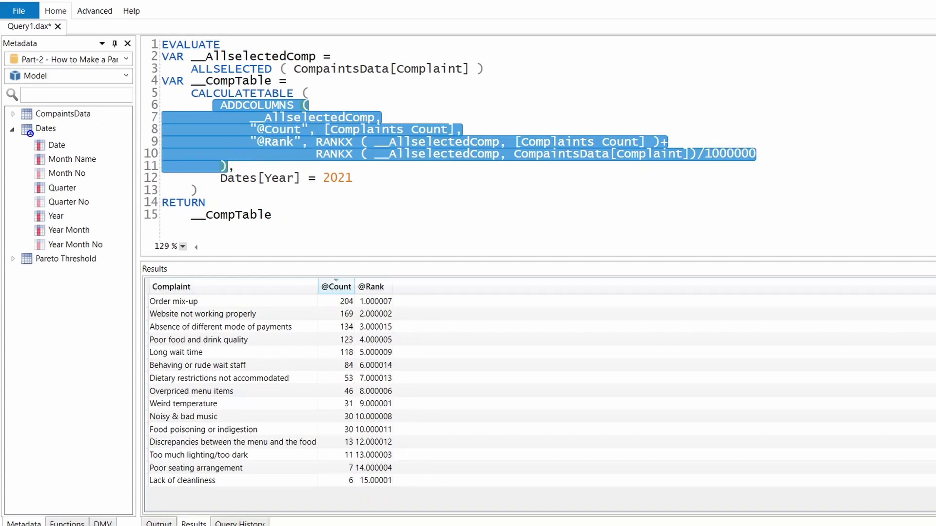
left_click(615, 502)
left_click_drag(157, 165, 185, 237)
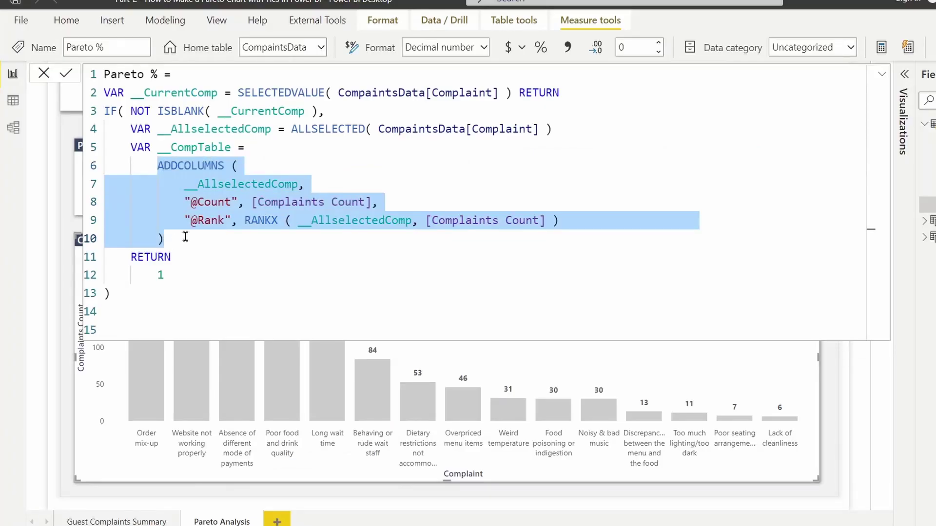
key("ctrl+v")
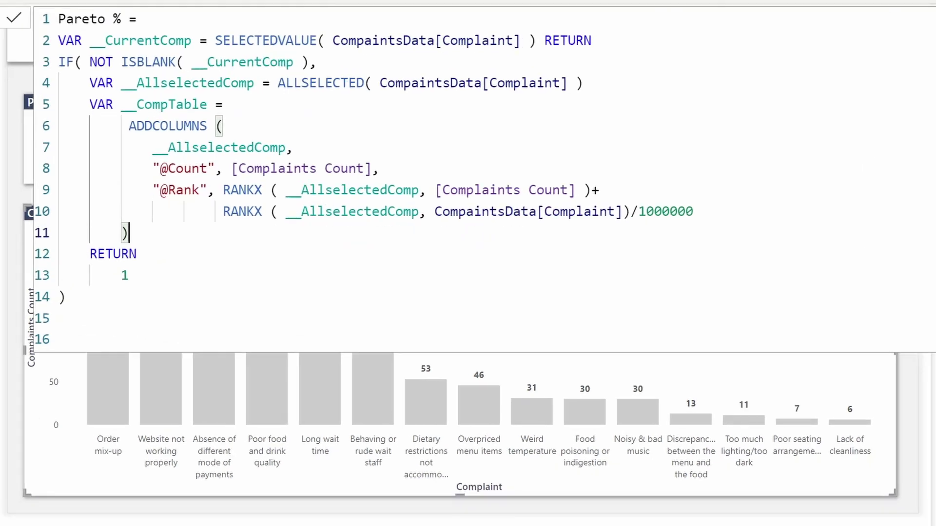
key("Return")
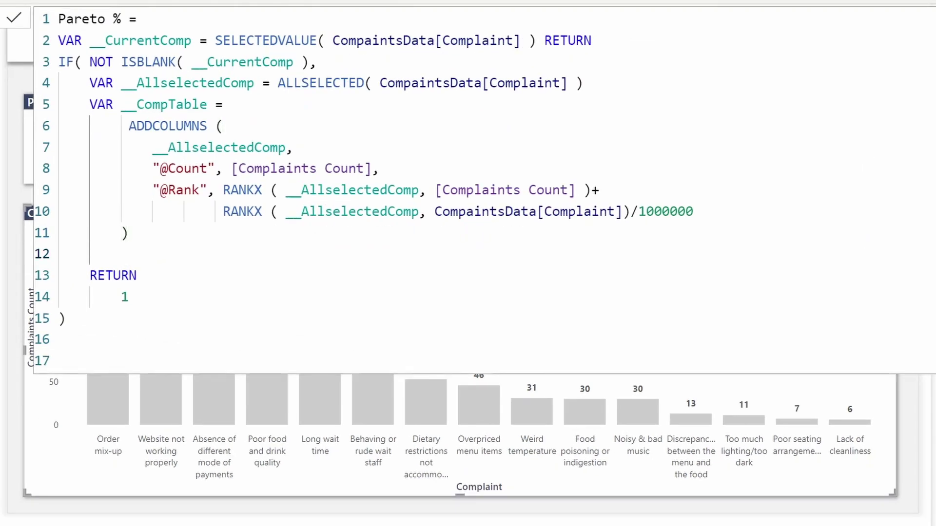
left_click(133, 236)
key("Delete")
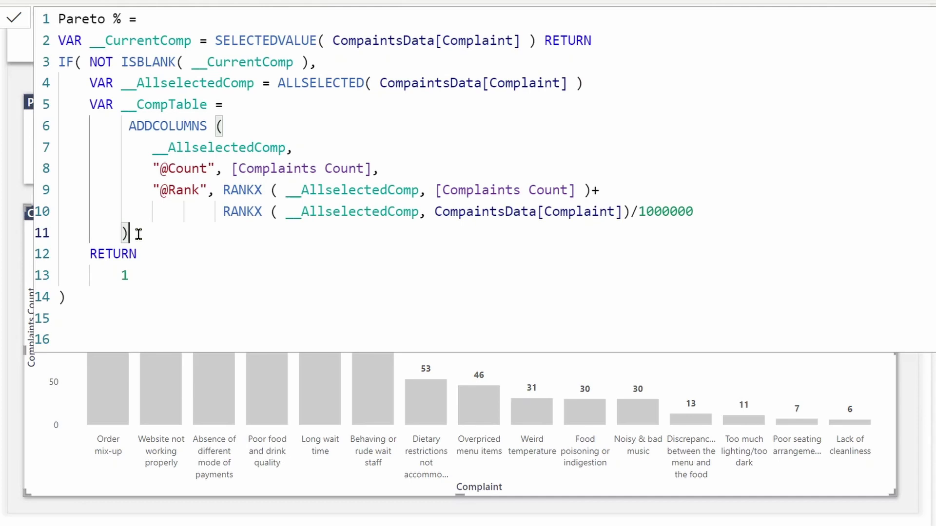
Step: Declare a variable __CurrentCompPos below __CompTable, starting it with a FILTER over __CompTable
key("Return")
type("VA")
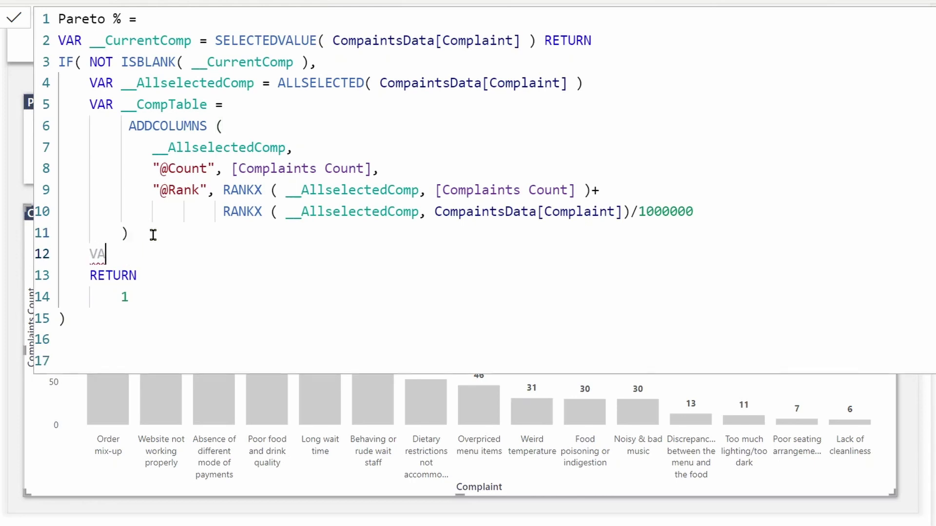
type("R __Curr")
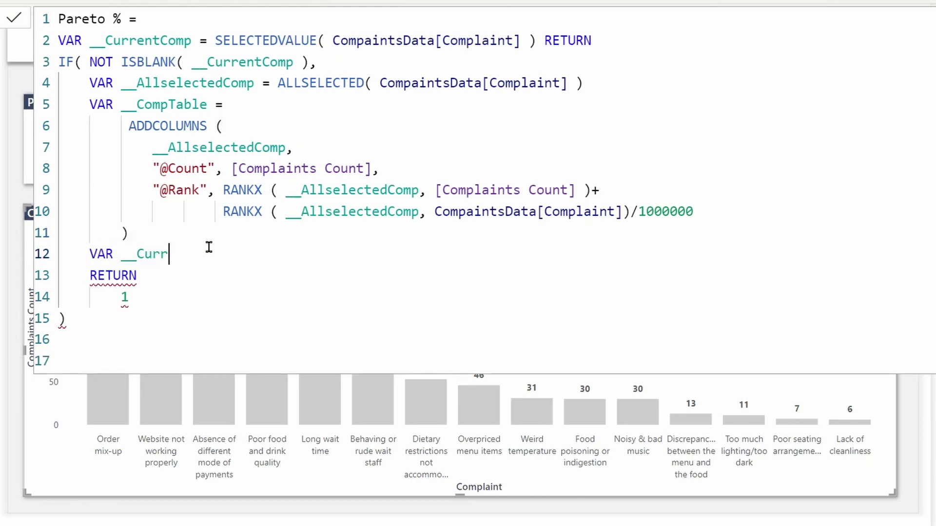
type("entCompPos = FILTER( ")
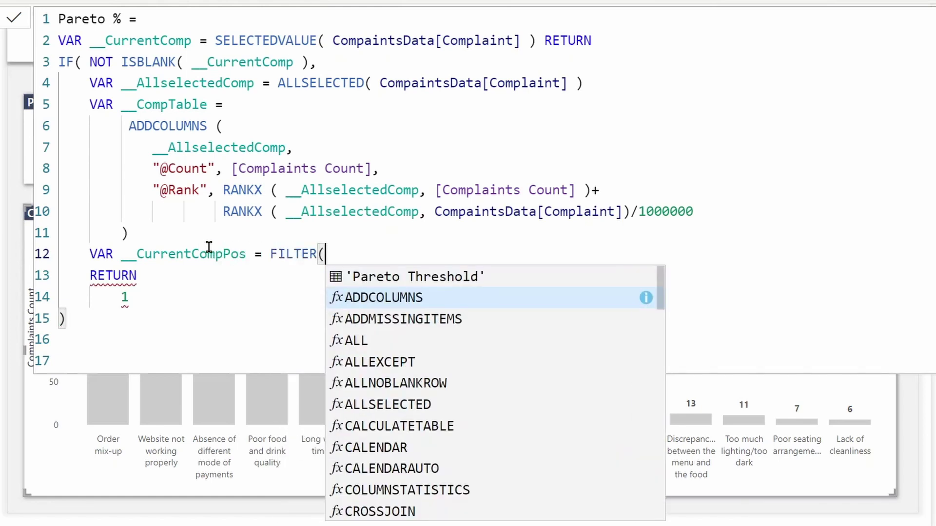
type("__CompTable ,")
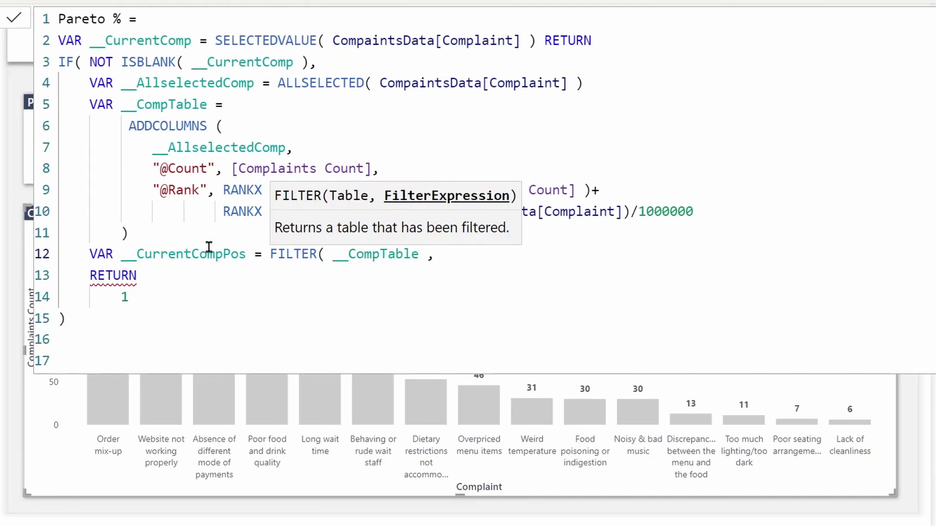
Step: Complete the FILTER condition as CompaintsData[Complaint] = __CurrentComp and close the function
type("comp")
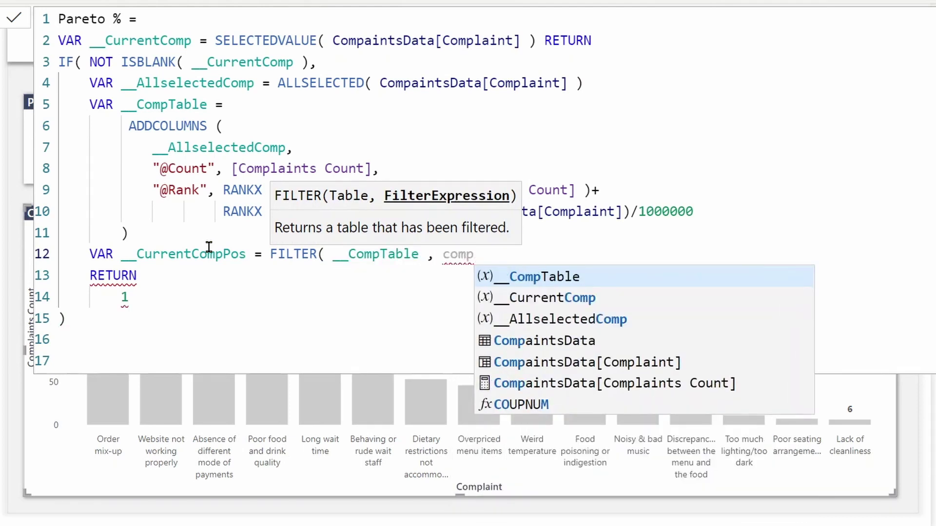
key("Down")
key("Down")
key("Down")
key("Down")
key("Tab")
type("= ")
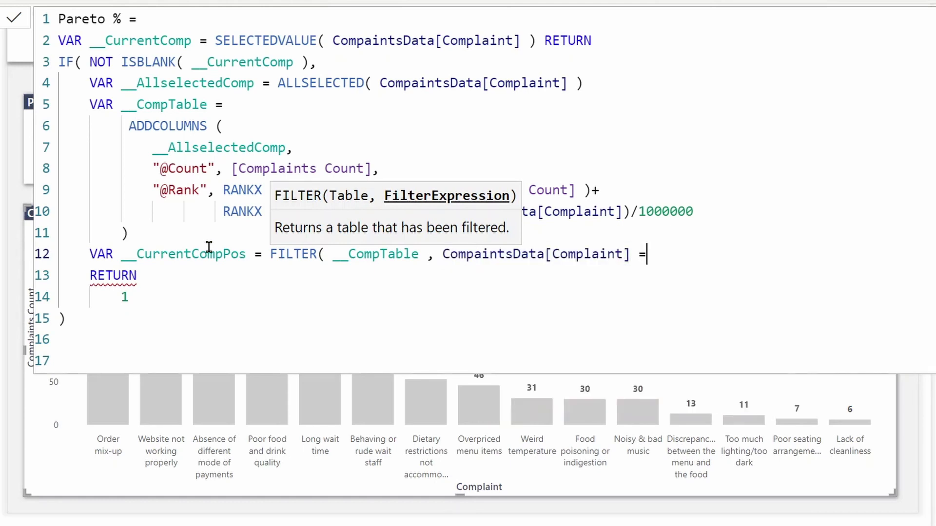
type("_")
key("Down")
key("Down")
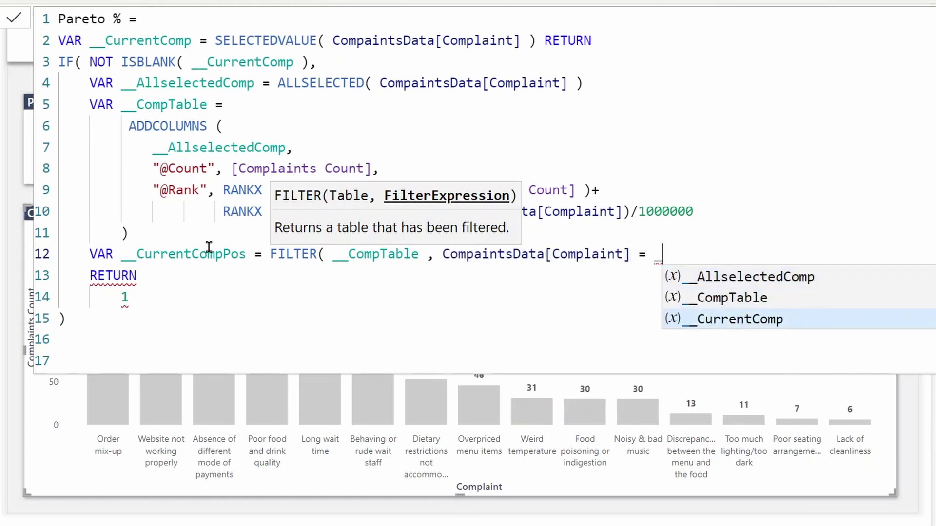
key("Tab")
type(")")
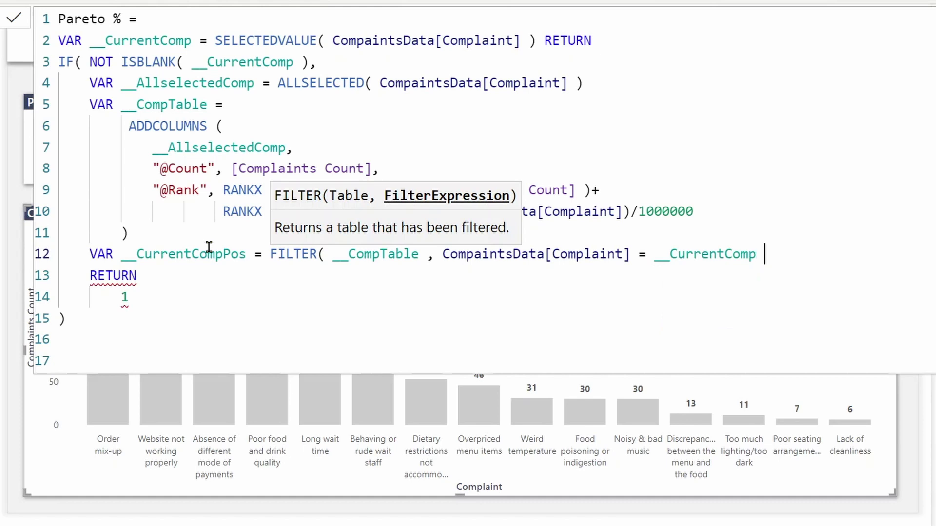
Step: Insert MAXX in front of the FILTER expression in __CurrentCompPos so that the filtered table becomes its table argument
key("ctrl+Left")
key("ctrl+Left")
key("ctrl+Left")
key("ctrl+Left")
key("ctrl+Left")
key("ctrl+Left")
key("ctrl+Left")
key("ctrl+Left")
key("ctrl+Left")
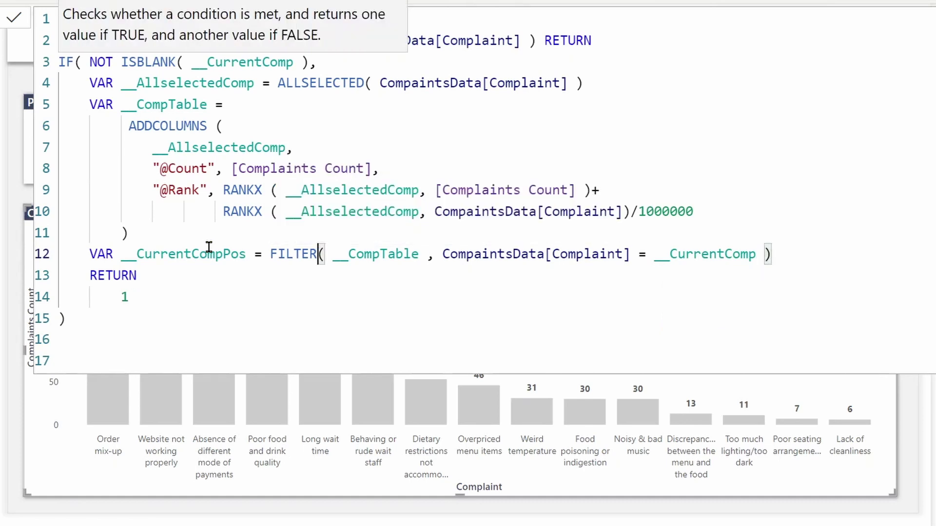
key("Left")
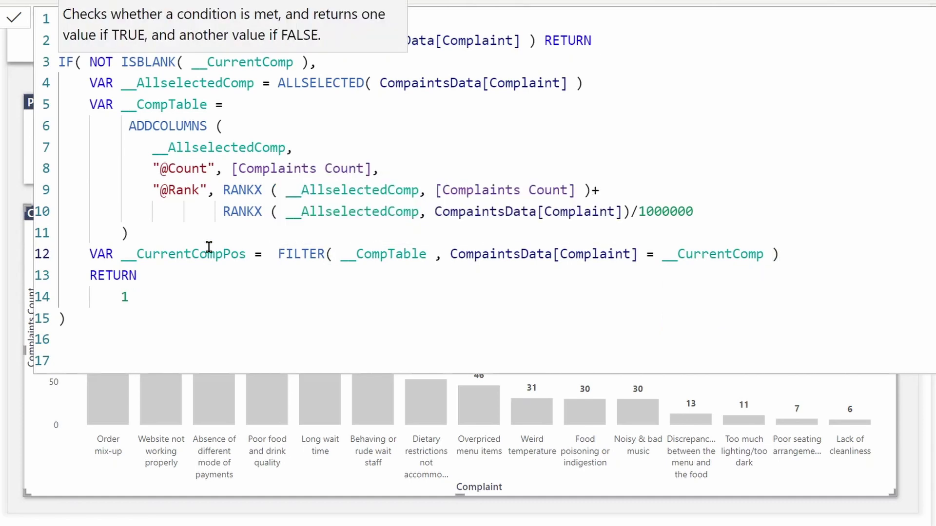
type("max")
key("Down")
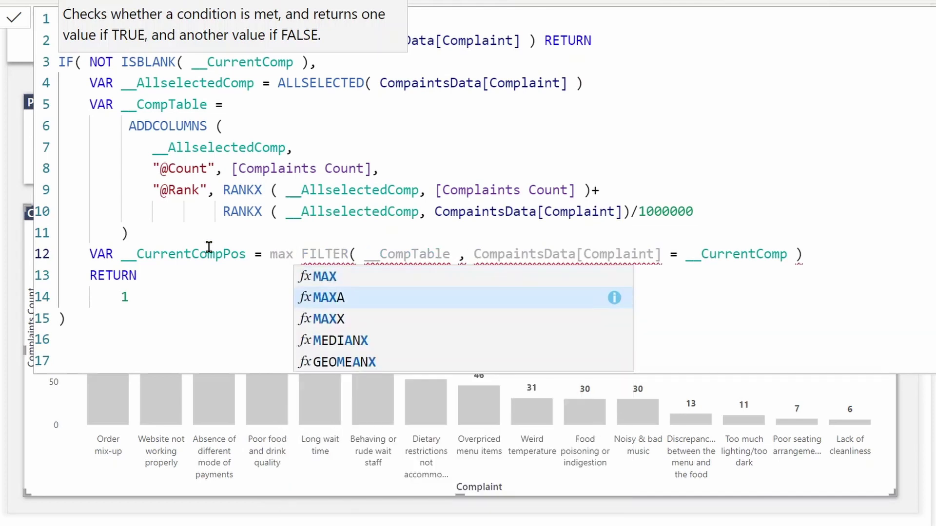
key("Down")
key("Tab")
key("End")
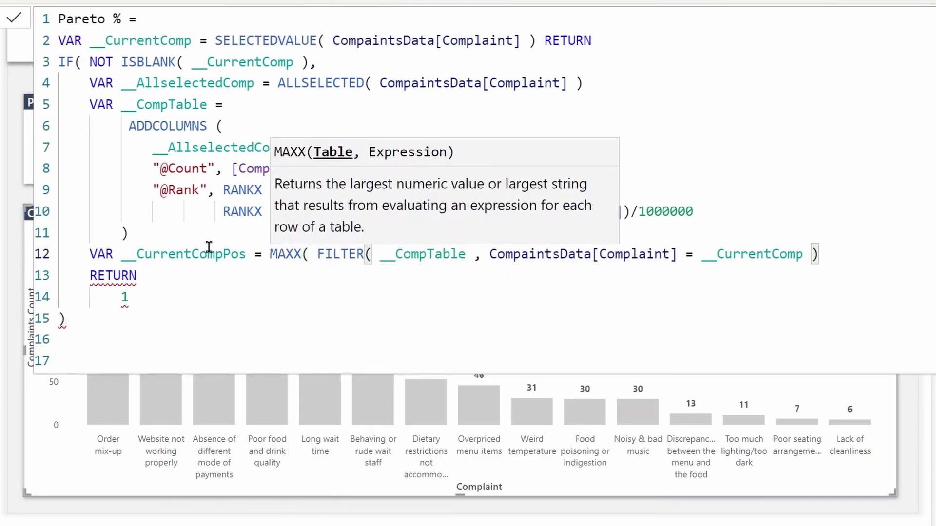
type(", ")
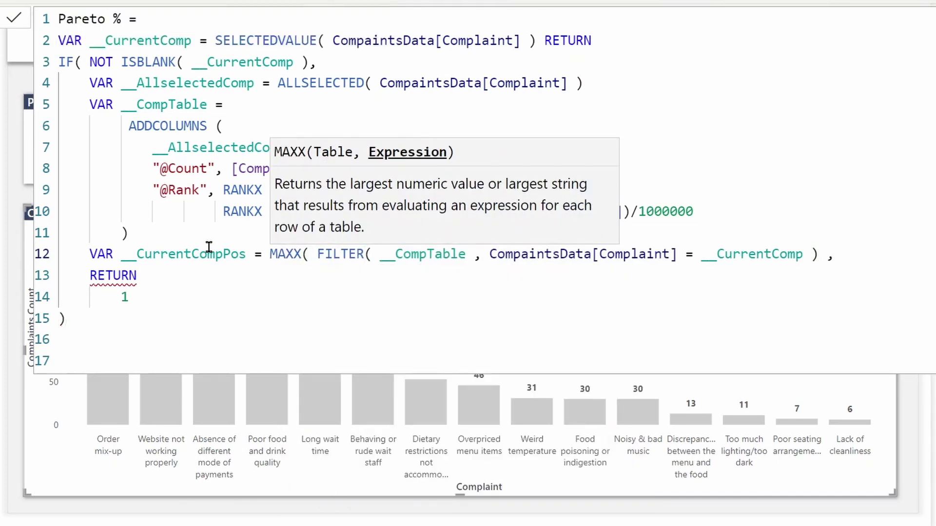
type("[")
key("Down")
key("Tab")
type(")")
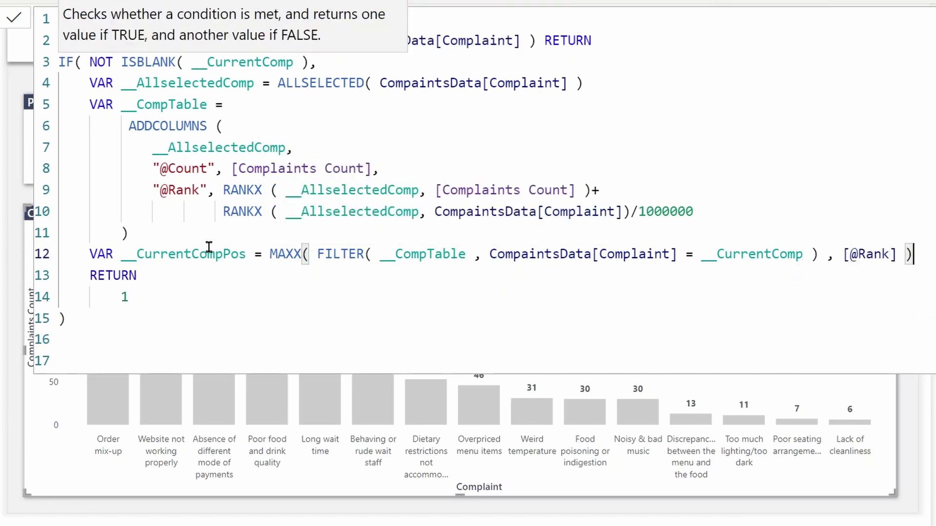
Step: Replace the returned value 1 with __CurrentCompPos and commit the "Pareto %" measure
key("Down")
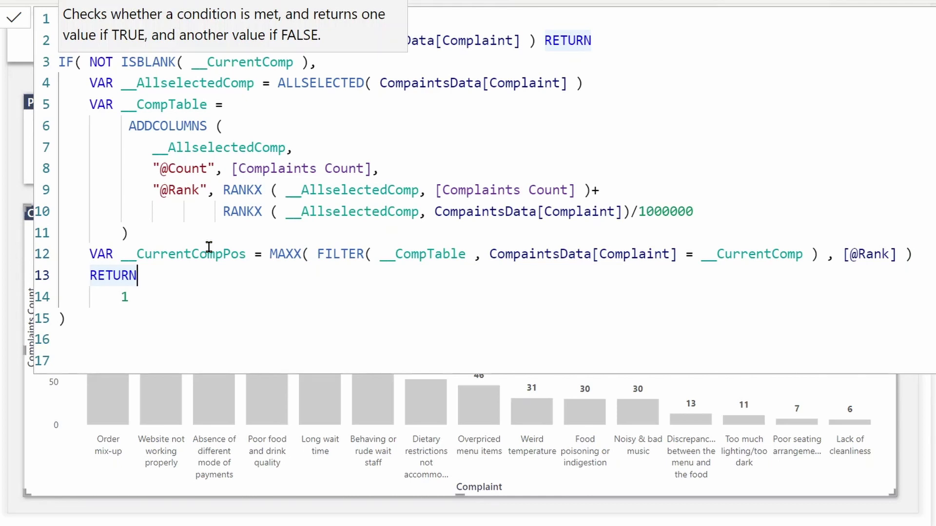
double_click(202, 254)
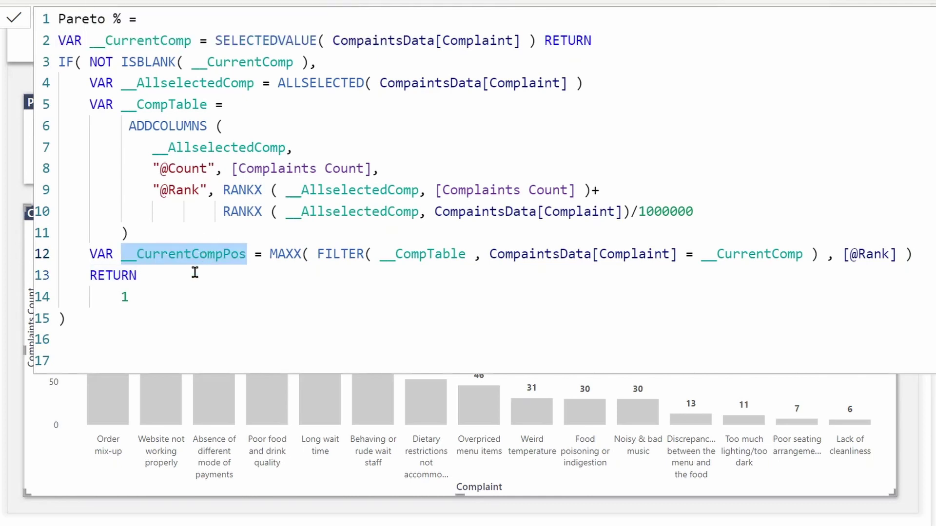
key("ctrl+c")
double_click(125, 297)
key("ctrl+v")
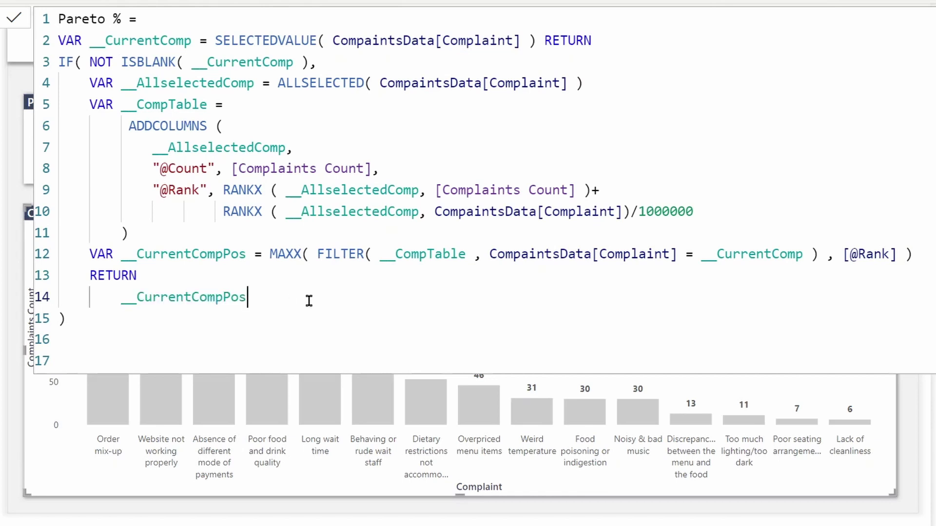
left_click(13, 18)
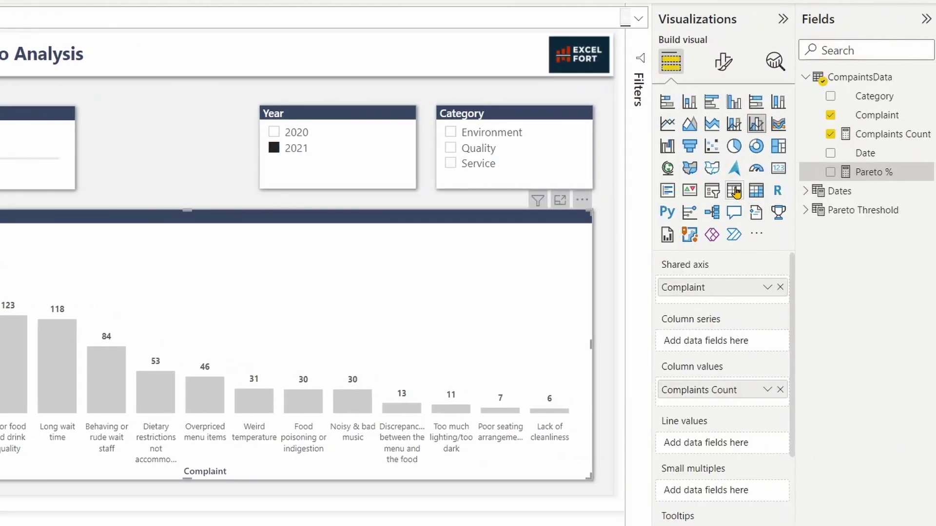
Step: Convert the complaints column chart into a table visual and add the Pareto % measure to it
left_click(735, 190)
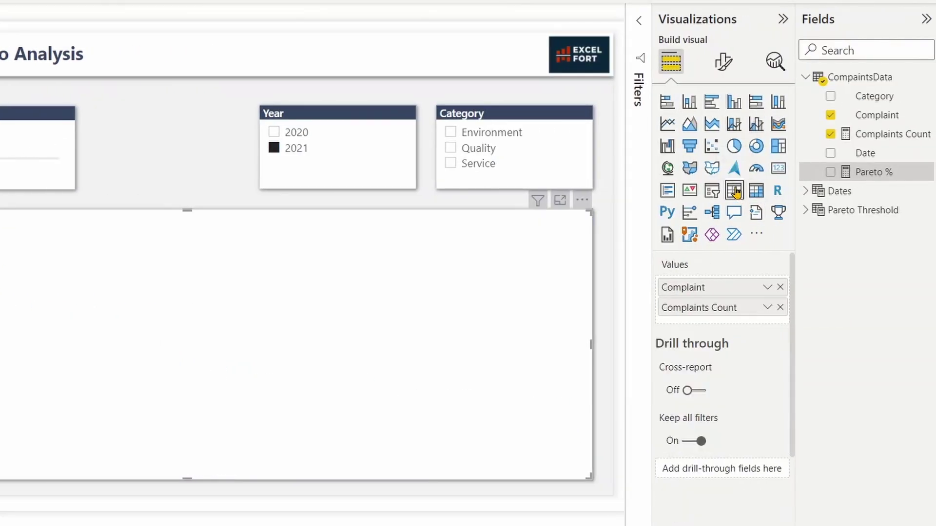
left_click_drag(865, 175, 263, 324)
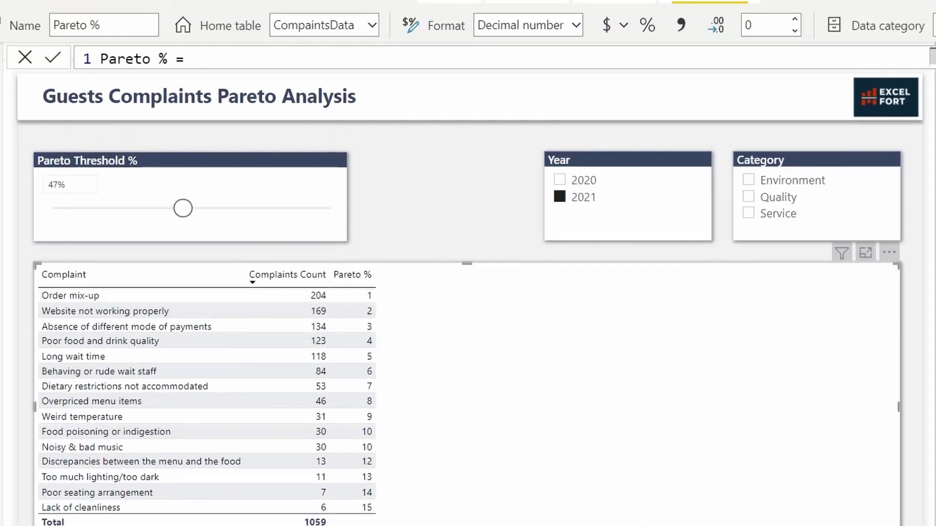
Step: Show the Pareto % measure with 6 decimal places and sort the complaints table by Pareto %
double_click(764, 18)
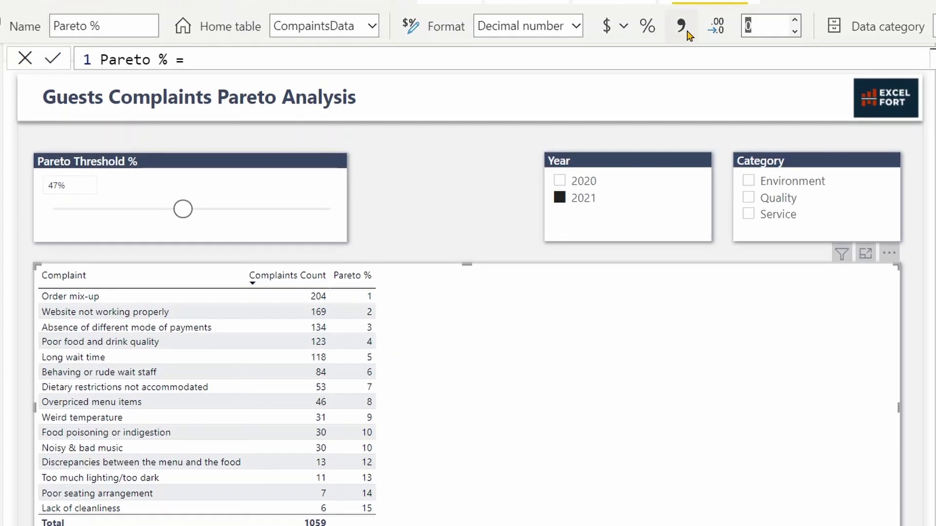
type("6")
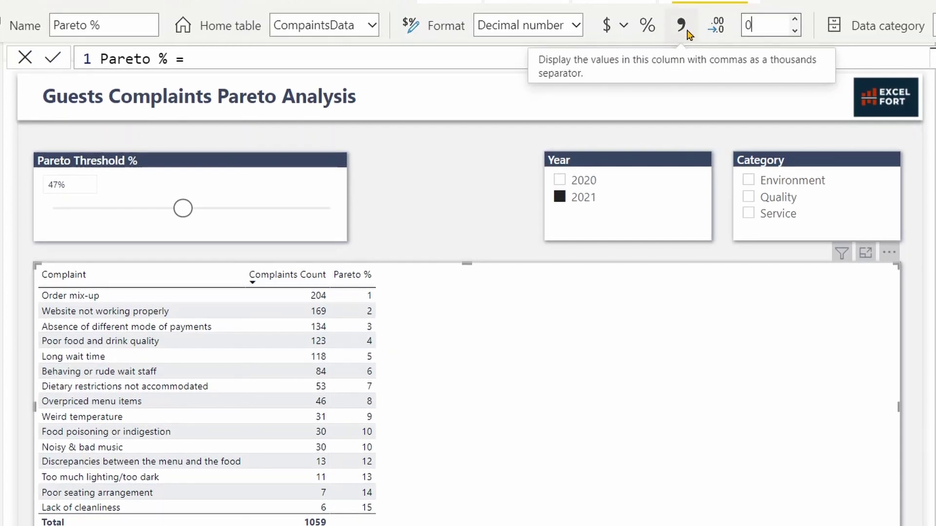
left_click(605, 301)
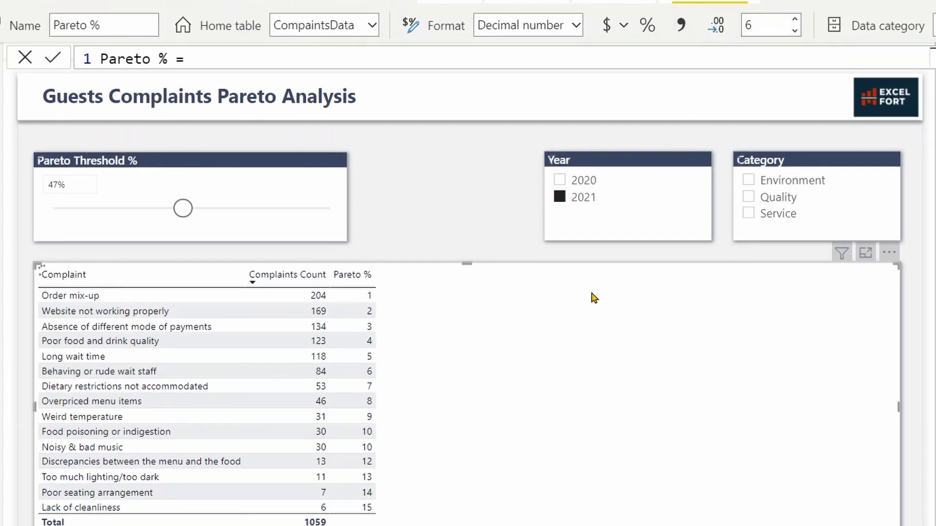
left_click(368, 281)
left_click(368, 281)
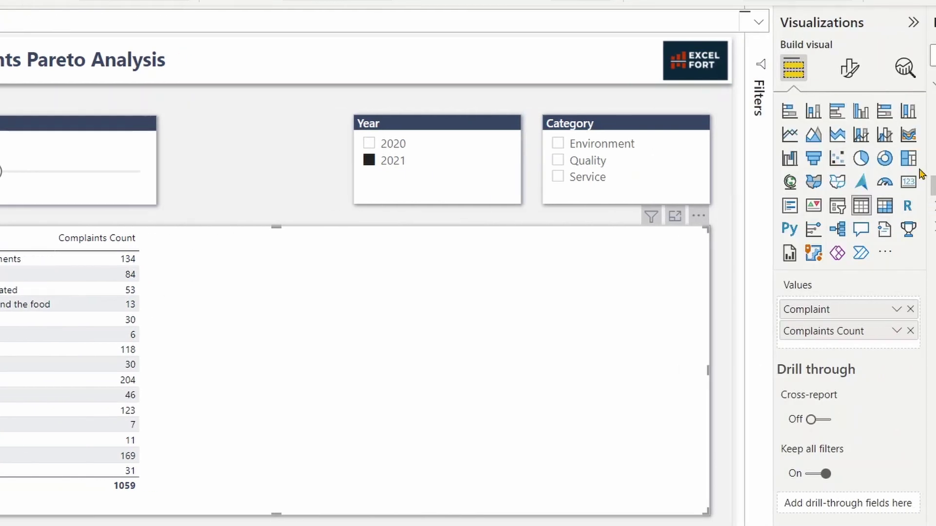
Step: Convert the complaints table into a line and clustered column chart and make more room for the formula editor
left_click(885, 135)
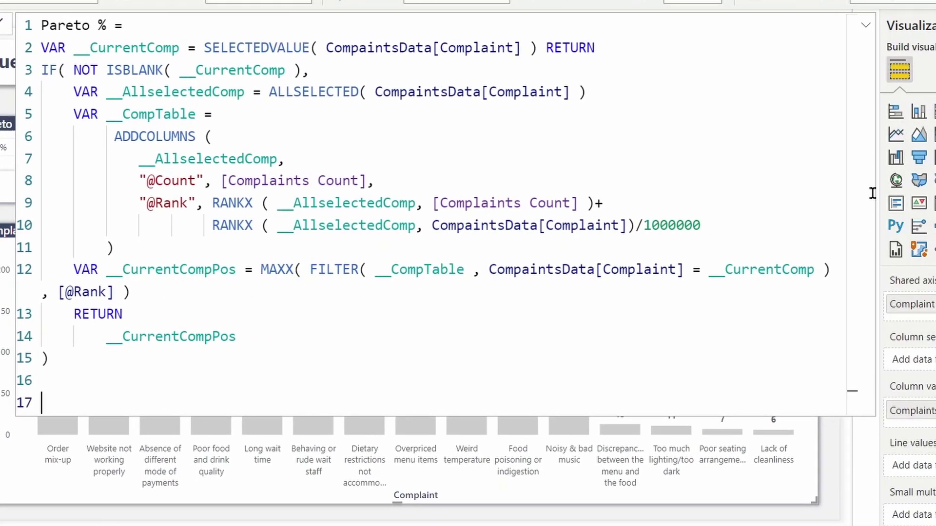
left_click(919, 31)
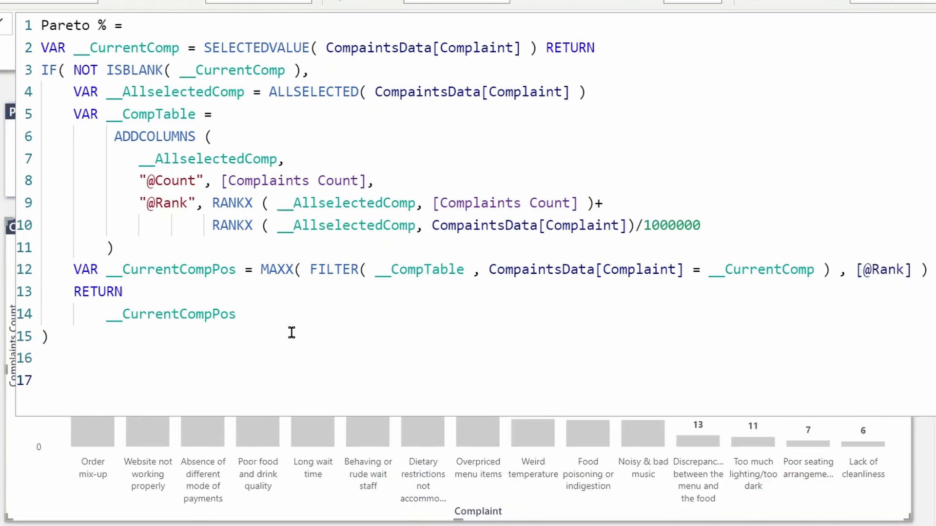
Step: Declare a new variable __CumComCount on the line below __CurrentCompPos in the Pareto % measure
left_click(928, 269)
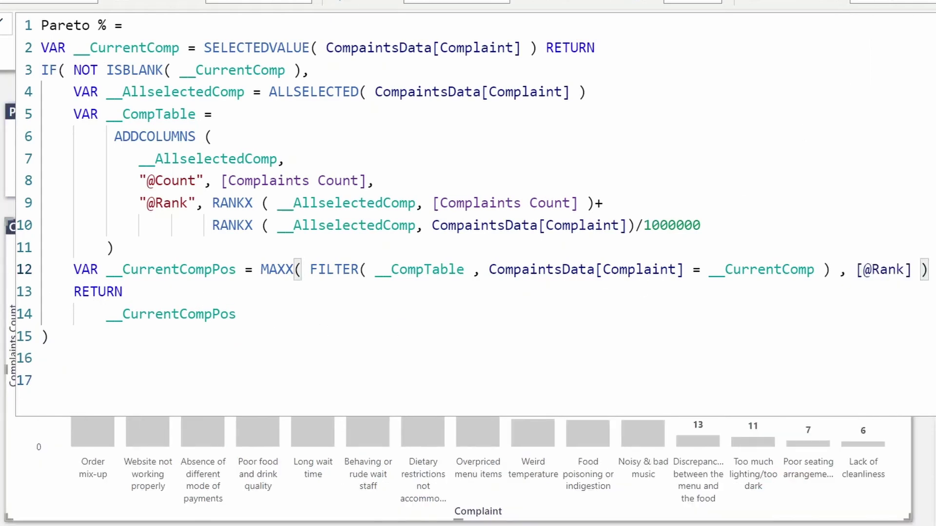
key("Return")
type("VAR __")
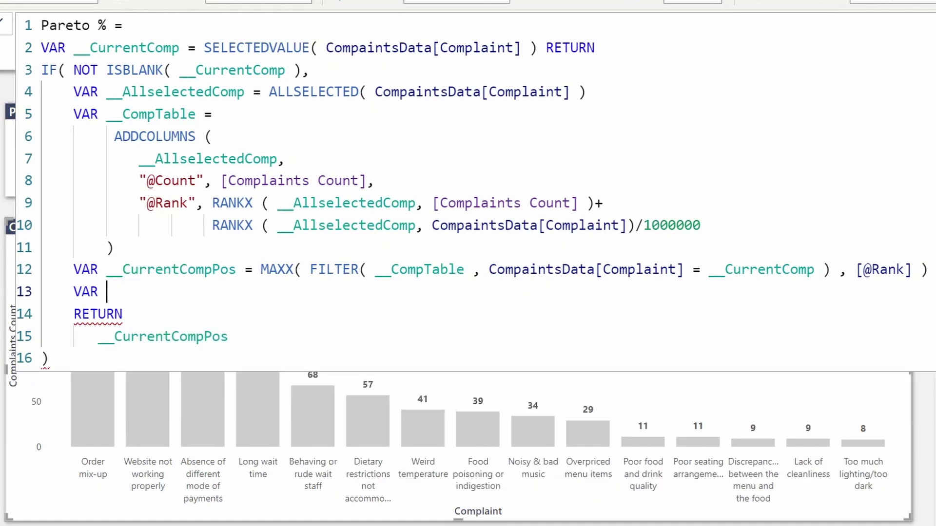
type("__Cum")
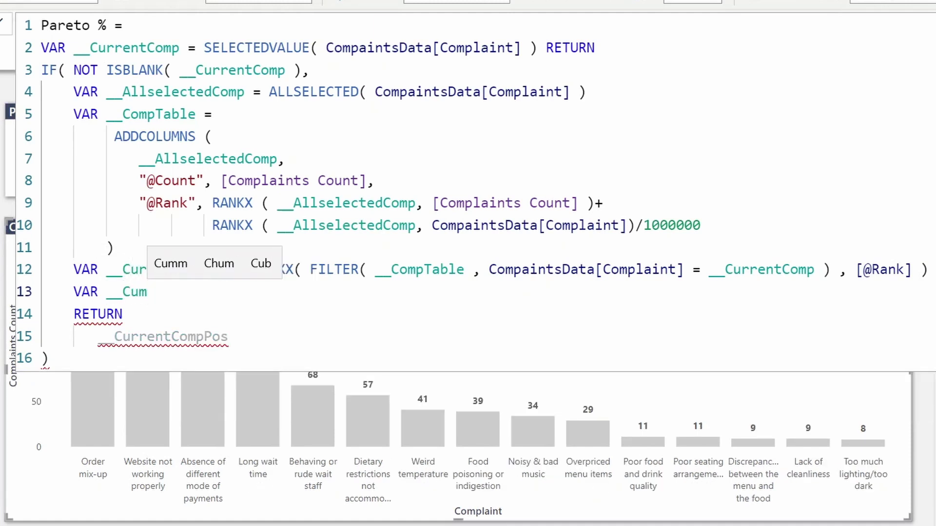
type("ComCount")
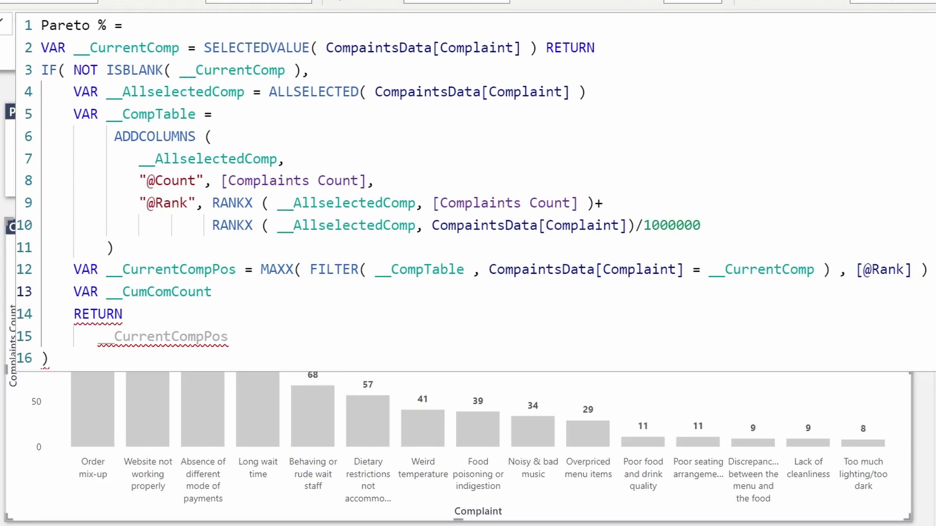
type(" = ")
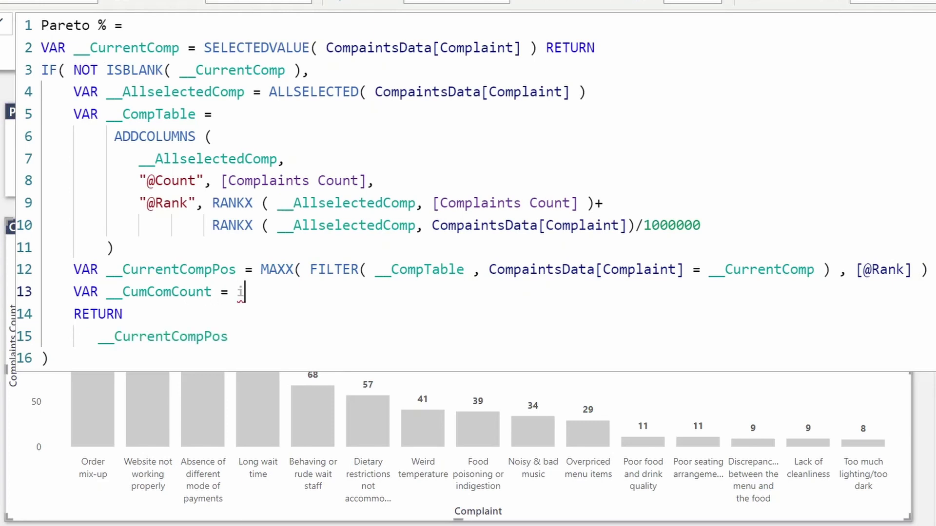
type("filt")
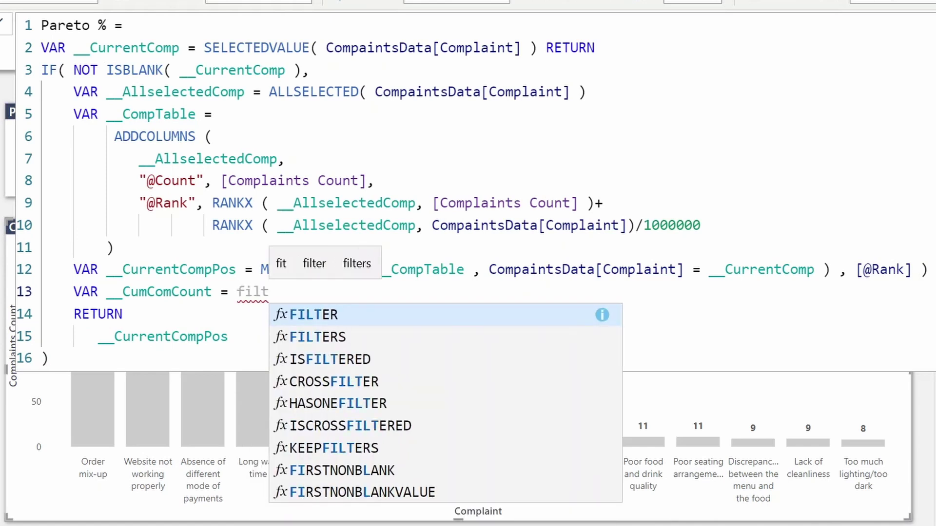
key("Tab")
type("__CompTable ")
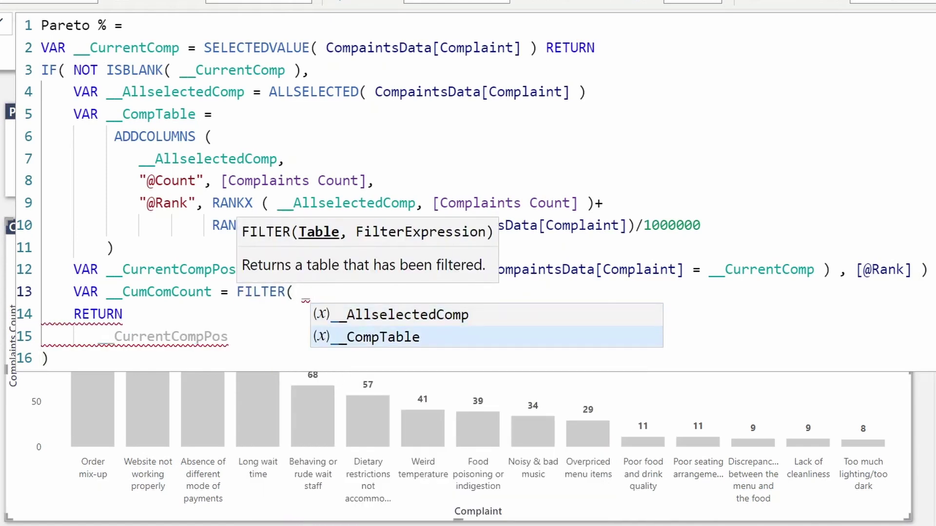
type(" , [@")
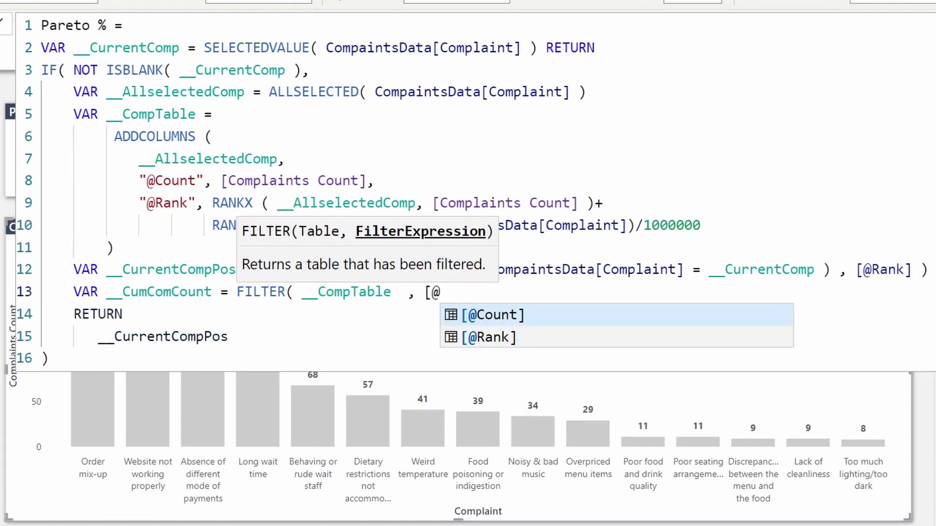
key("Down")
key("Tab")
type("<= curr")
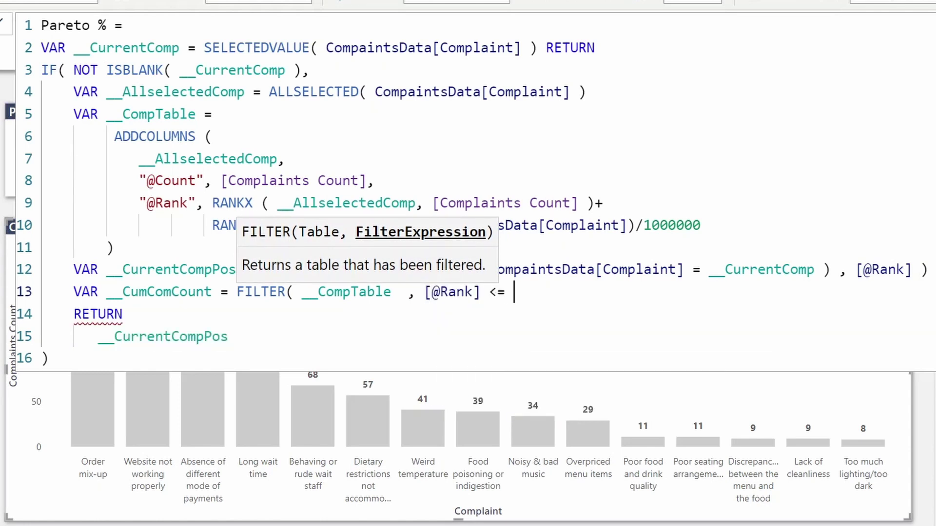
key("Down")
key("Down")
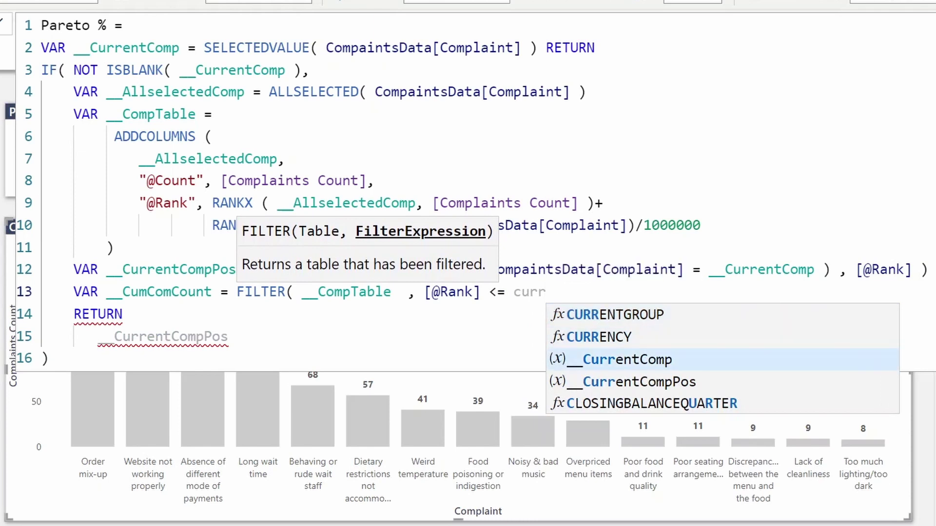
key("Down")
key("Tab")
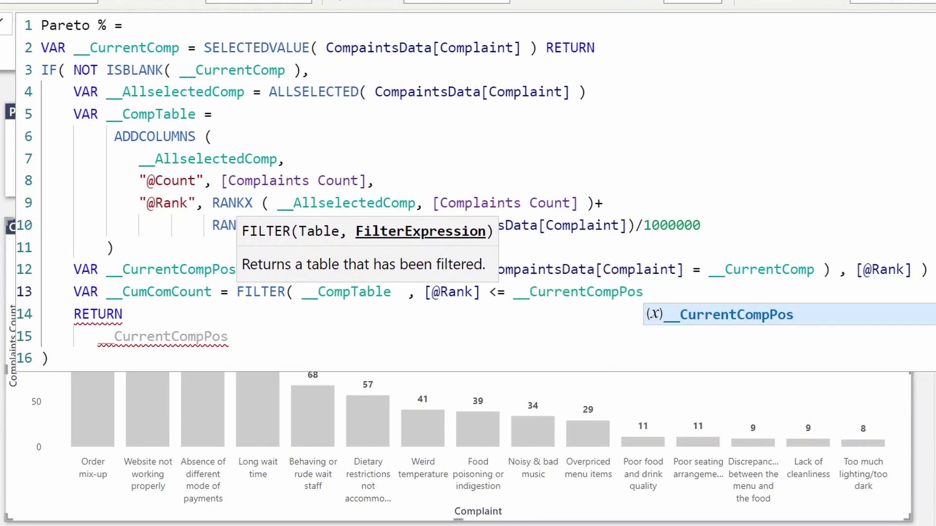
type(")")
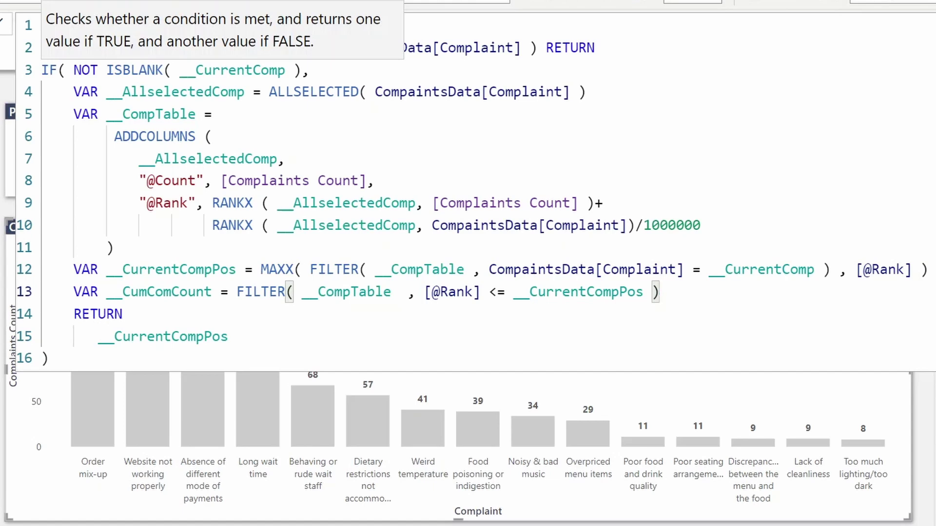
Step: Insert SUMX in front of the FILTER in __CumComCount so that the filtered table becomes its table argument
key("ctrl+Left")
key("ctrl+Left")
key("ctrl+Left")
key("ctrl+Left")
key("ctrl+Left")
key("ctrl+Left")
key("ctrl+Left")
key("ctrl+Left")
key("ctrl+Left")
key("Left")
type("sumx(")
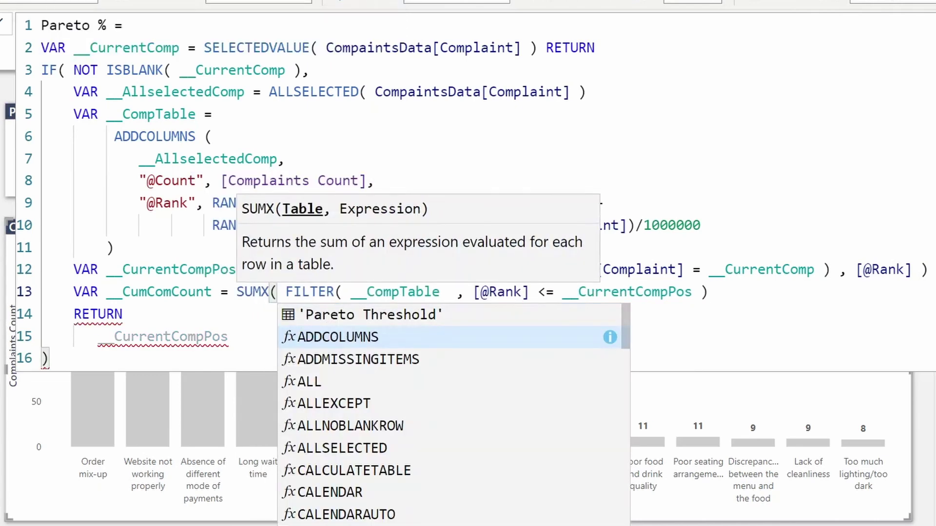
key("End")
type(",")
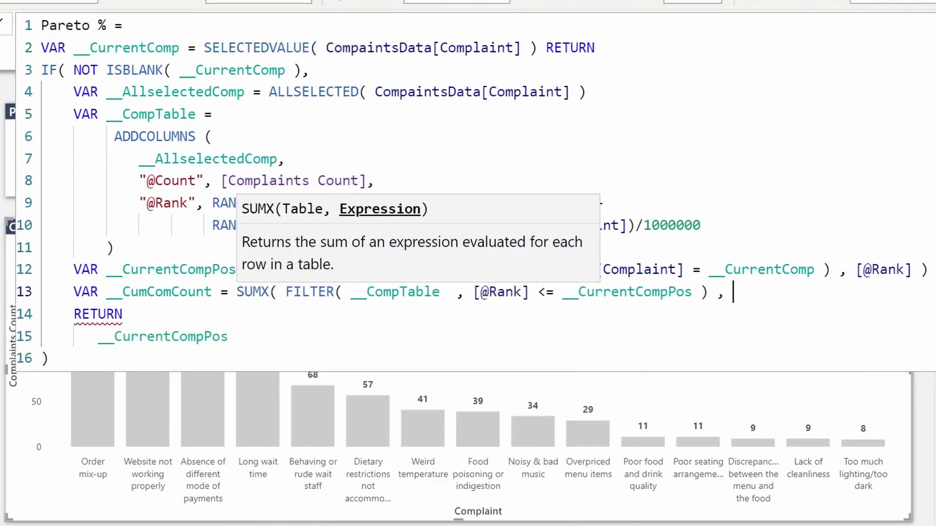
type(" [")
key("Tab")
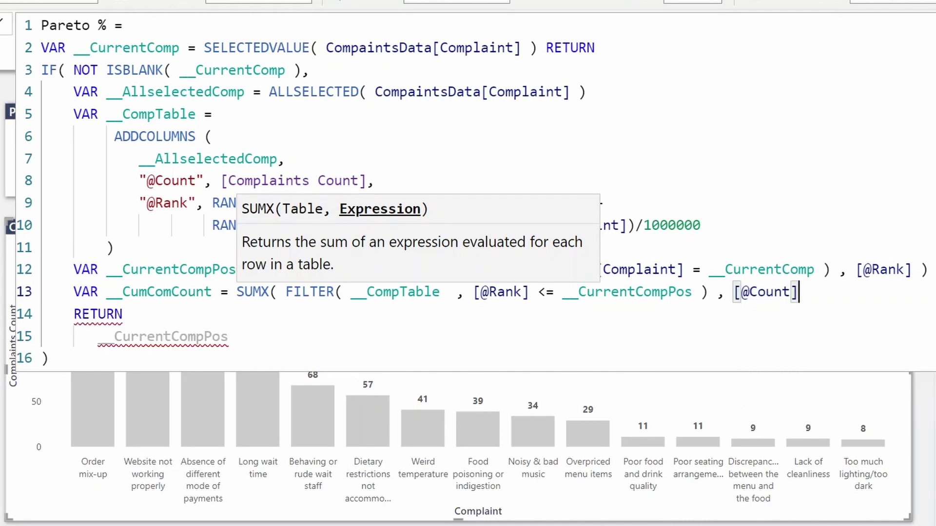
type(")")
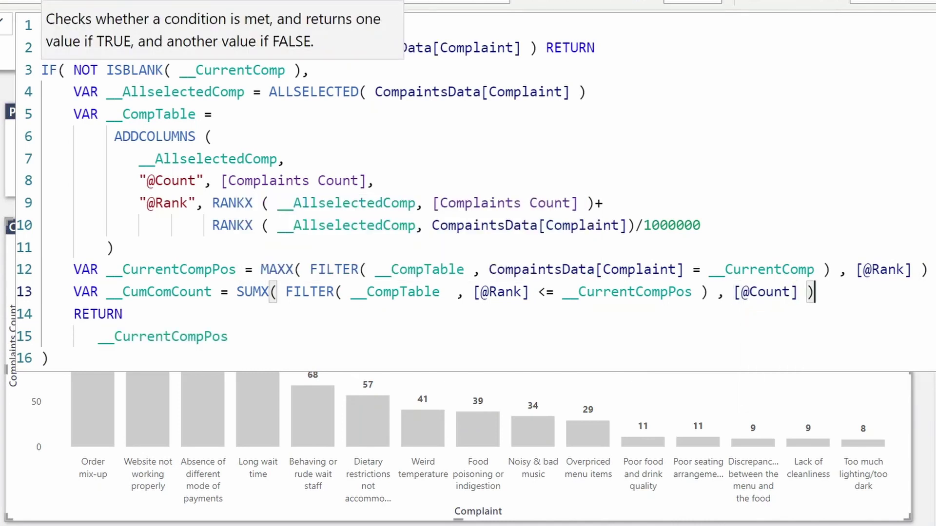
Step: Declare a variable __TotalCumCount on a new line below __CumComCount
key("Return")
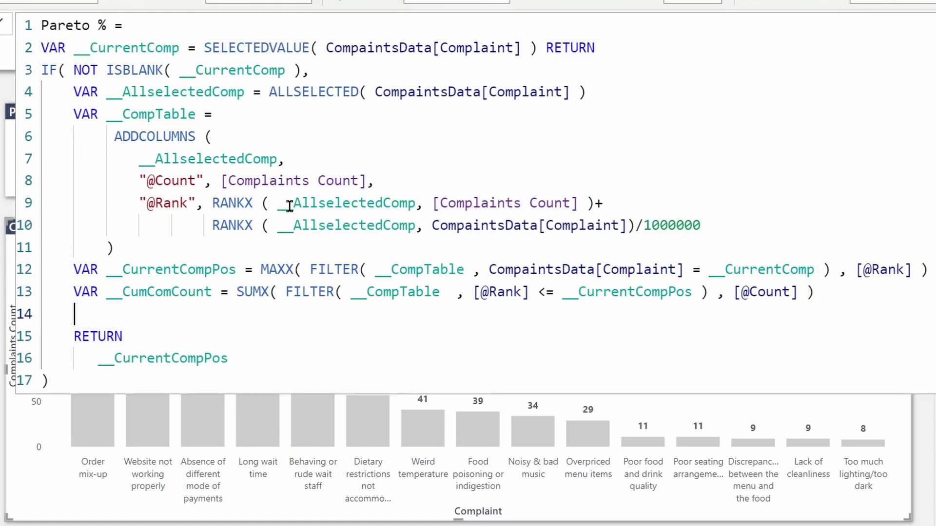
type("VAR ")
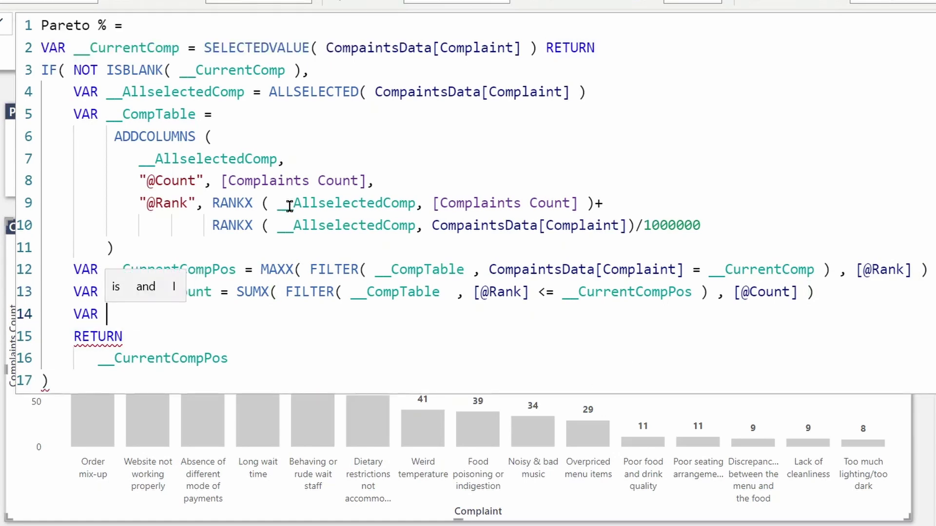
type("__")
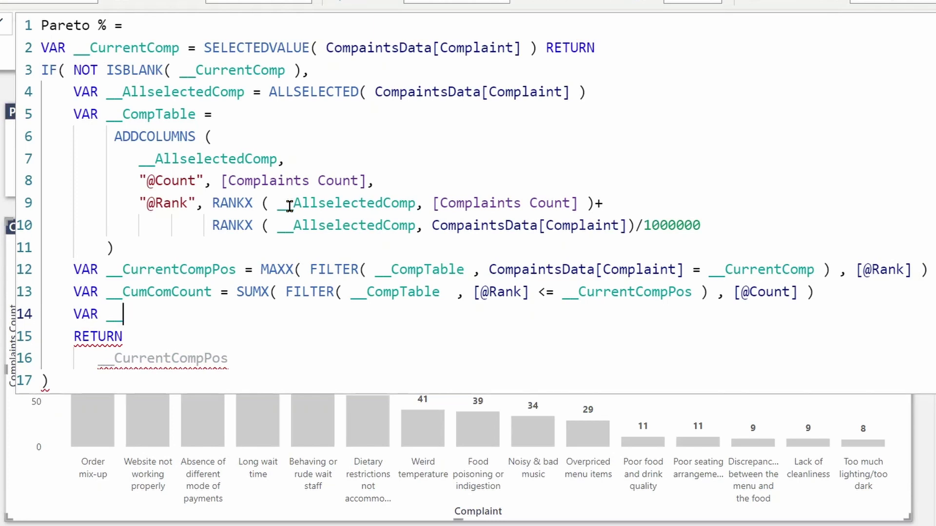
type("Total")
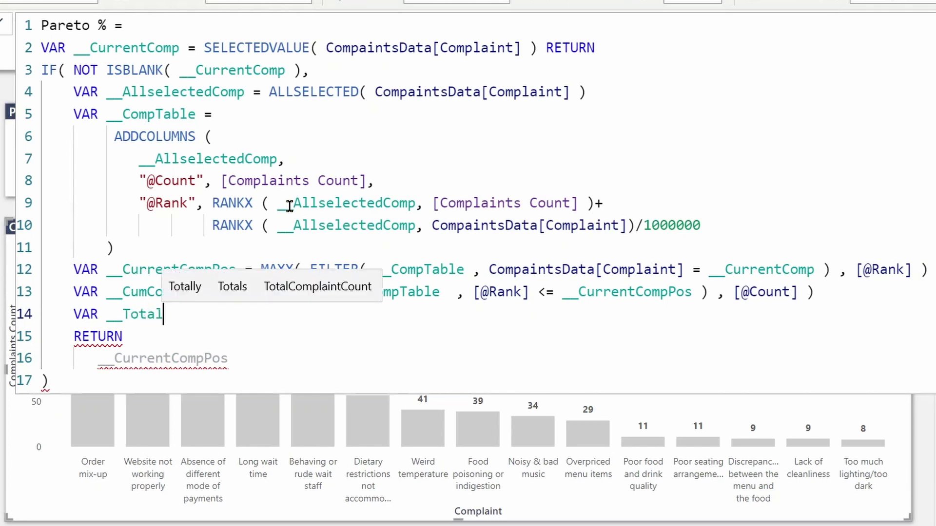
type("CumCount = ")
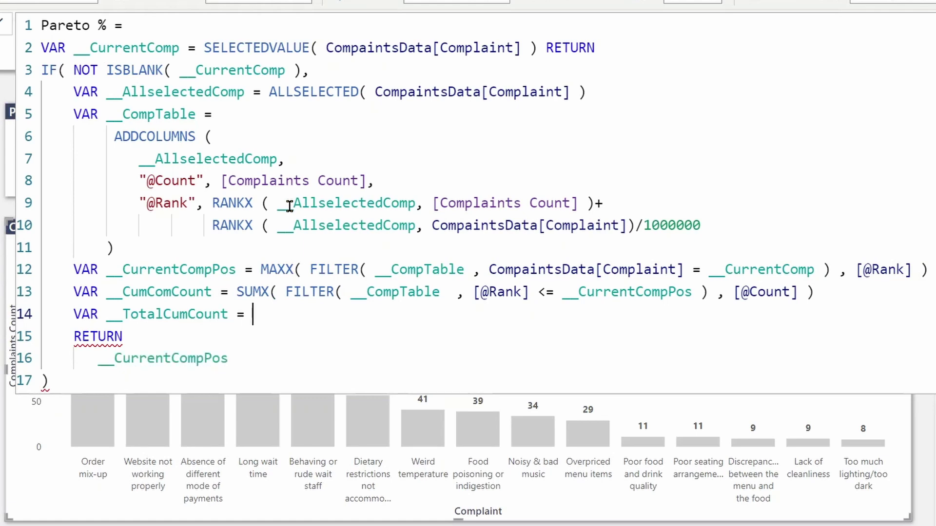
Step: Define __TotalCumCount as CALCULATE( [Complaints Count] , __AllselectedComp )
type("calc")
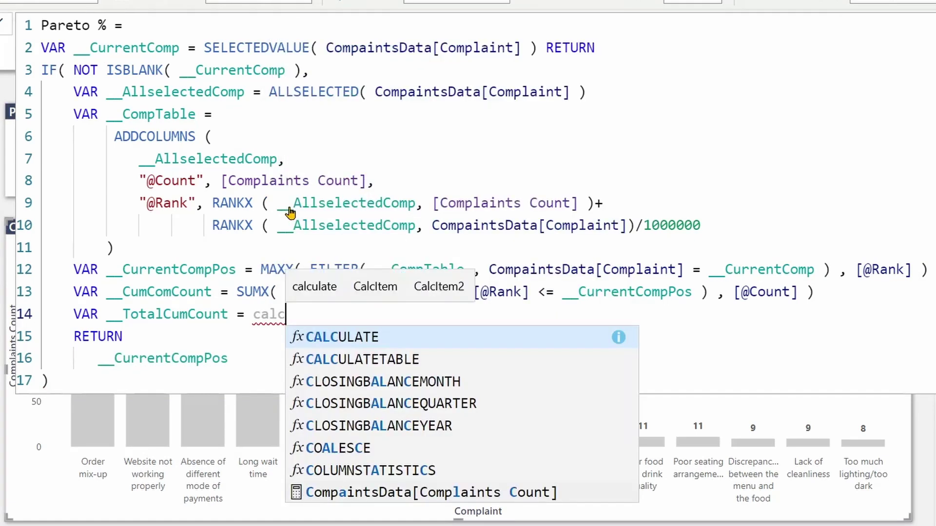
key("Tab")
type("[to")
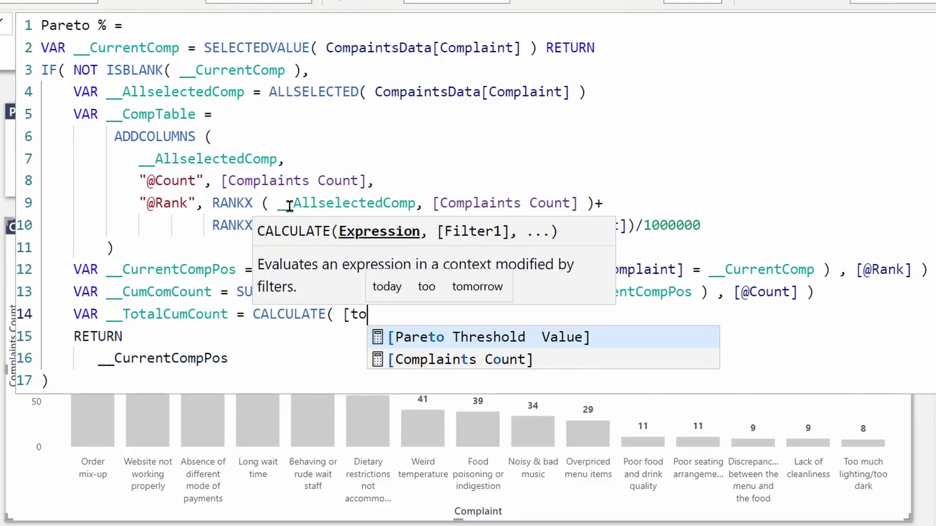
key("Down")
key("Tab")
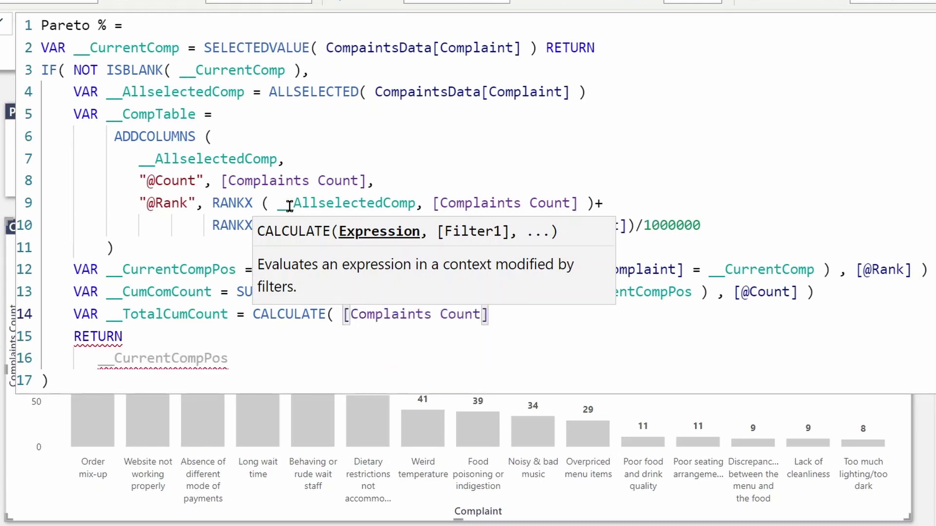
type(", ")
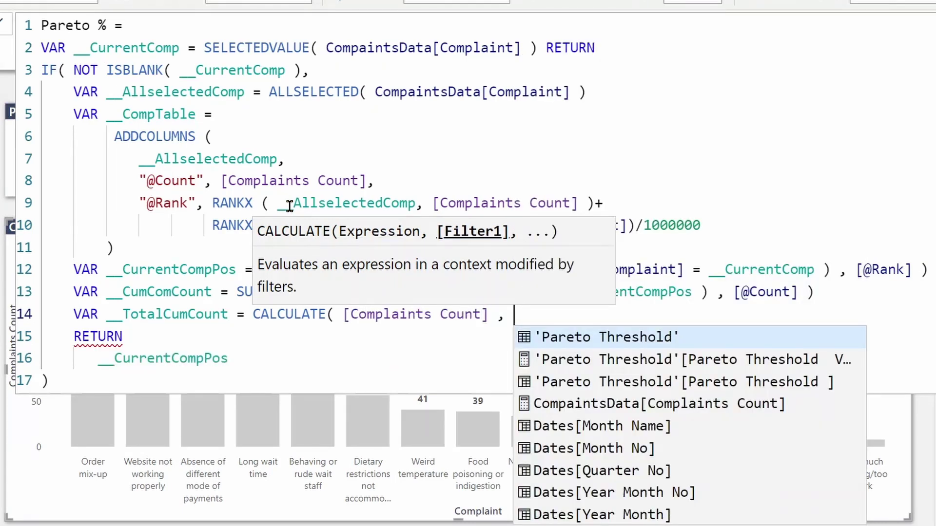
type("__AllselectedComp ")
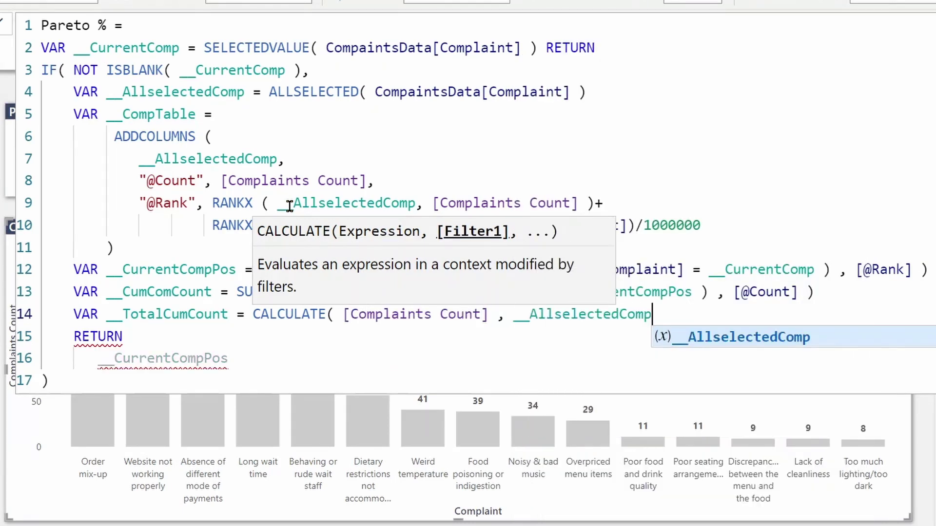
type(")")
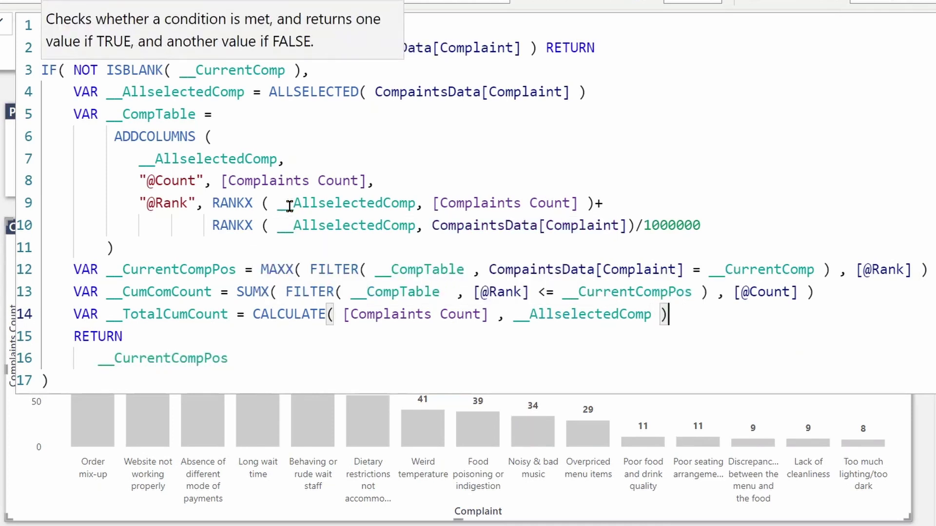
Step: Declare a variable __Result on a new line below __TotalCumCount and begin its definition with DIVIDE
key("Return")
type("var")
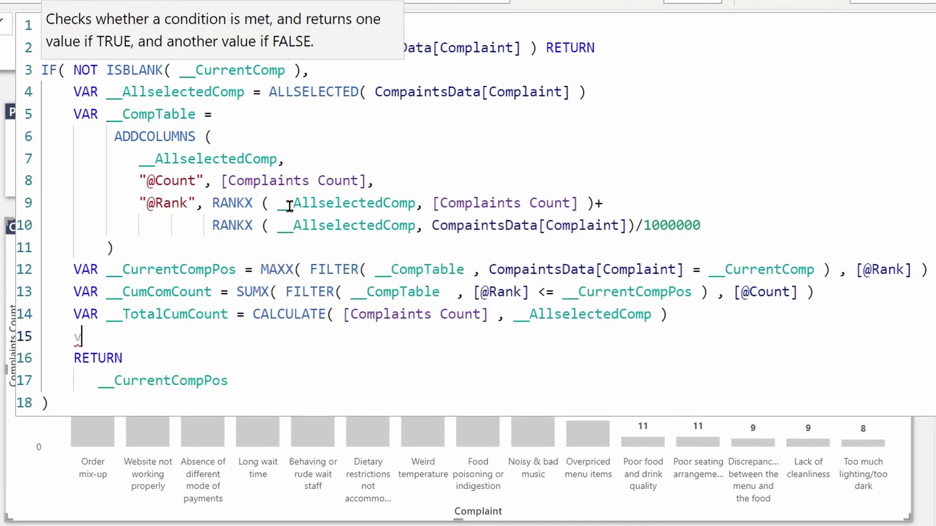
key("BackSpace")
key("BackSpace")
key("BackSpace")
type("VAR")
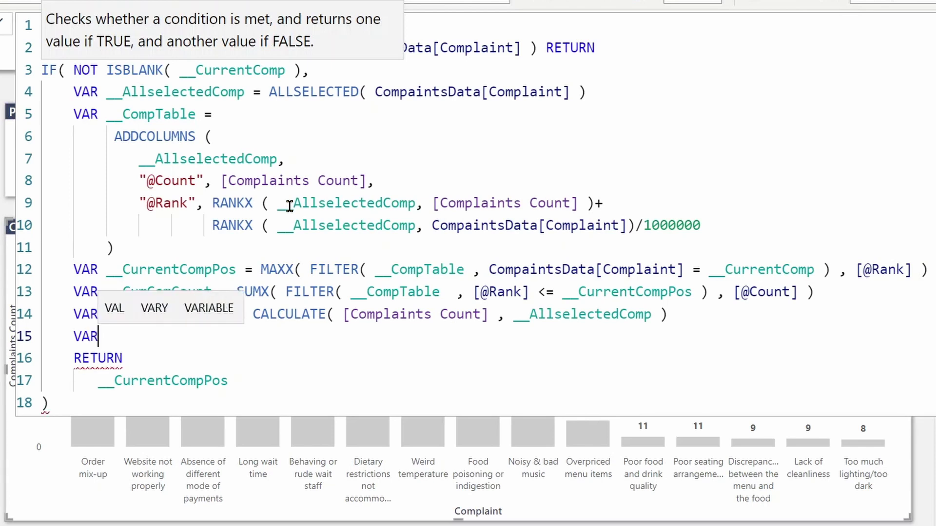
type(" __")
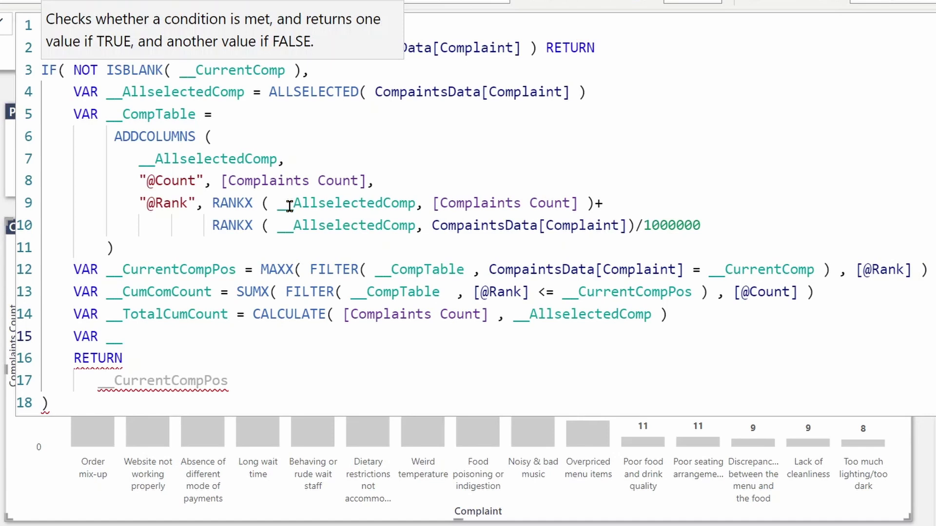
type("rE")
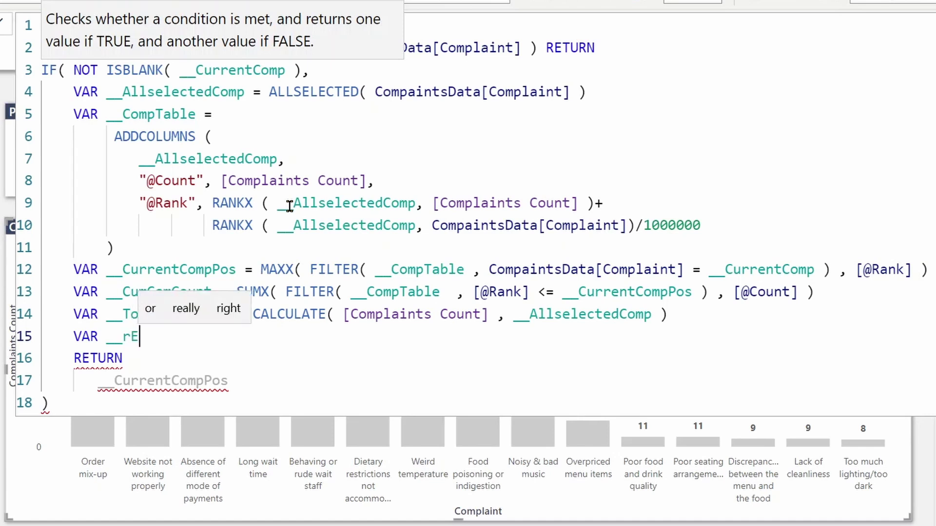
key("BackSpace")
type("Res")
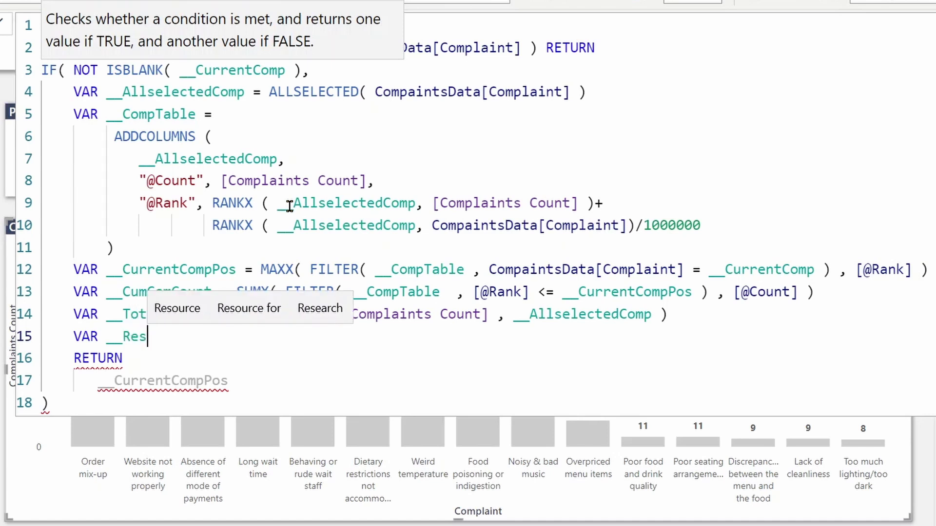
type("ult = DIVIDE( ")
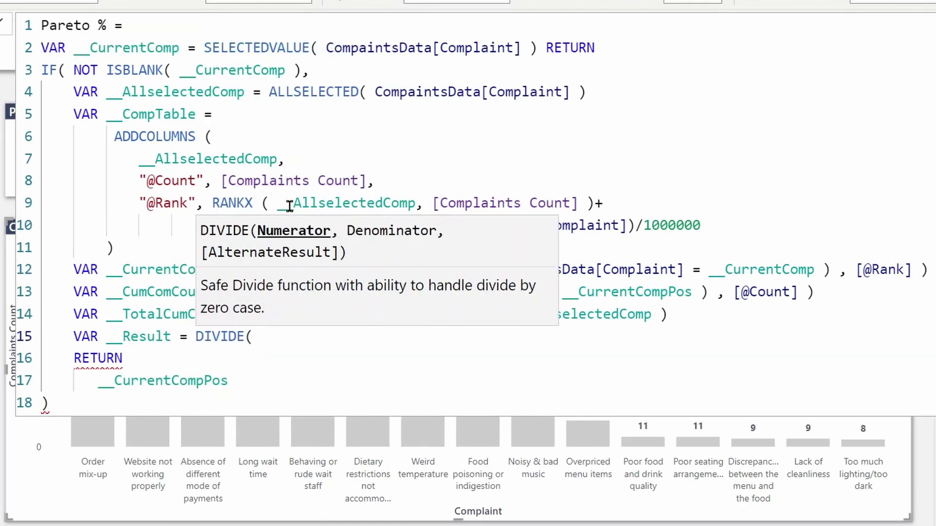
Step: Give DIVIDE the numerator __CumComCount and the denominator __TotalCumCount, and close the function
type("__")
key("Down")
key("Down")
key("Tab")
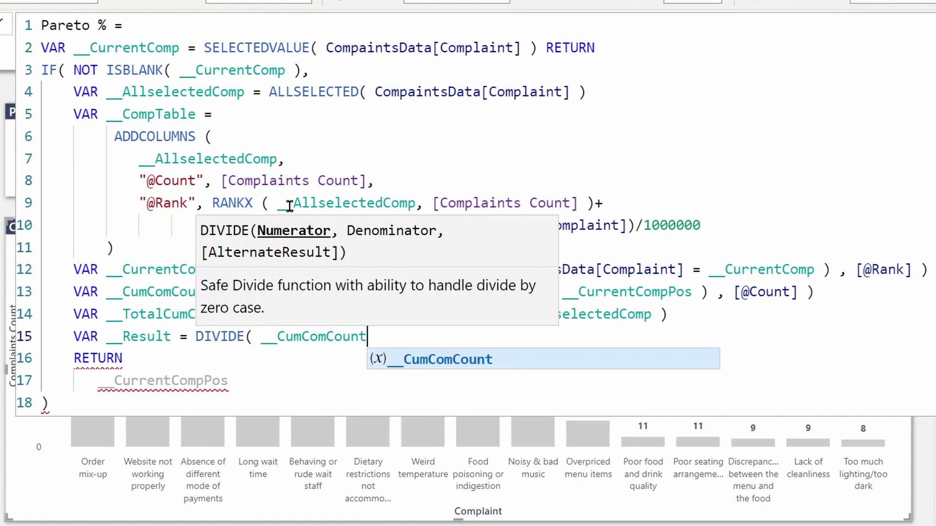
type(", __")
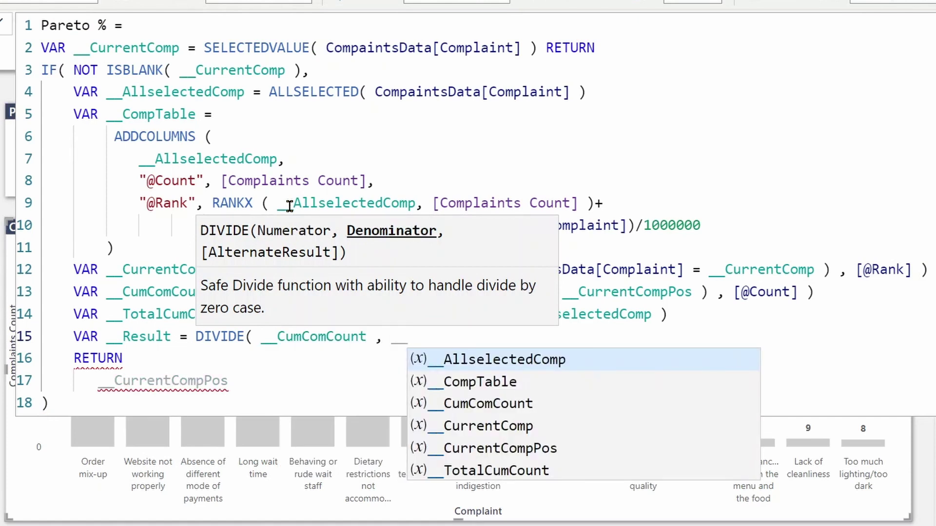
key("Down")
key("Down")
key("Down")
key("Down")
key("Down")
key("Tab")
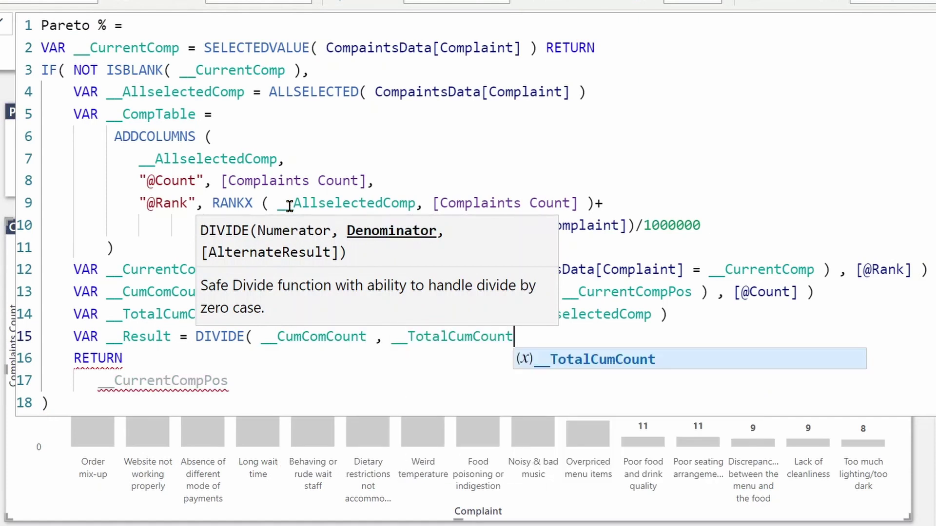
type(")")
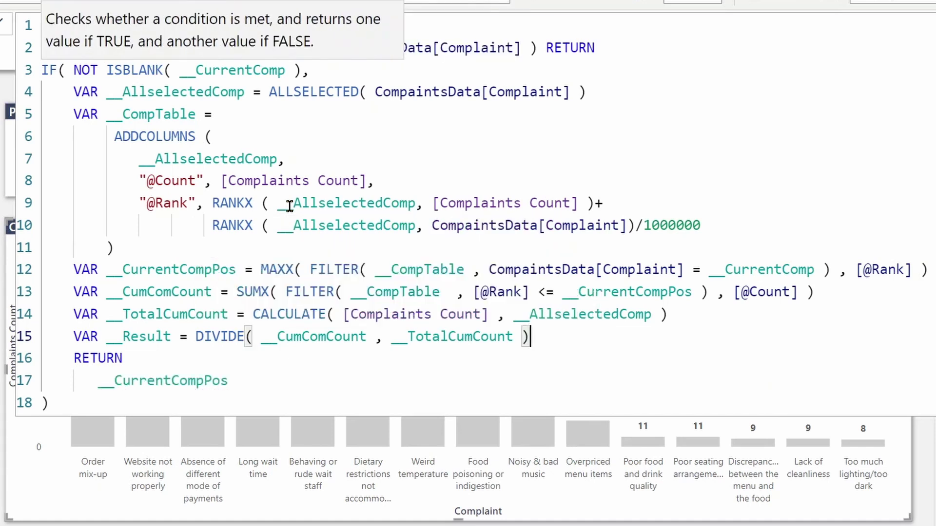
Step: Replace __CurrentCompPos after the inner RETURN with __Result
key("Down")
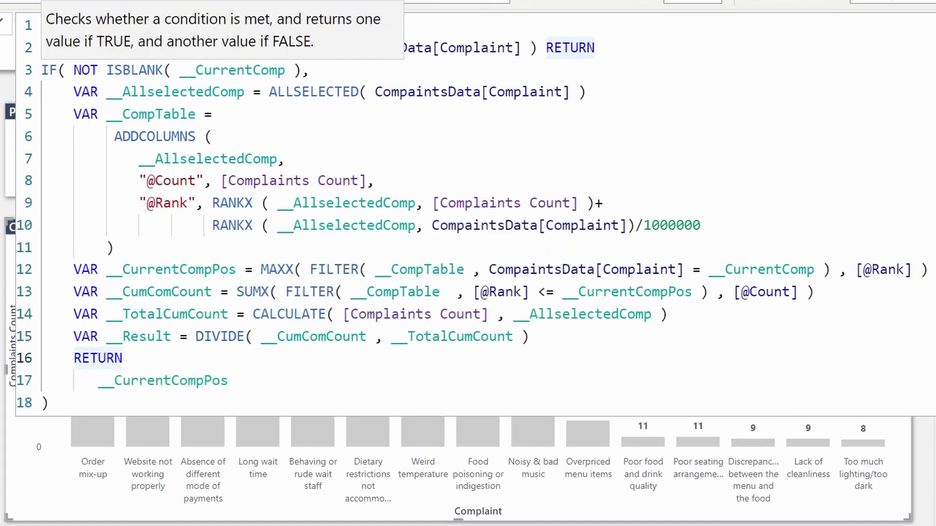
left_click(158, 337)
double_click(158, 336)
key("ctrl+c")
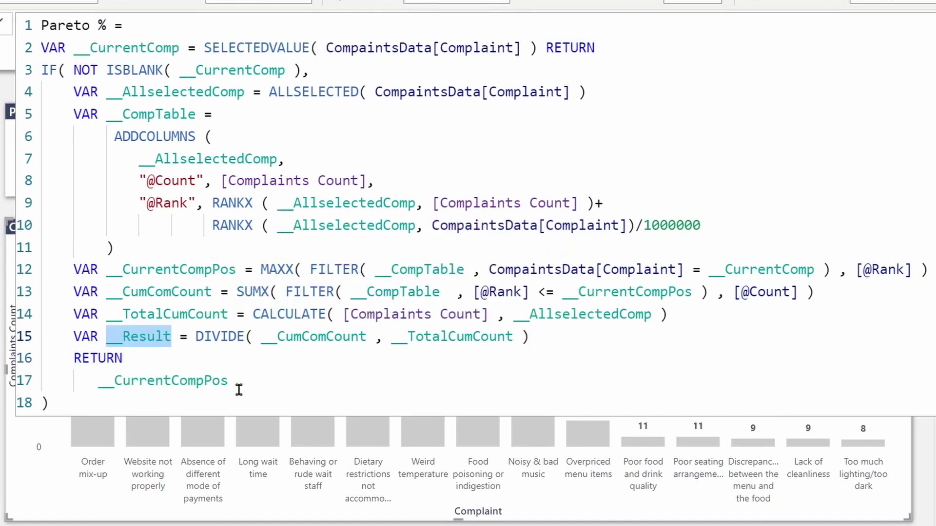
left_click_drag(228, 380, 115, 380)
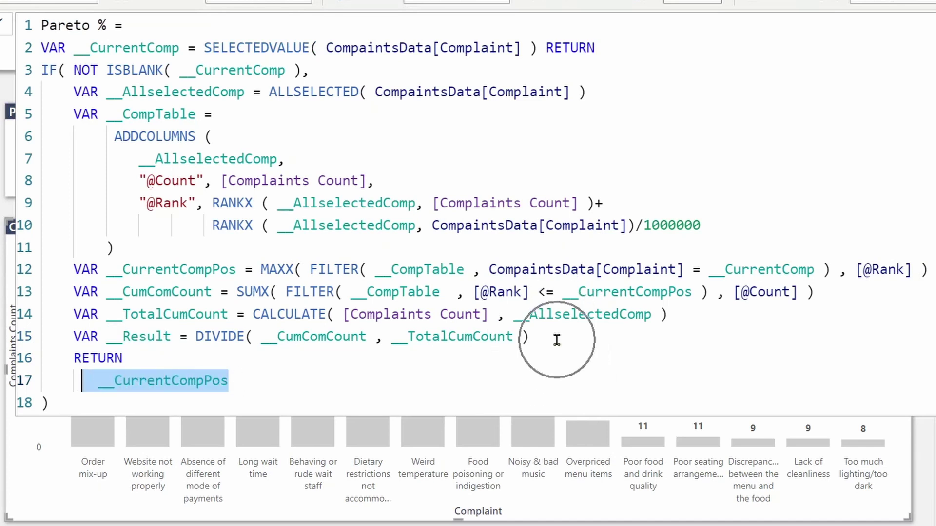
key("ctrl+v")
key("ctrl+End")
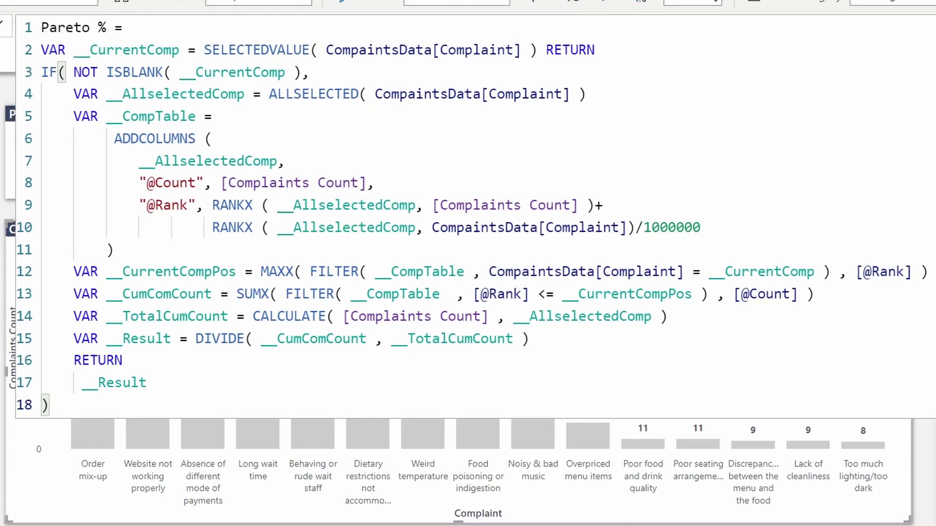
Step: Format the Pareto % measure as a percentage and add it to the complaints chart as line values
left_click(572, 27)
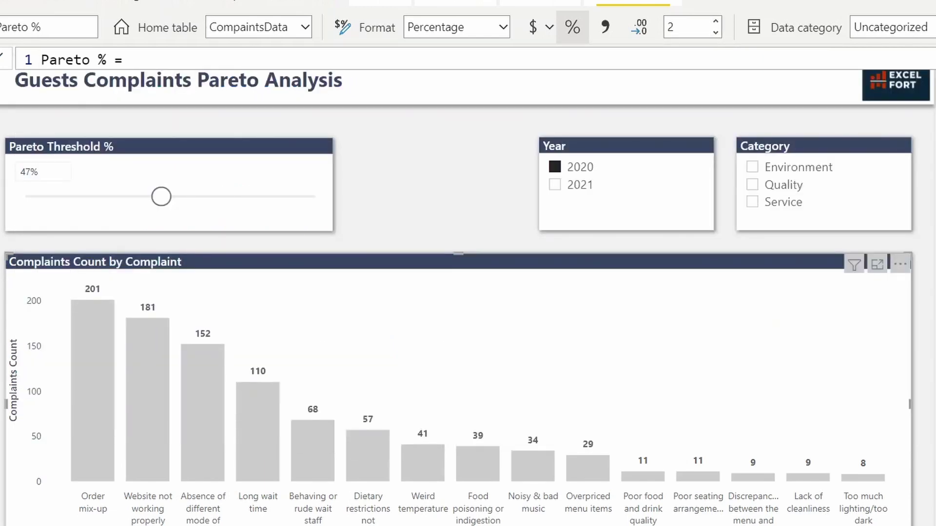
mouse_move(933, 516)
left_mouse_down()
mouse_move(935, 502)
mouse_move(877, 500)
left_mouse_up()
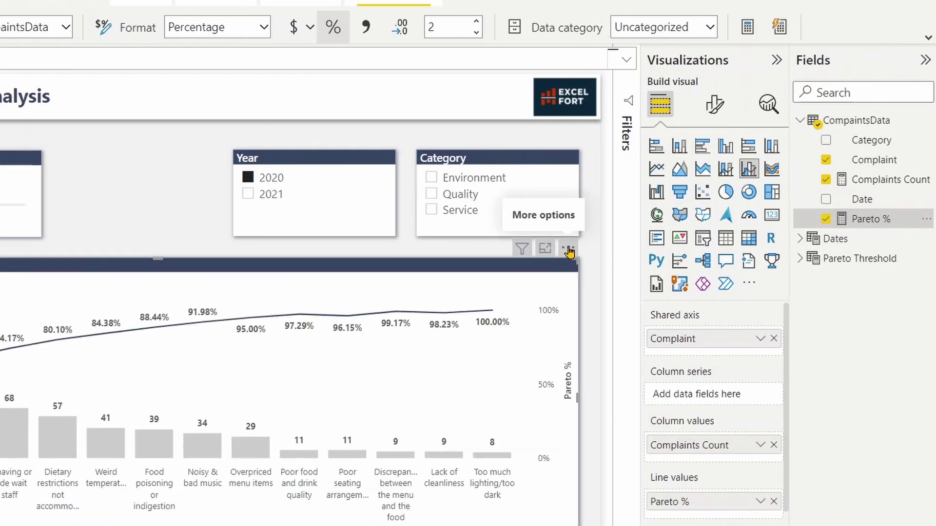
Step: Sort the complaints chart's axis by Pareto % in ascending order
left_click(568, 251)
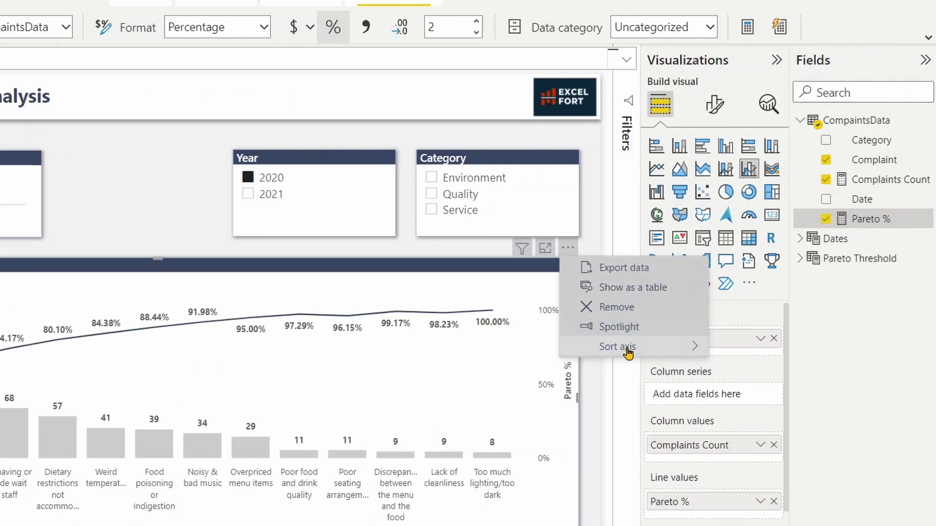
mouse_move(627, 350)
left_click(803, 391)
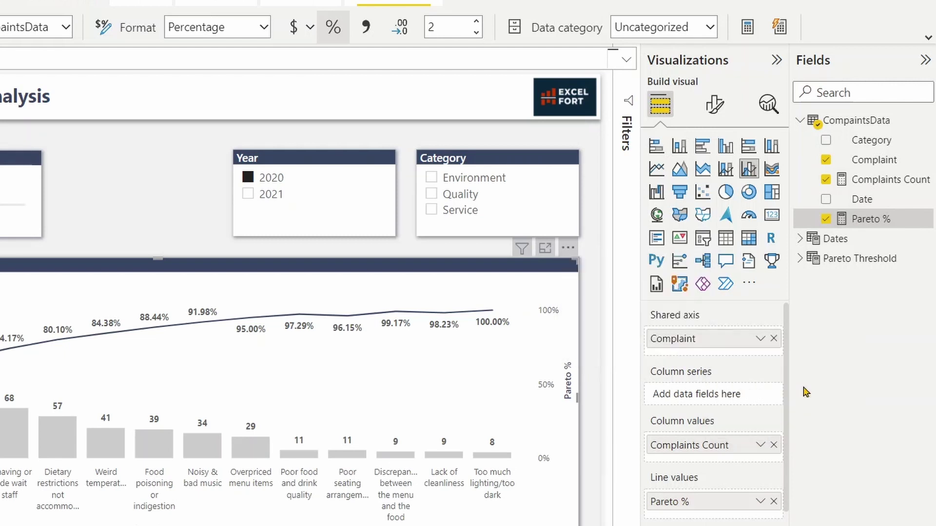
left_click(568, 249)
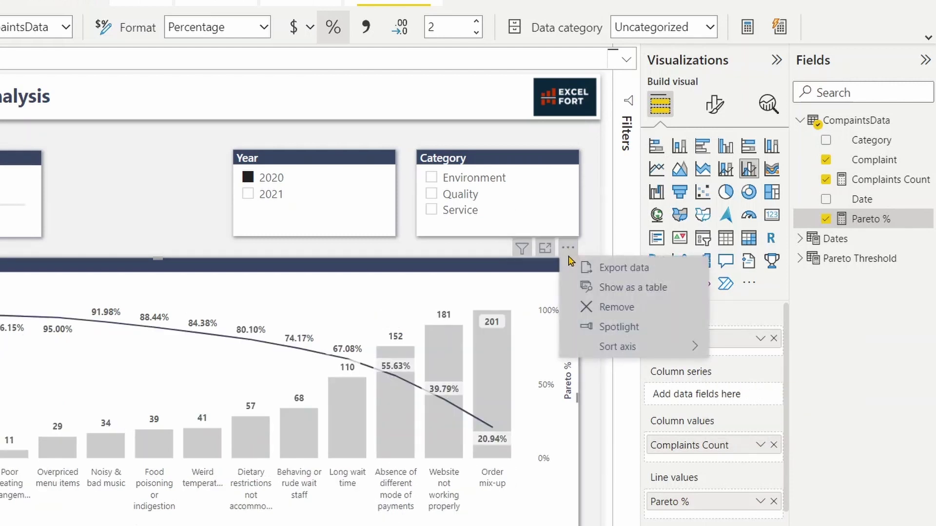
mouse_move(673, 348)
left_click(779, 429)
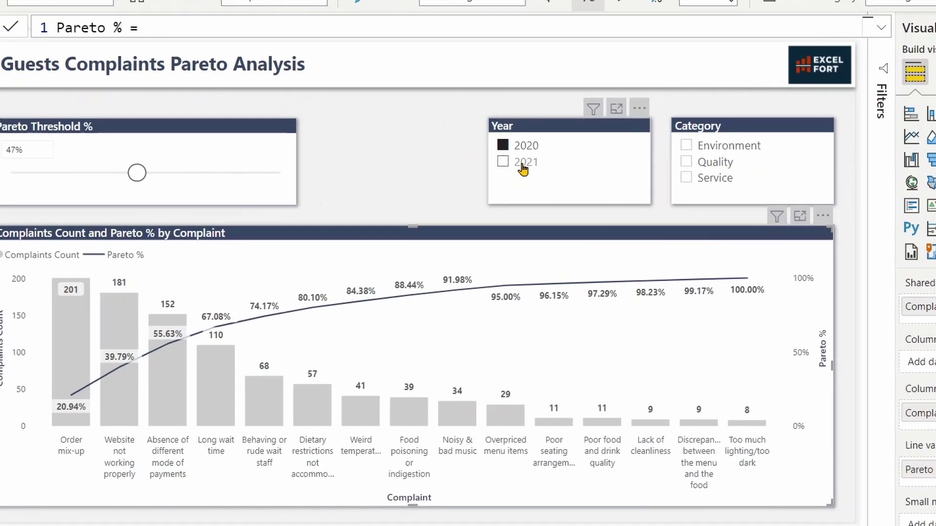
Step: Filter the report to the year 2021
left_click(270, 200)
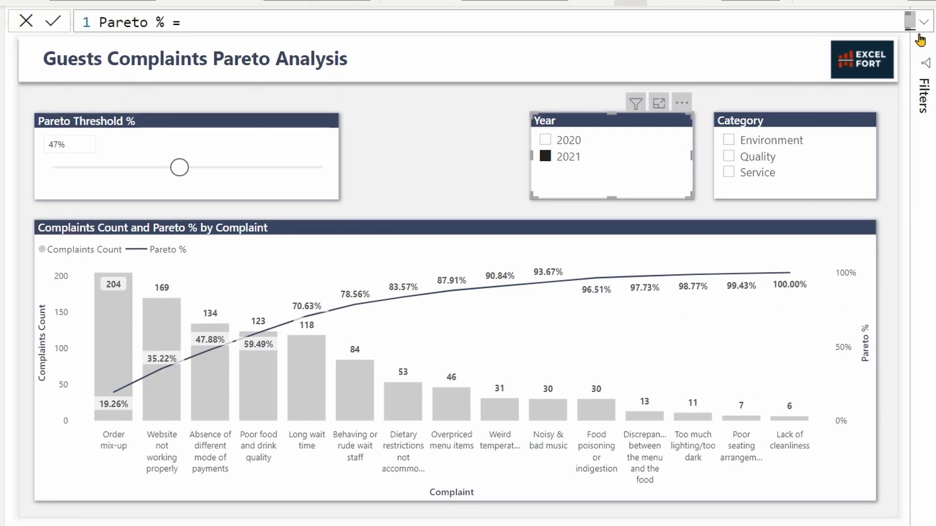
left_click(922, 20)
left_click(278, 69)
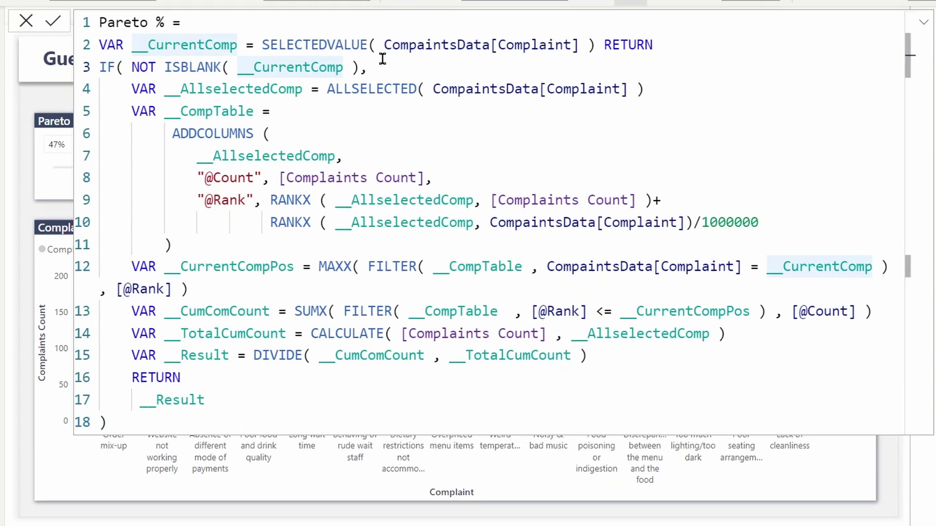
left_click_drag(264, 45, 595, 44)
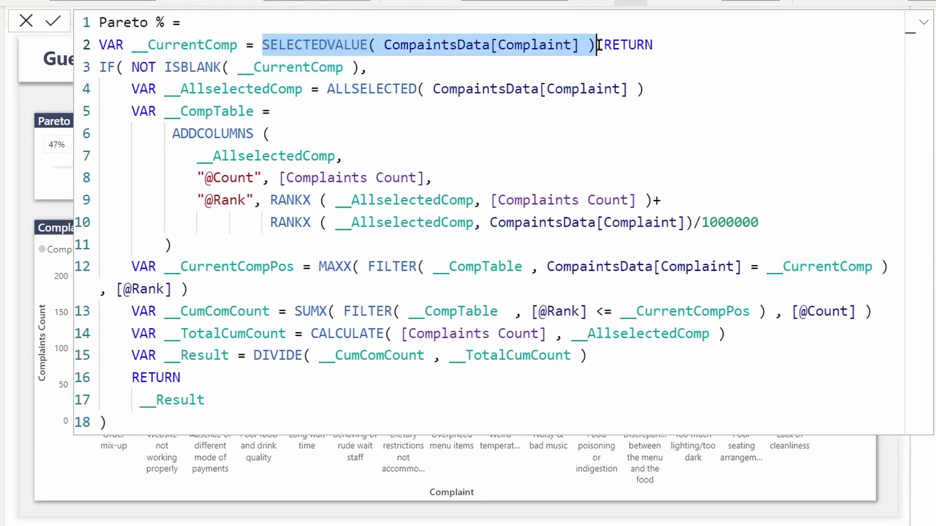
left_click(182, 46)
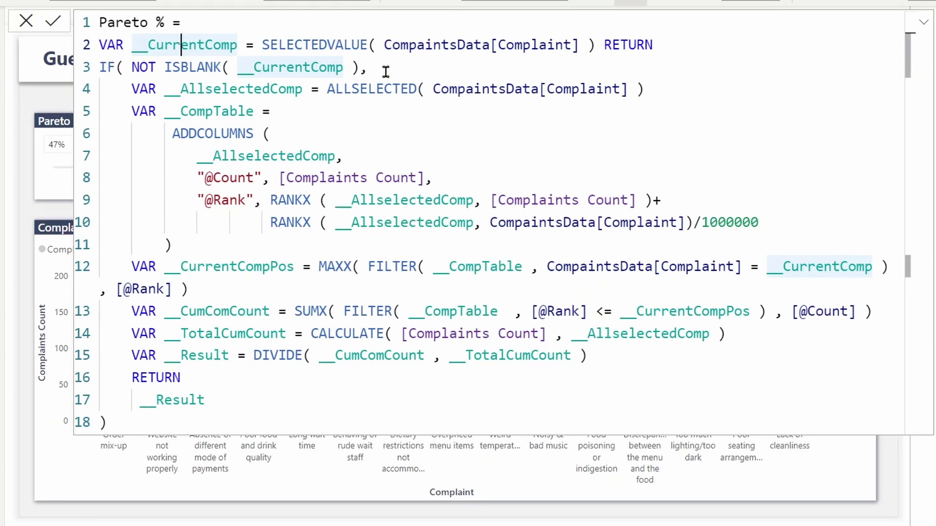
left_click(208, 90)
left_click_drag(326, 90, 596, 90)
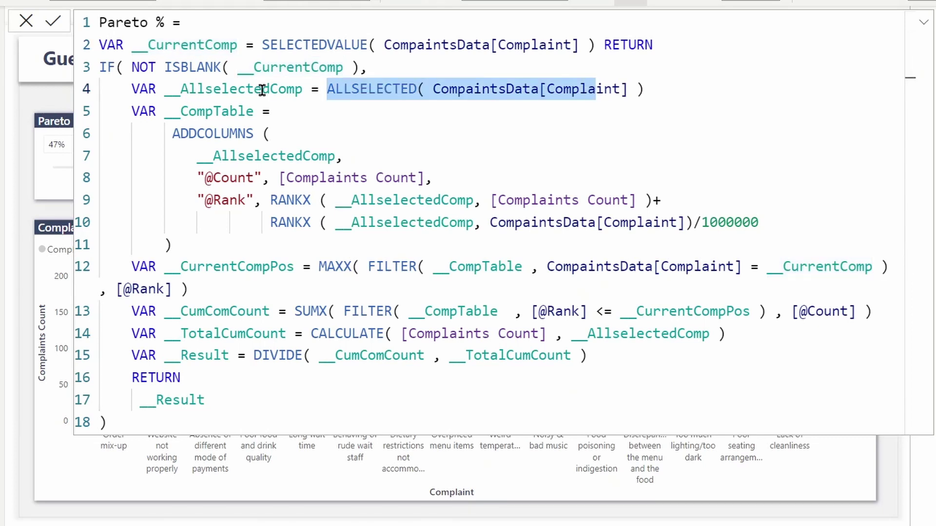
left_click(261, 90)
left_click_drag(326, 90, 671, 83)
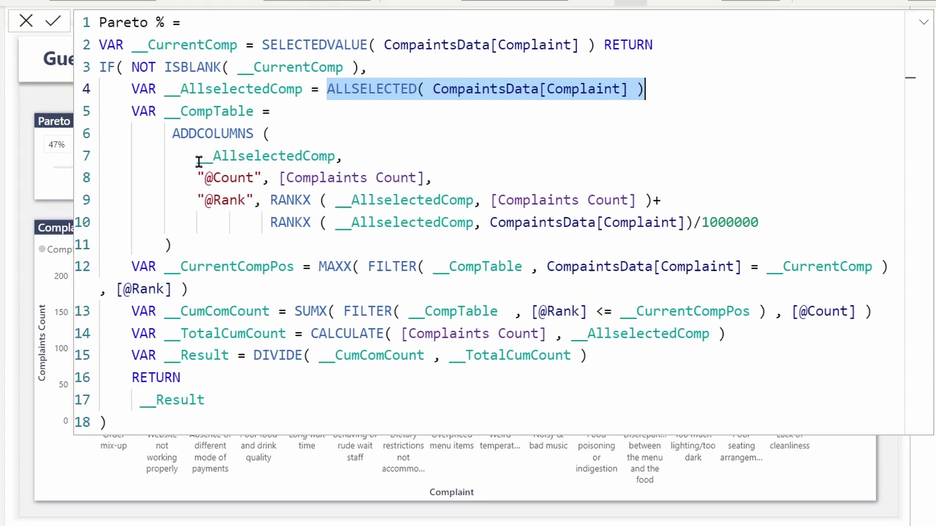
left_click_drag(197, 156, 336, 156)
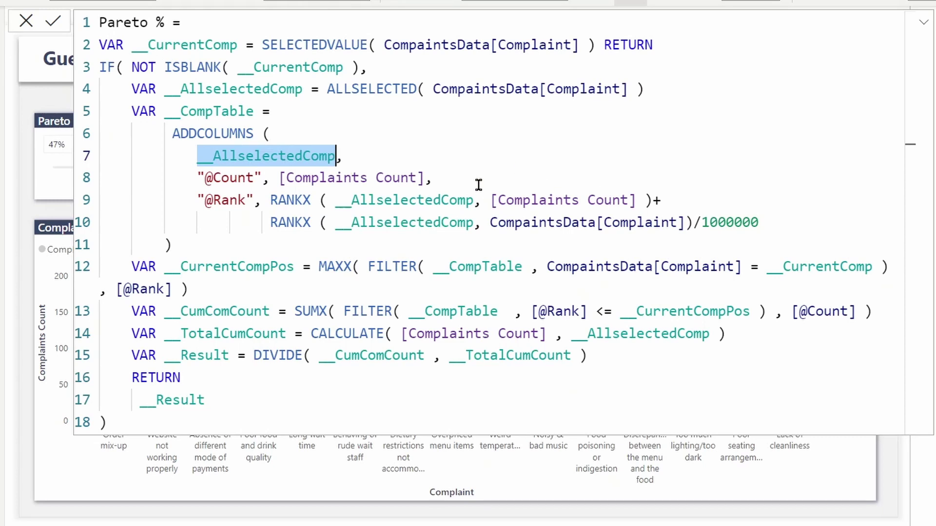
left_click_drag(270, 199, 652, 200)
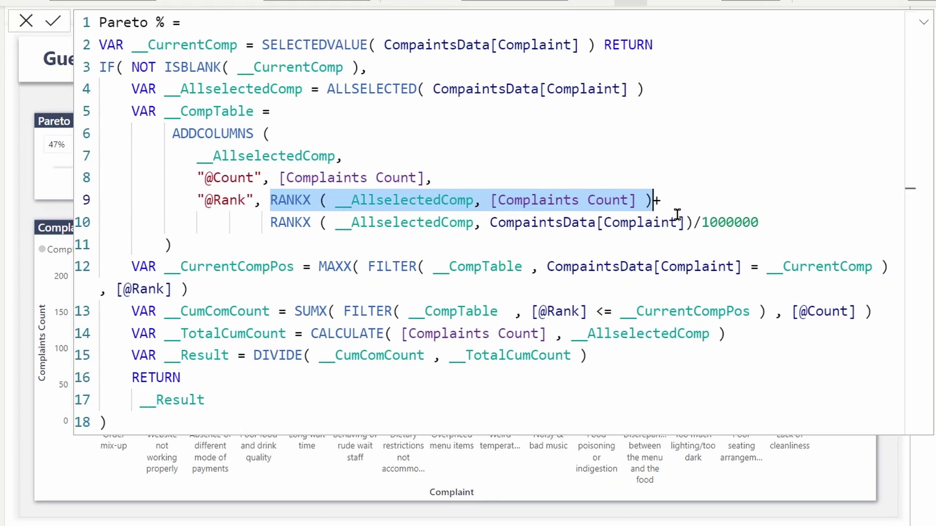
left_click_drag(269, 222, 695, 223)
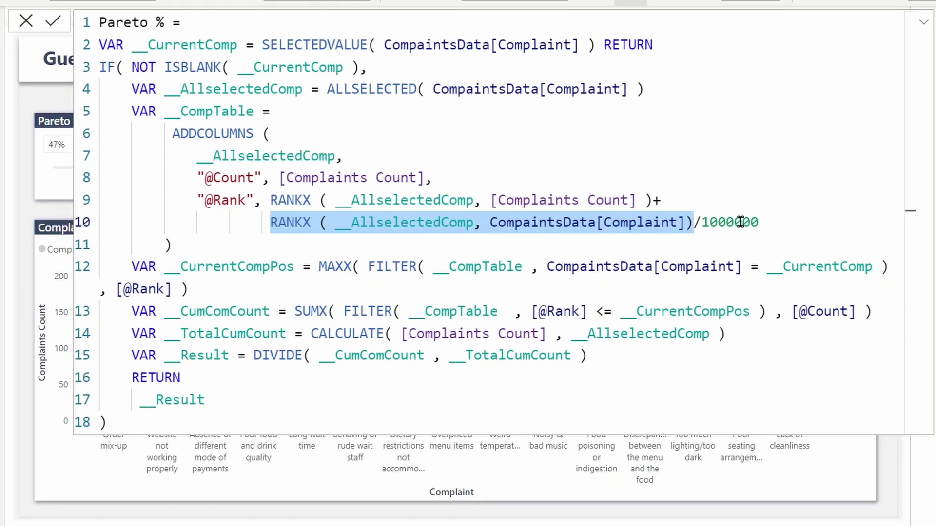
left_click_drag(701, 224, 781, 224)
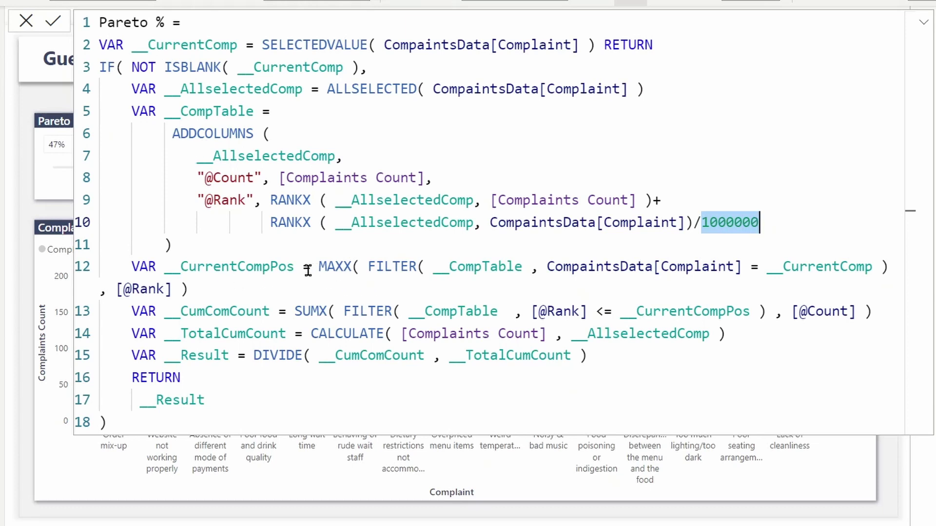
Step: Review the definitions of __CurrentCompPos, __CumComCount and __TotalCumCount in the Pareto % formula
left_click_drag(319, 266, 891, 266)
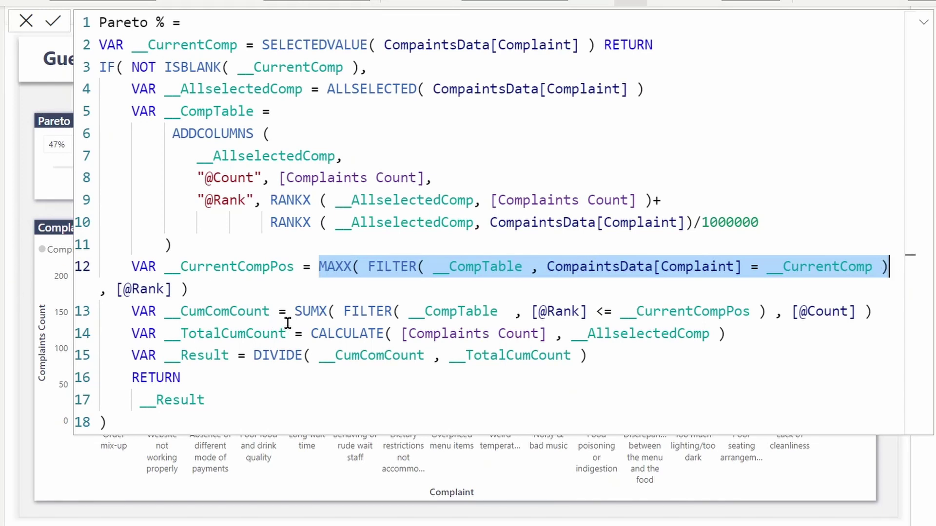
double_click(356, 312)
left_click_drag(405, 315, 768, 314)
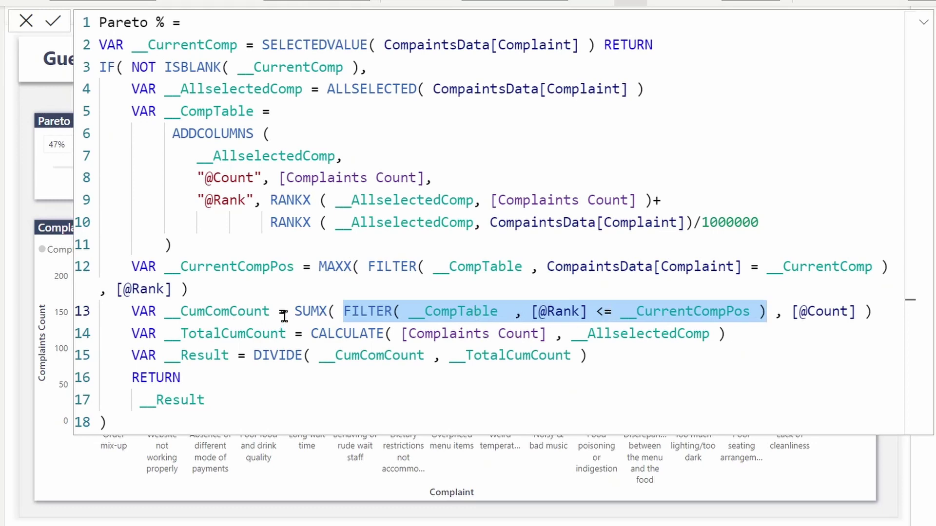
left_click_drag(294, 312, 334, 311)
left_click_drag(776, 312, 871, 309)
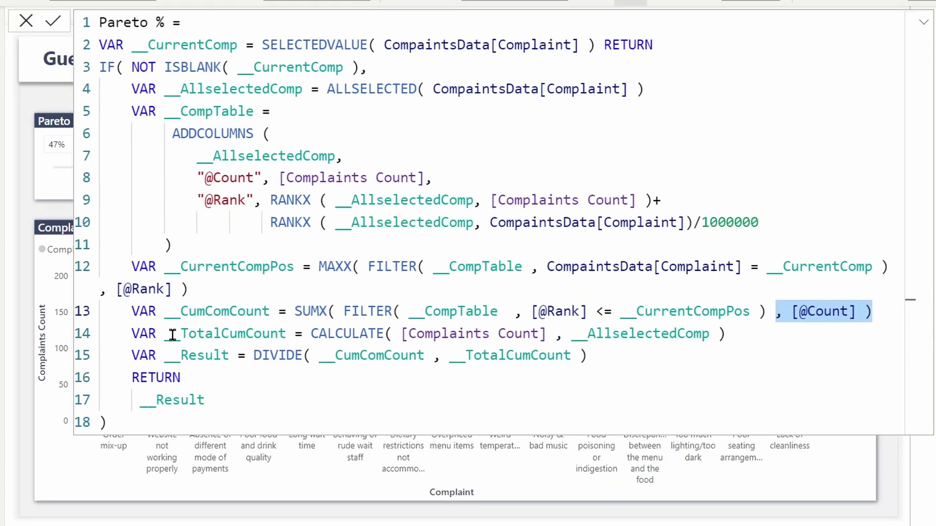
left_click_drag(164, 335, 284, 337)
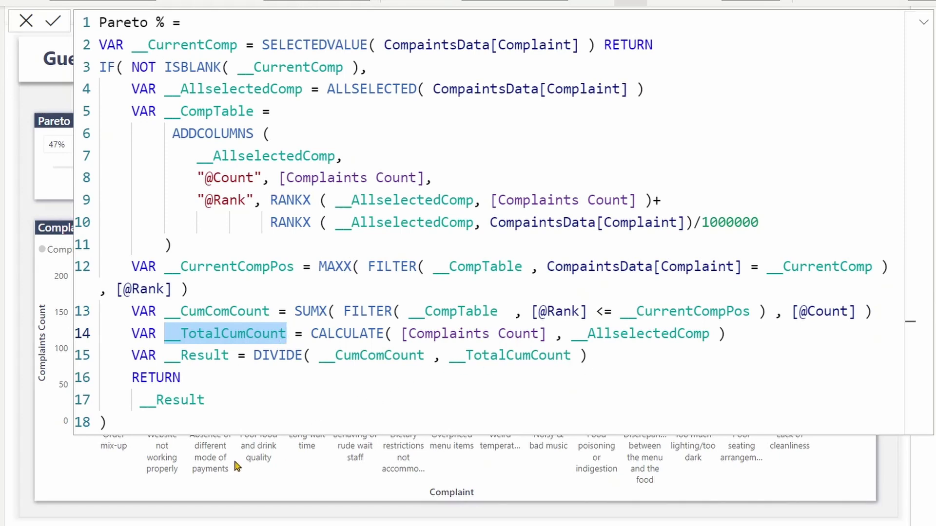
left_click(626, 334)
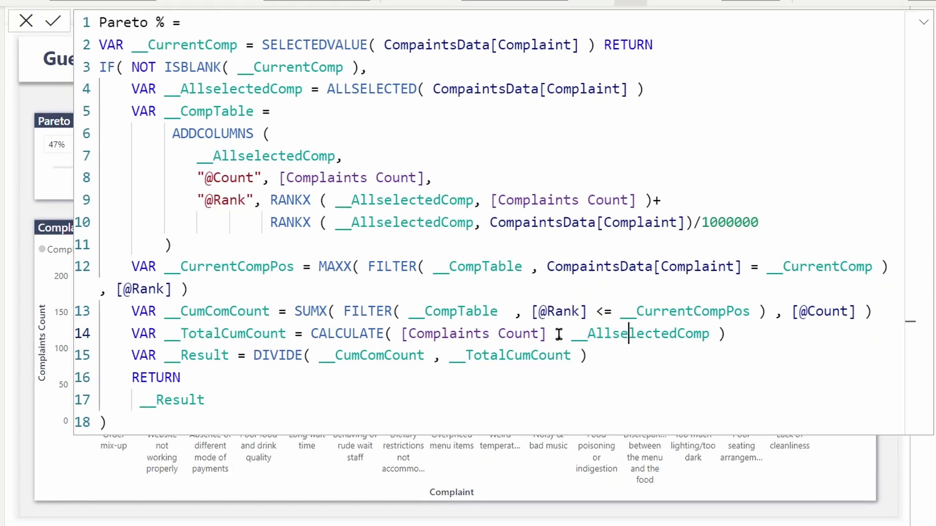
Step: Review how __Result divides __CumComCount by __TotalCumCount in the Pareto % formula
left_click(213, 355)
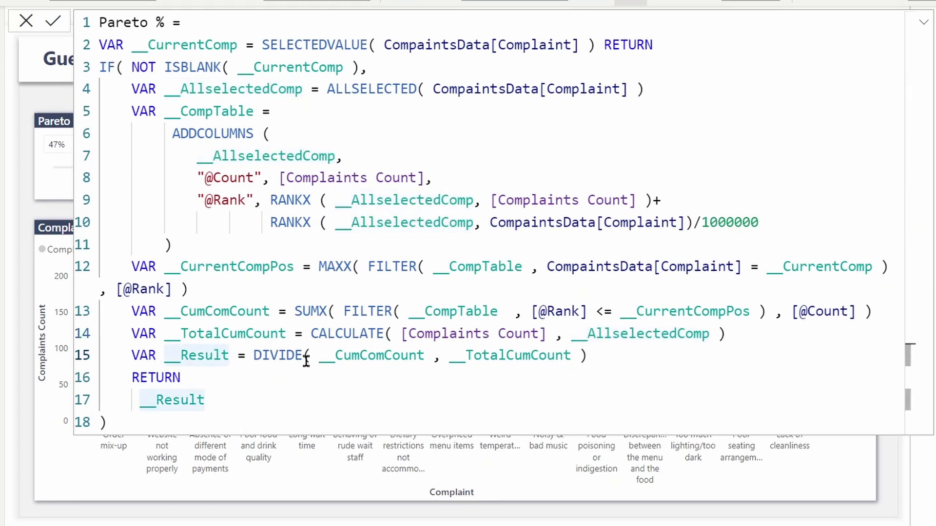
double_click(341, 355)
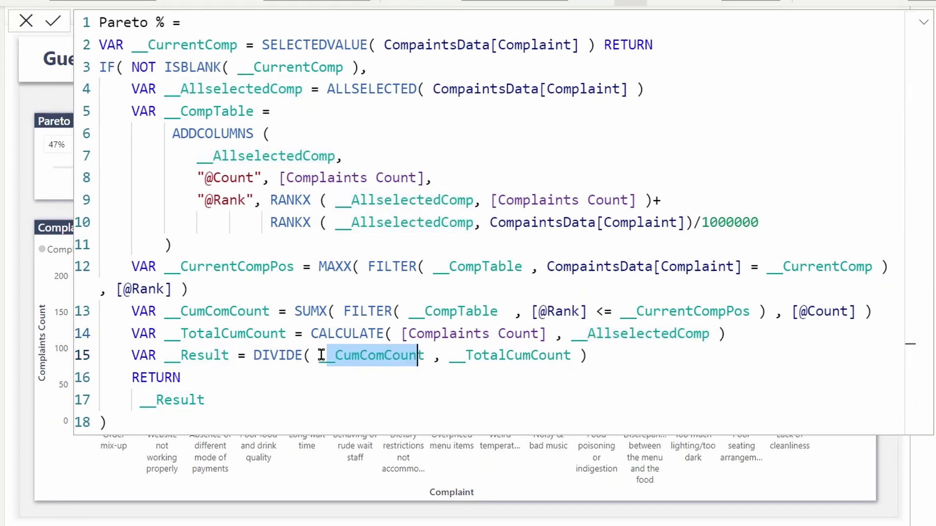
left_click_drag(319, 356, 424, 356)
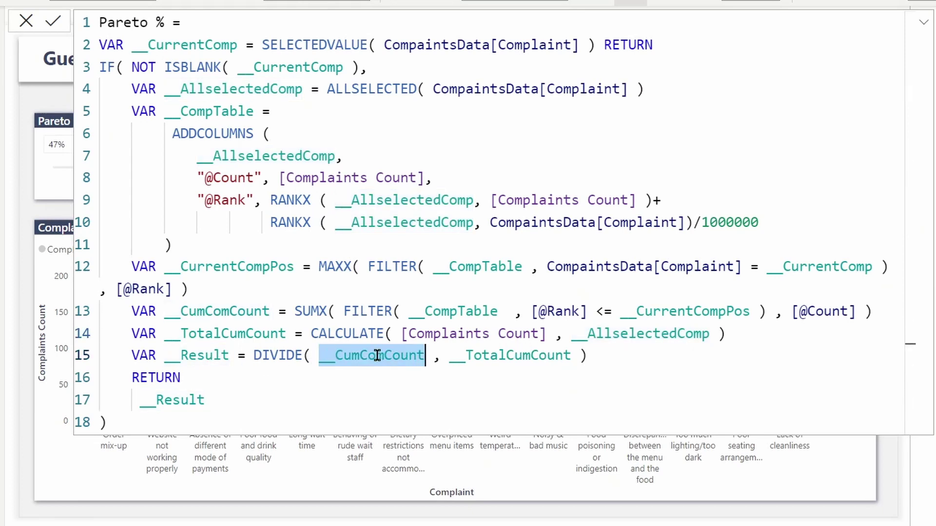
left_click(490, 355)
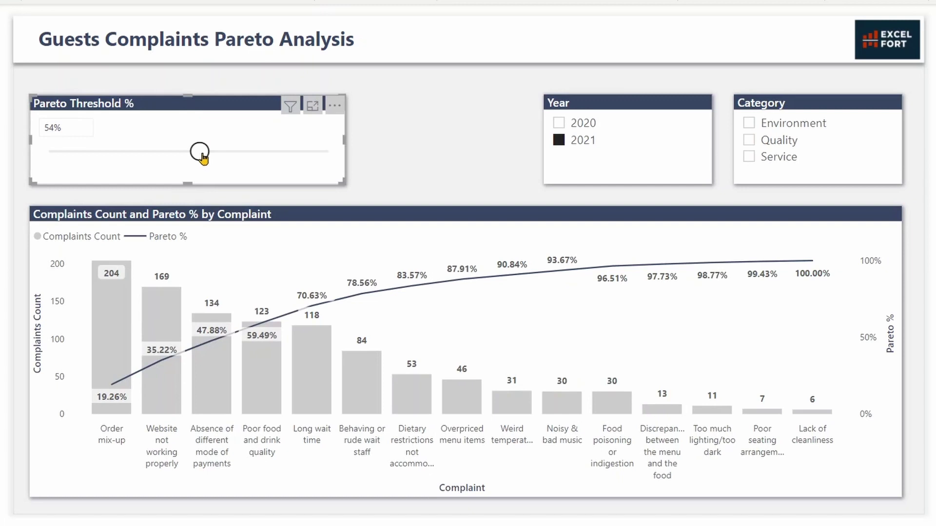
Step: Try the Pareto Threshold % slicer at 45% and at 63%
left_click_drag(200, 157, 174, 154)
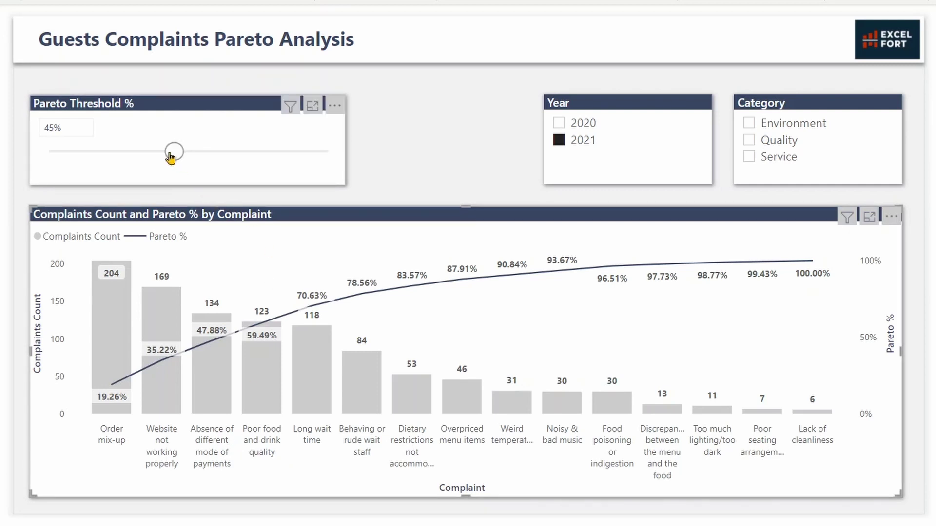
left_click_drag(174, 152, 224, 161)
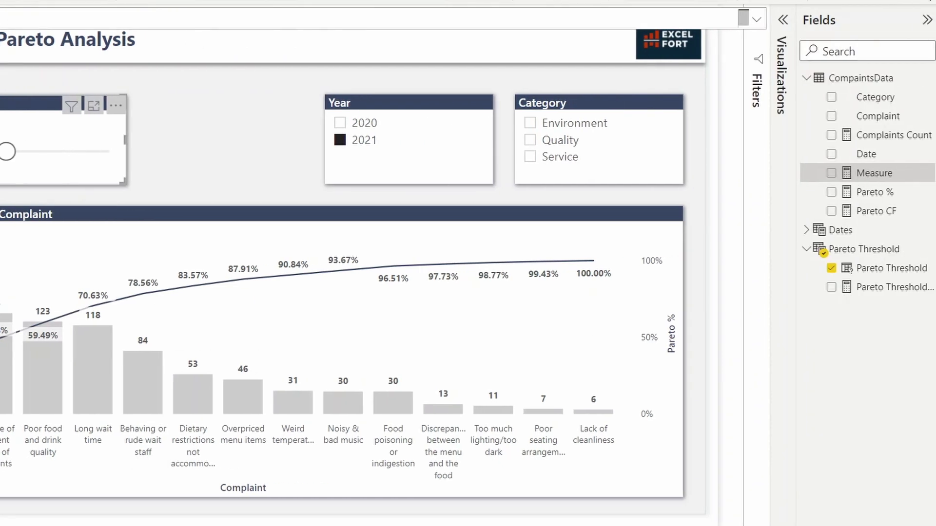
Step: Name the new measure Pareto CF and add blank lines beneath the name for its formula
type("Pareto CF =")
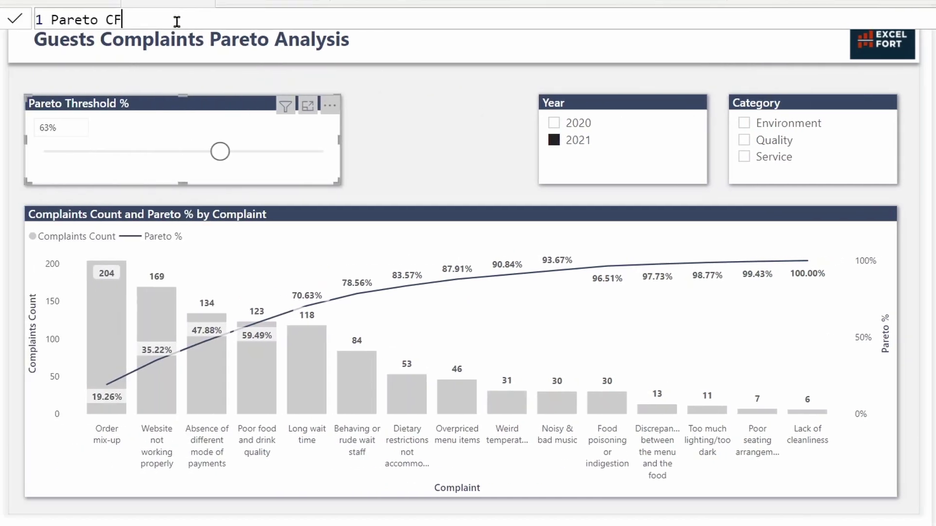
key("shift+Return")
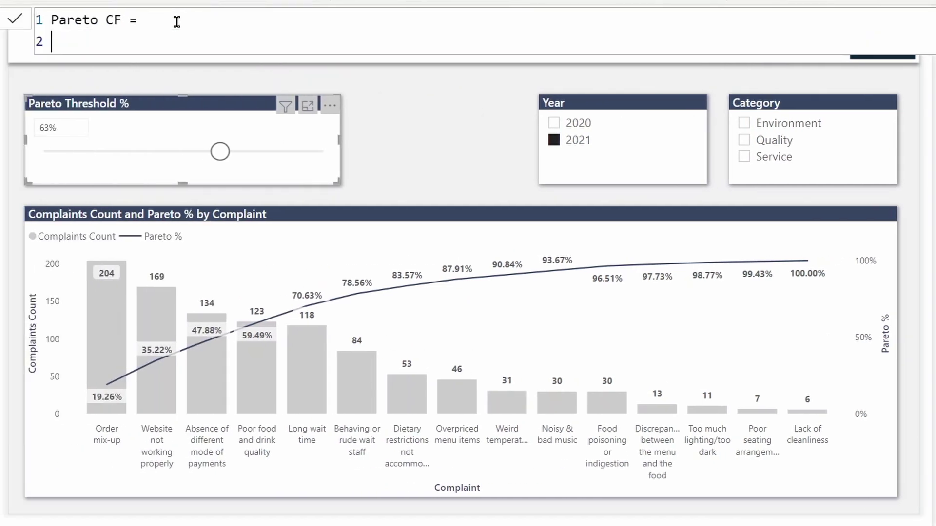
key("shift+Return")
key("shift+Return")
key("Up")
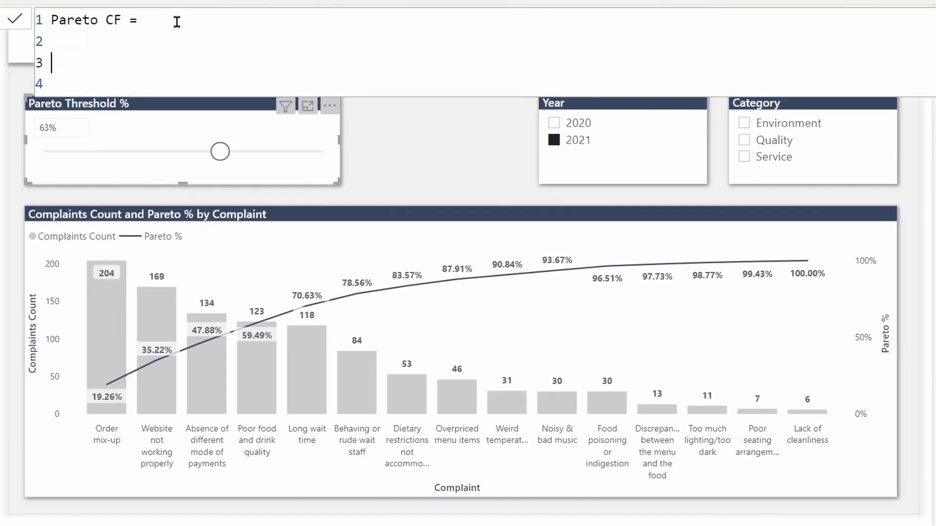
Step: Start an IF in Pareto CF that tests whether [Pareto %] is less than or equal to [Pareto Threshold Value]
type("if")
key("Tab")
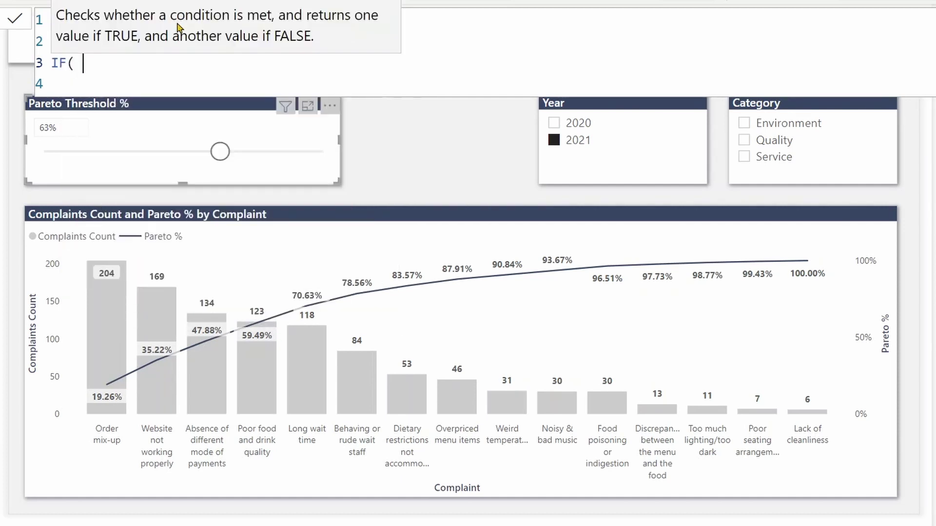
type("[pare")
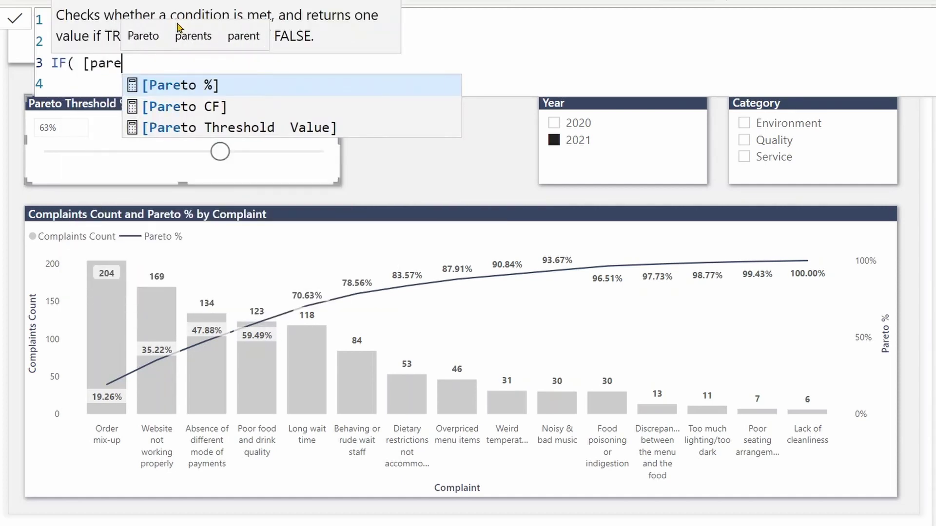
key("Tab")
type("<=")
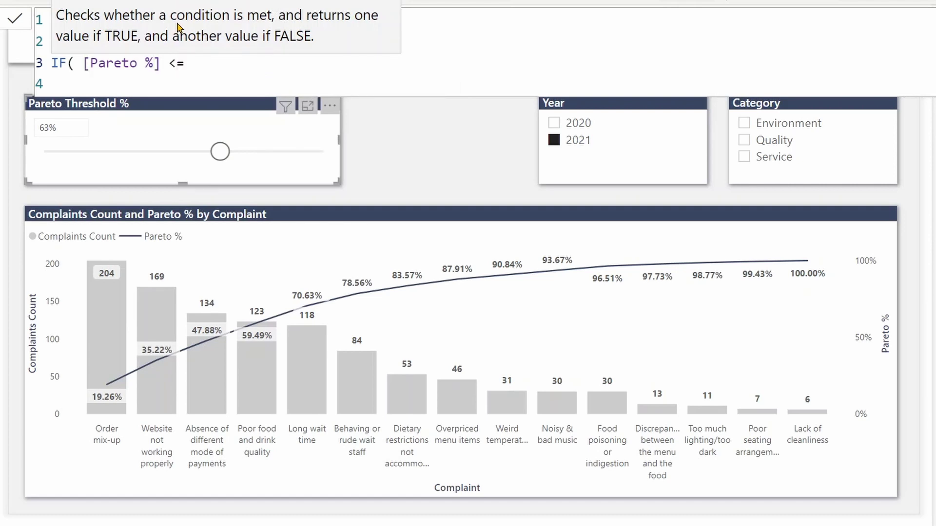
type(" val")
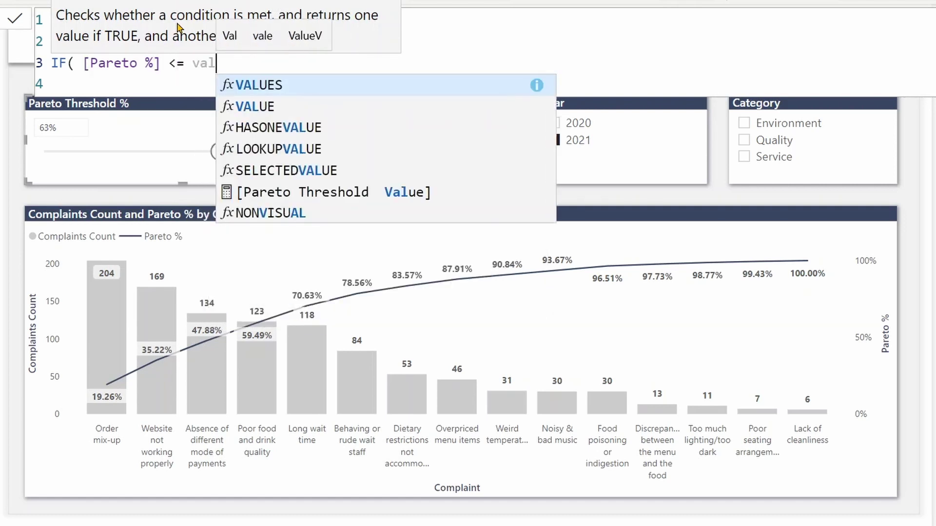
key("Down")
key("Down")
key("Down")
key("Down")
key("Down")
key("Tab")
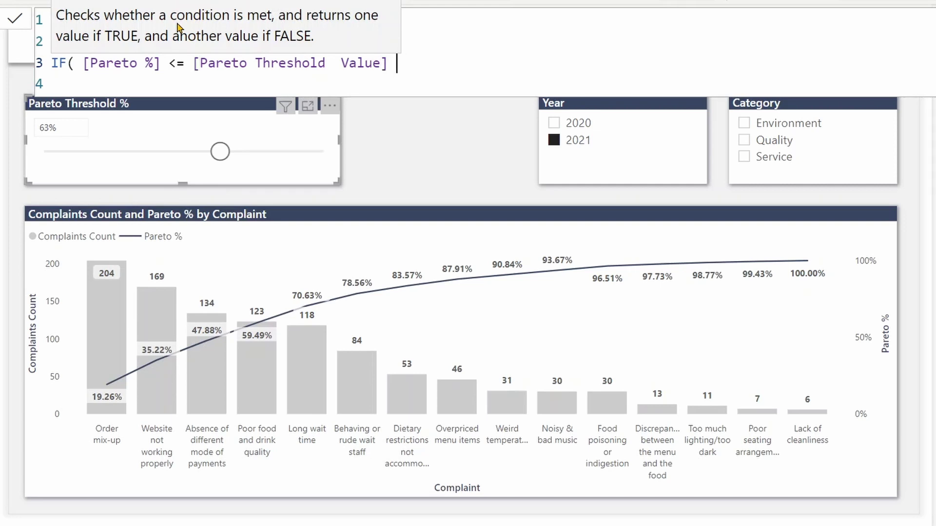
Step: Make the IF return "darkorange" when true, close the function and commit the Pareto CF measure
type(", \"darkorange\"")
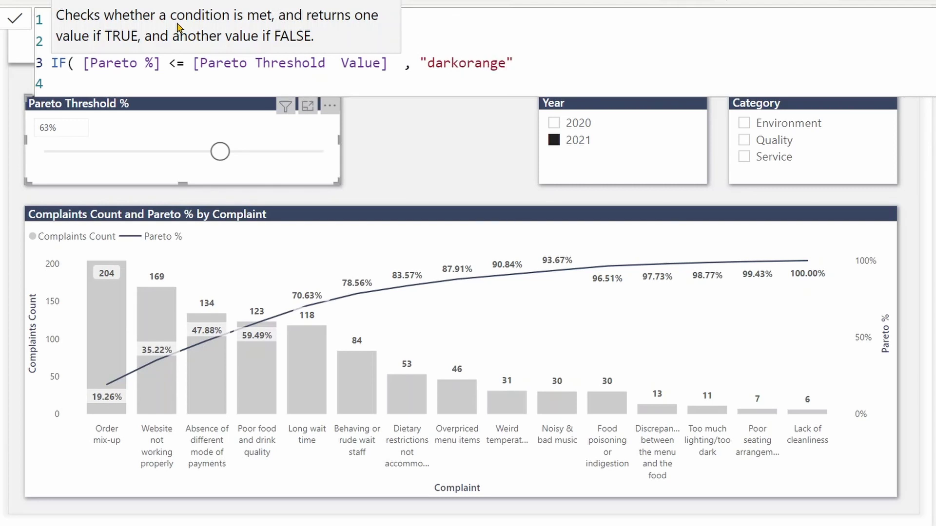
type(")")
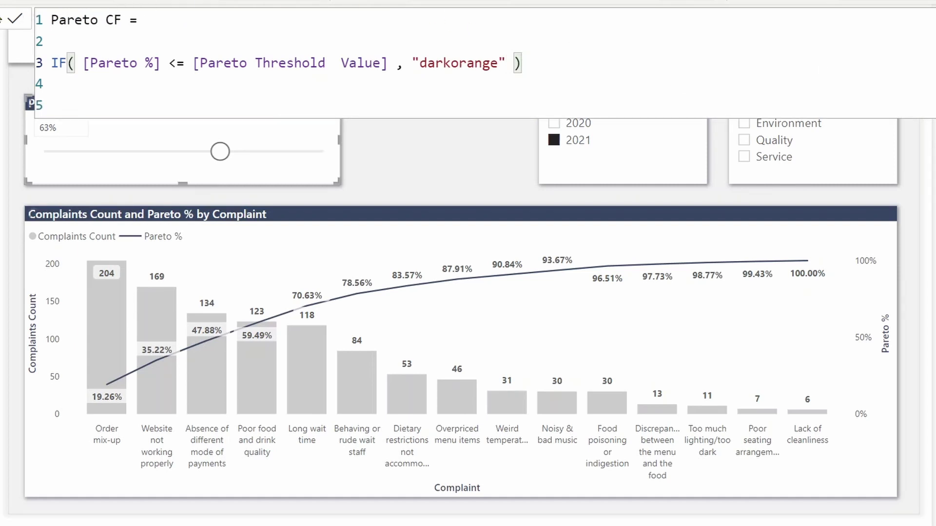
left_click(14, 18)
Step: Open the conditional formatting settings for the default column color of the complaints chart
left_click(590, 220)
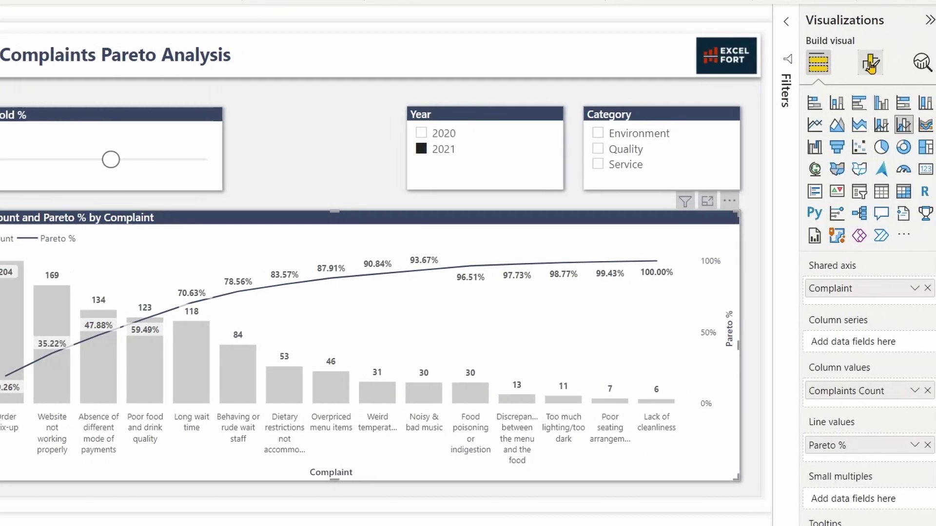
left_click(926, 63)
scroll(921, 205, "down", 3)
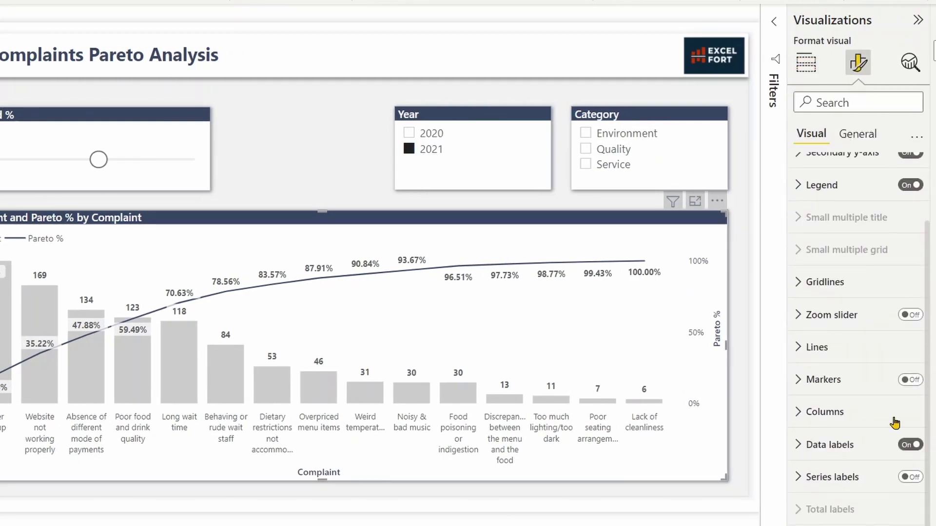
left_click(859, 420)
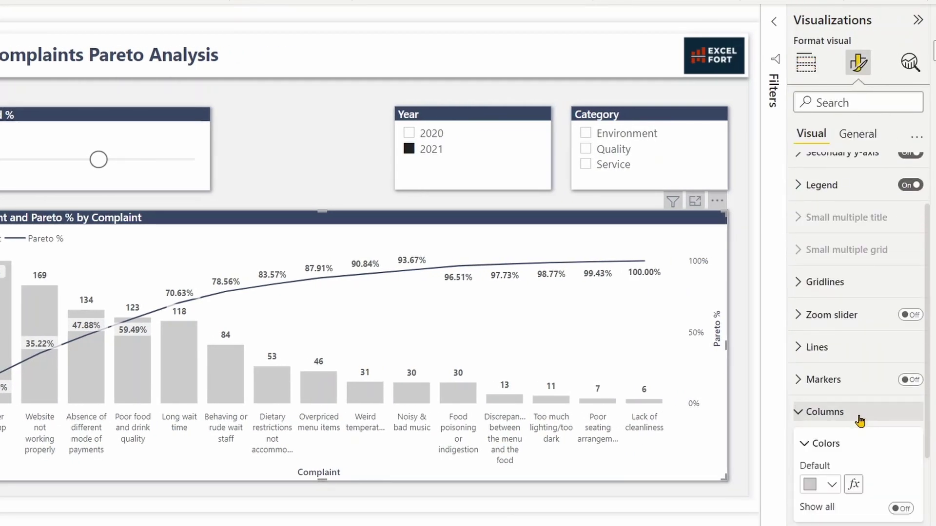
left_click(854, 484)
Step: Set the column color's format style to Field value, based on the Pareto CF measure, and apply it
left_click(205, 68)
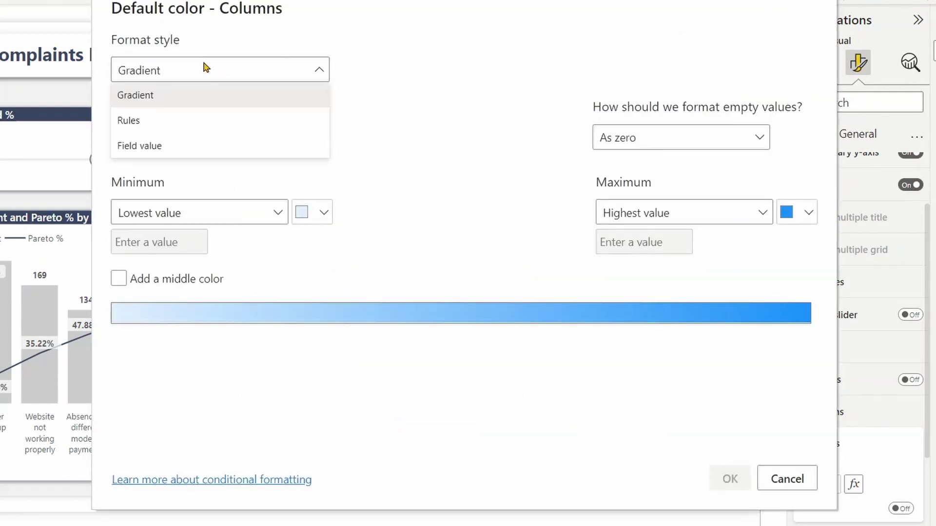
left_click(191, 146)
left_click(195, 141)
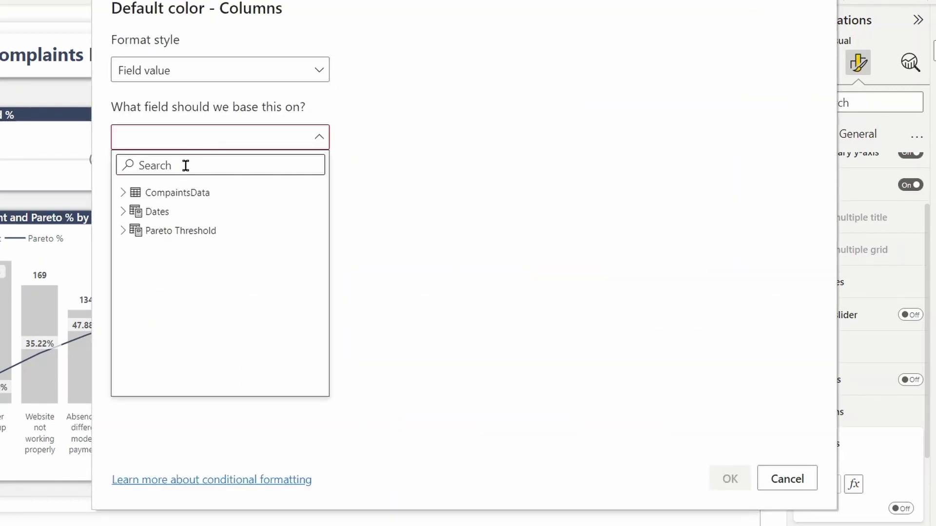
type("cf")
left_click(194, 214)
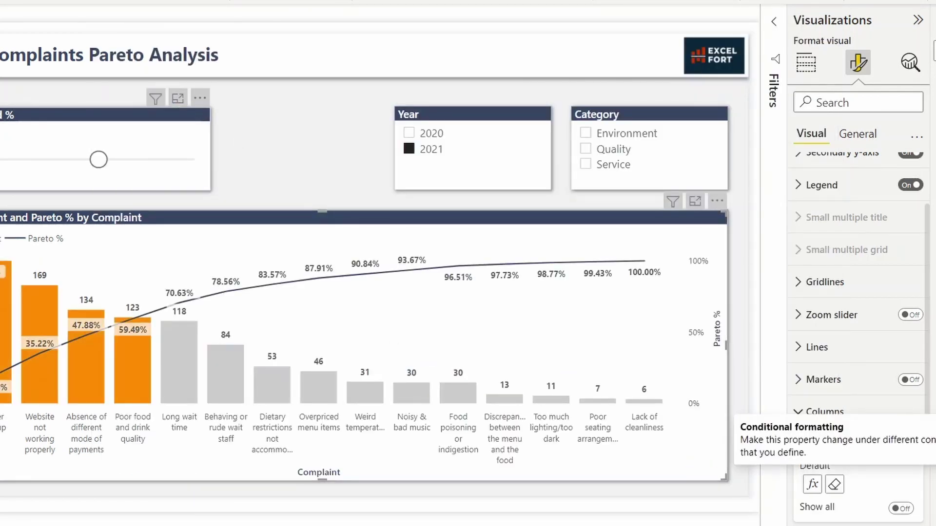
Step: Set the Pareto Threshold % slicer to 70% to test the column highlighting
mouse_move(98, 159)
left_mouse_down()
mouse_move(86, 160)
mouse_move(114, 166)
left_mouse_up()
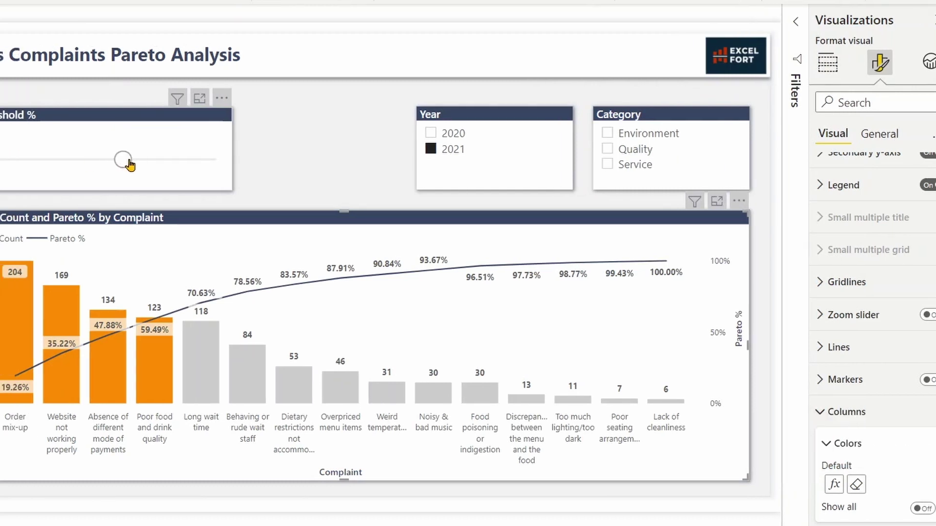
left_click_drag(277, 166, 288, 167)
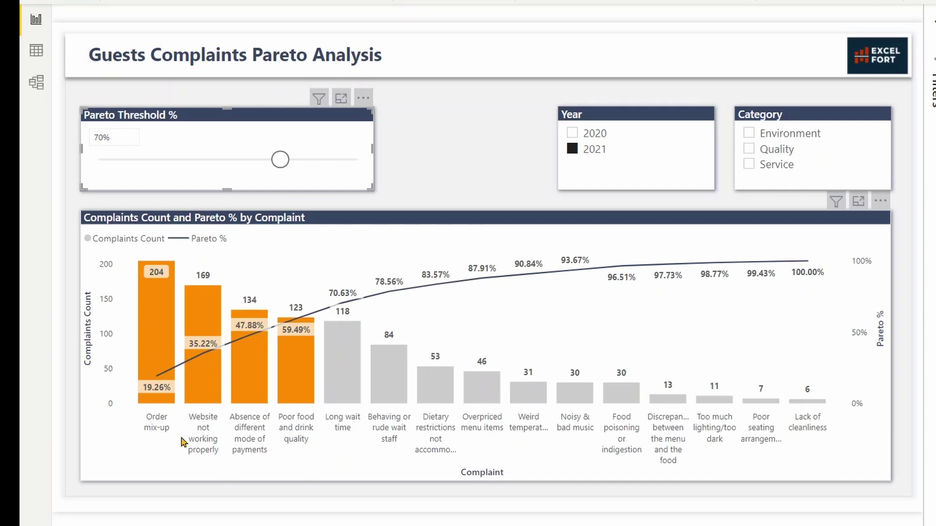
scroll(571, 104, "up", 1)
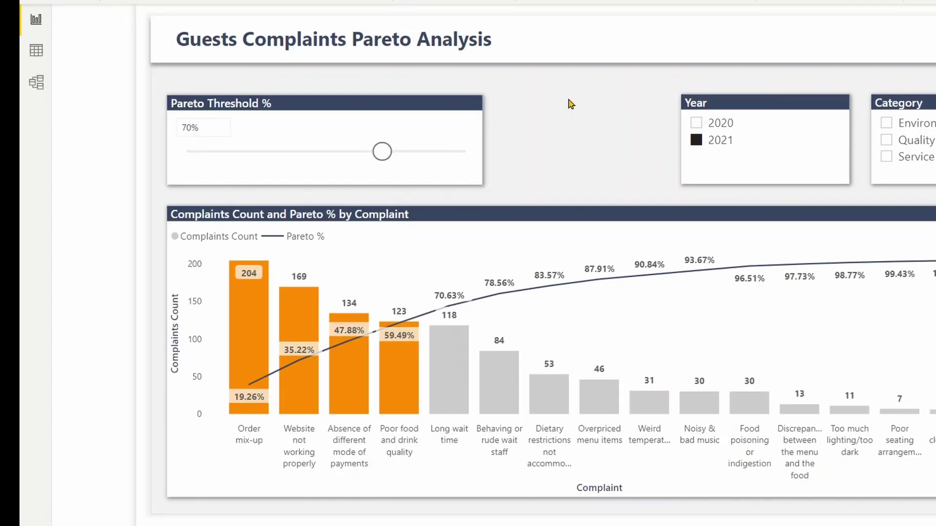